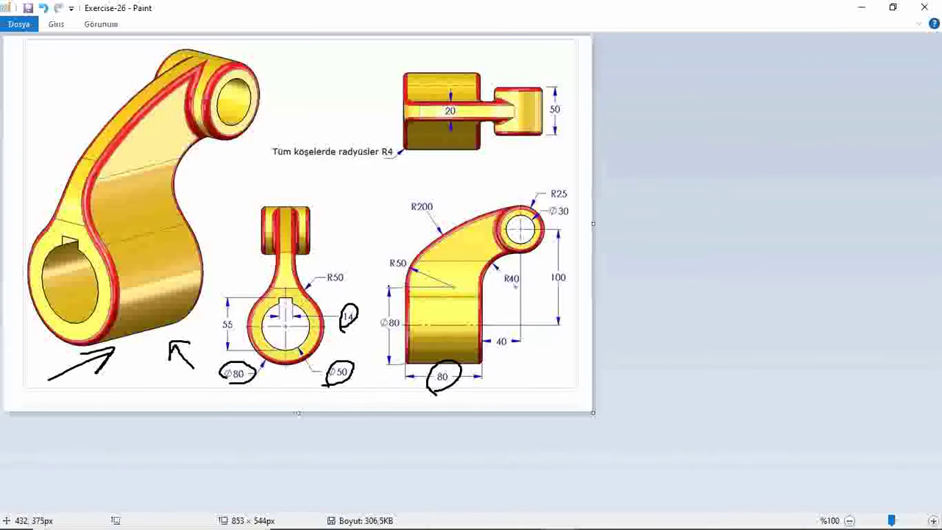
Create a new SOLIDWORKS part document
{"action": "left_click", "coordinate": [523, 516]}
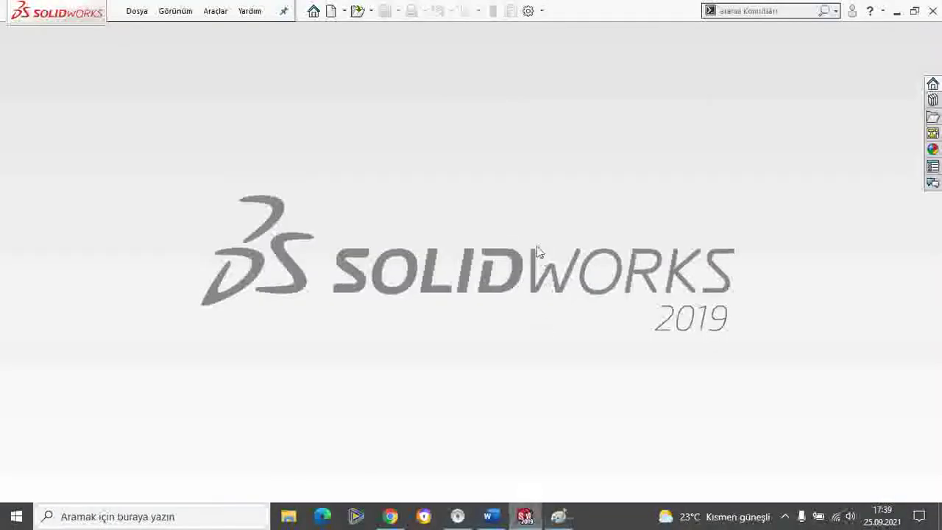
{"action": "left_click", "coordinate": [137, 10]}
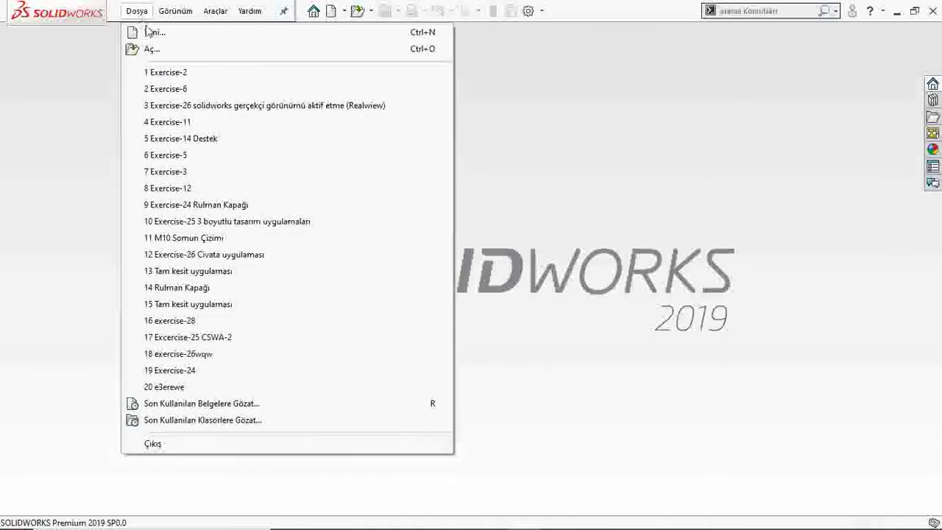
{"action": "left_click", "coordinate": [557, 182]}
{"action": "double_click", "coordinate": [360, 266]}
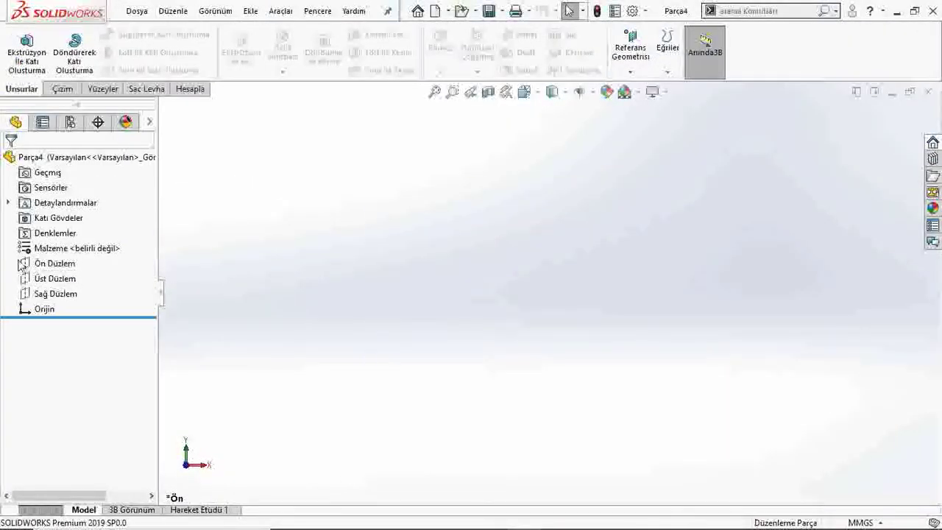
Sketch two concentric circles at the origin on the Front Plane
{"action": "left_click", "coordinate": [34, 265]}
{"action": "left_click", "coordinate": [41, 243]}
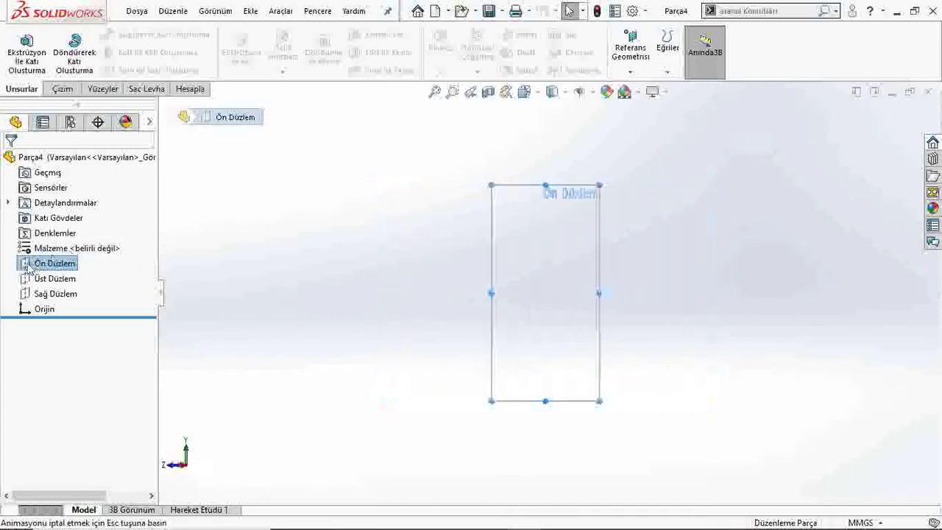
{"action": "left_click", "coordinate": [40, 243]}
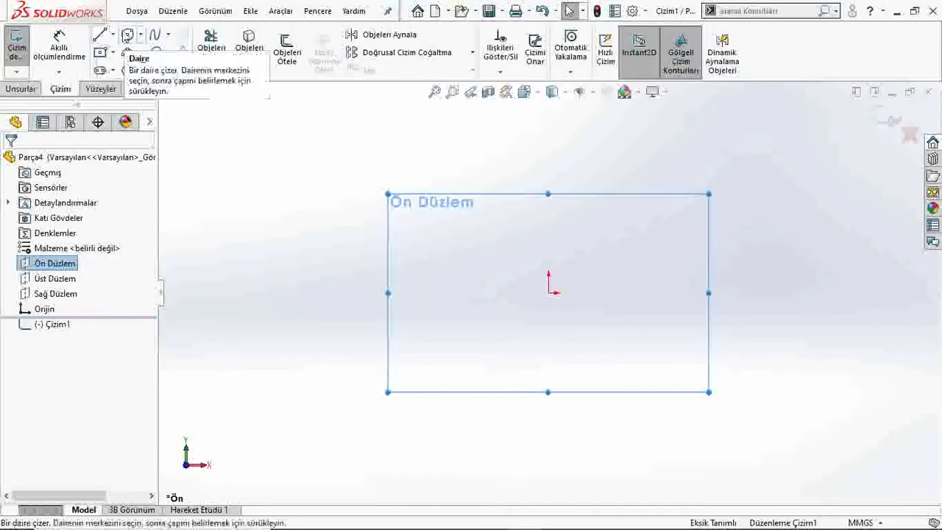
{"action": "left_click", "coordinate": [127, 35]}
{"action": "left_click", "coordinate": [548, 292]}
{"action": "left_click", "coordinate": [559, 255]}
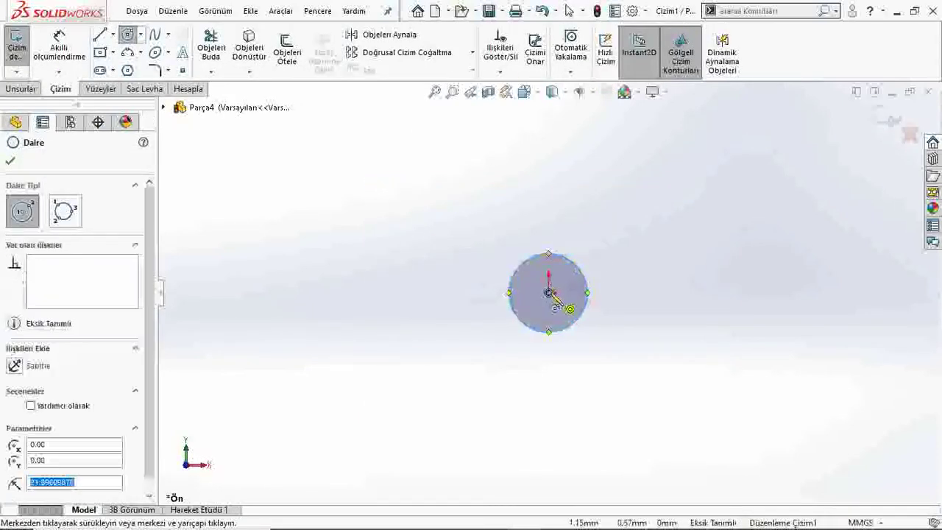
{"action": "left_click", "coordinate": [484, 247]}
{"action": "left_click", "coordinate": [11, 163]}
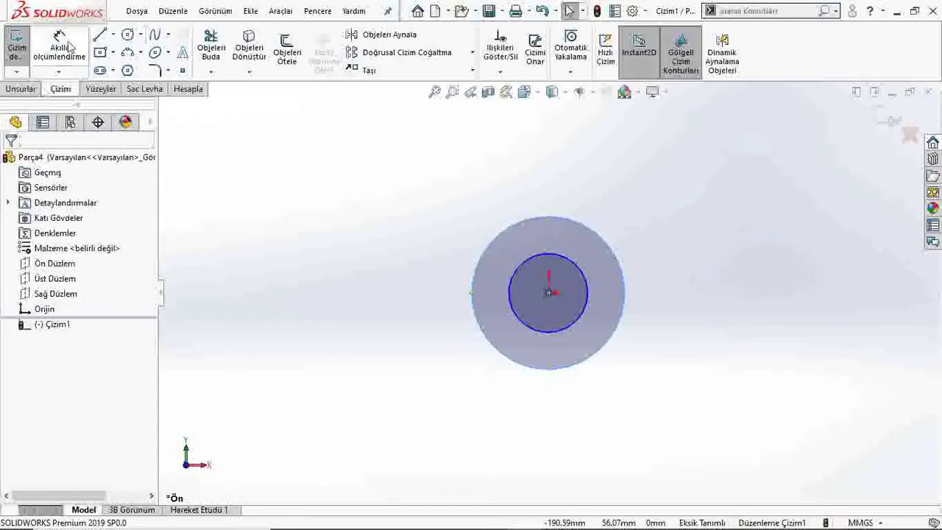
Dimension the inner circle Ø50 and the outer circle Ø80
{"action": "left_click", "coordinate": [59, 48]}
{"action": "left_click", "coordinate": [554, 257]}
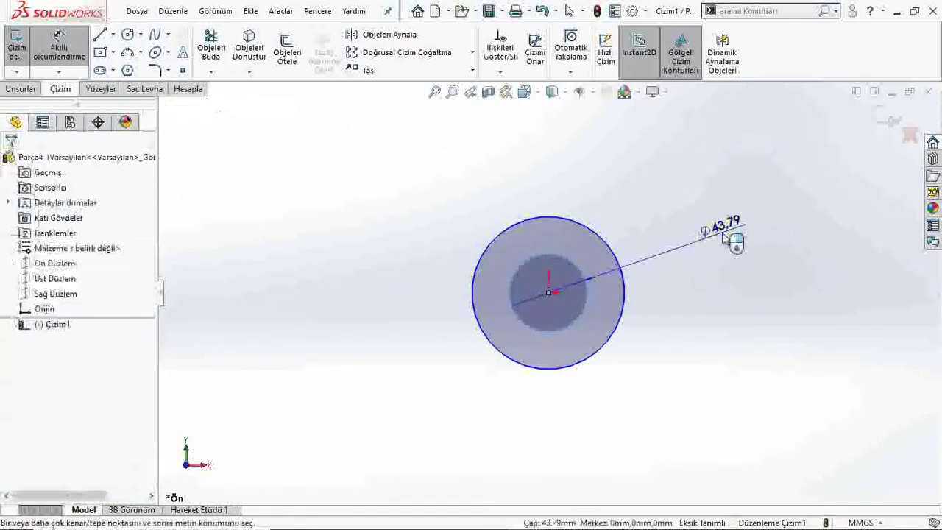
{"action": "left_click", "coordinate": [724, 237]}
{"action": "type", "text": "50"}
{"action": "key", "text": "Return"}
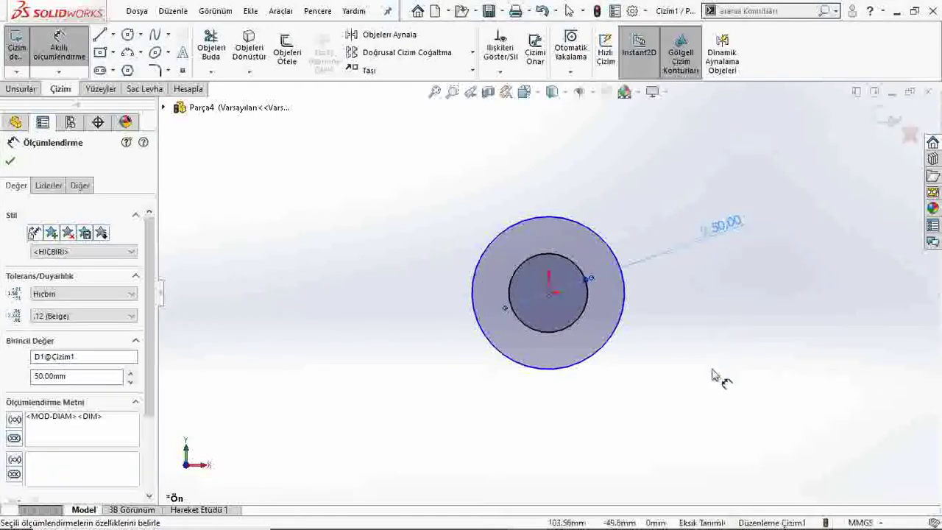
{"action": "left_click", "coordinate": [721, 375]}
{"action": "left_click", "coordinate": [612, 254]}
{"action": "left_click", "coordinate": [657, 222]}
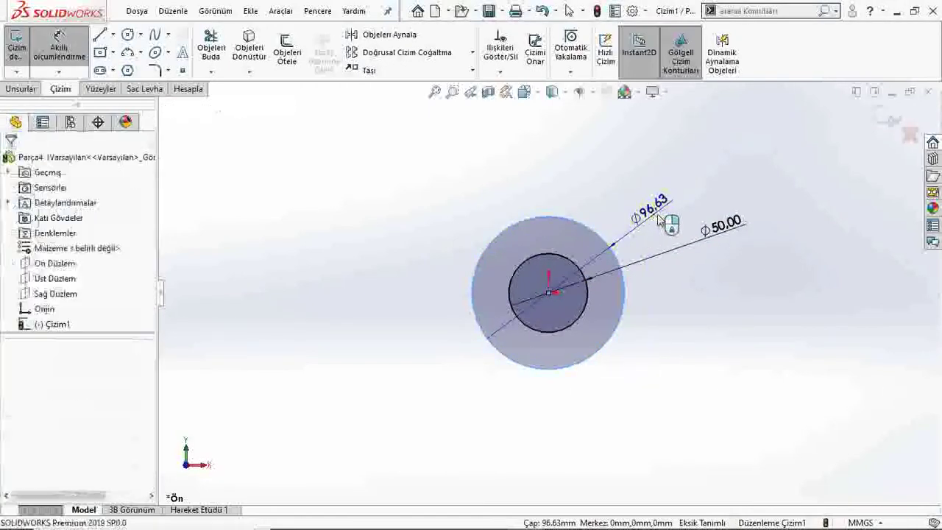
{"action": "type", "text": "80"}
{"action": "key", "text": "Return"}
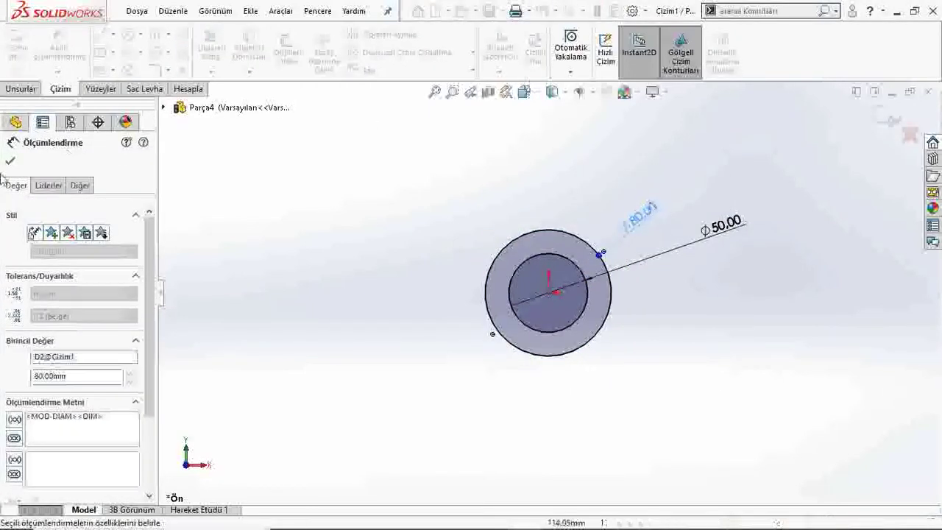
{"action": "left_click", "coordinate": [11, 160]}
Draw a vertical construction line from the origin up past the bore
{"action": "left_click", "coordinate": [113, 34]}
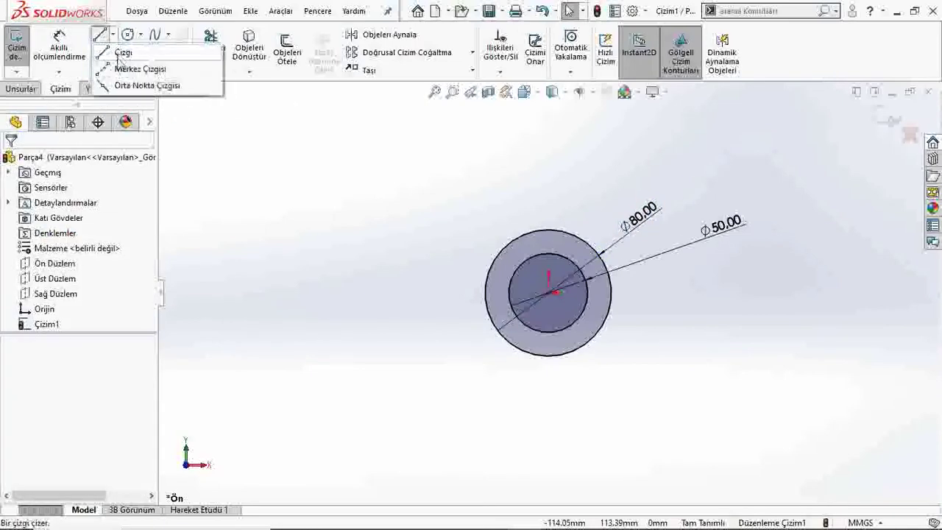
{"action": "left_click", "coordinate": [119, 52]}
{"action": "scroll", "coordinate": [623, 279], "scroll_direction": "down", "scroll_amount": 4}
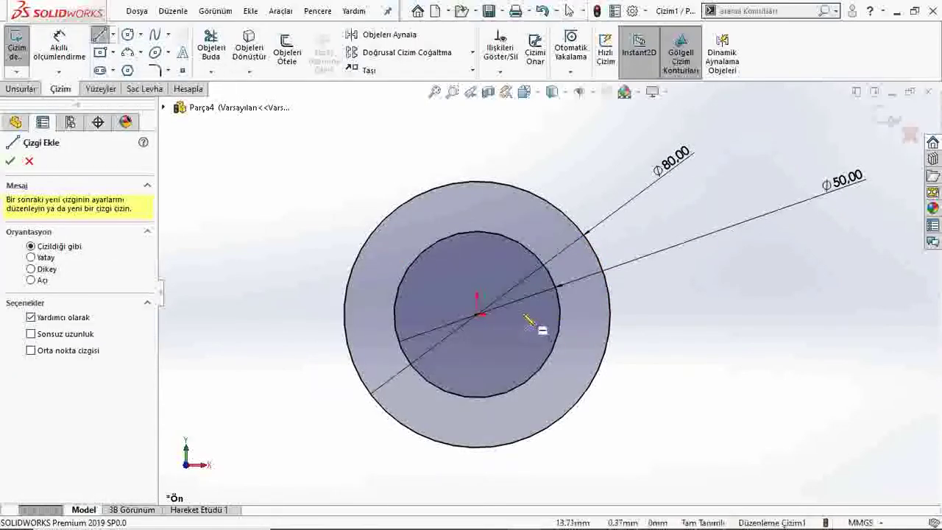
{"action": "left_click", "coordinate": [478, 315]}
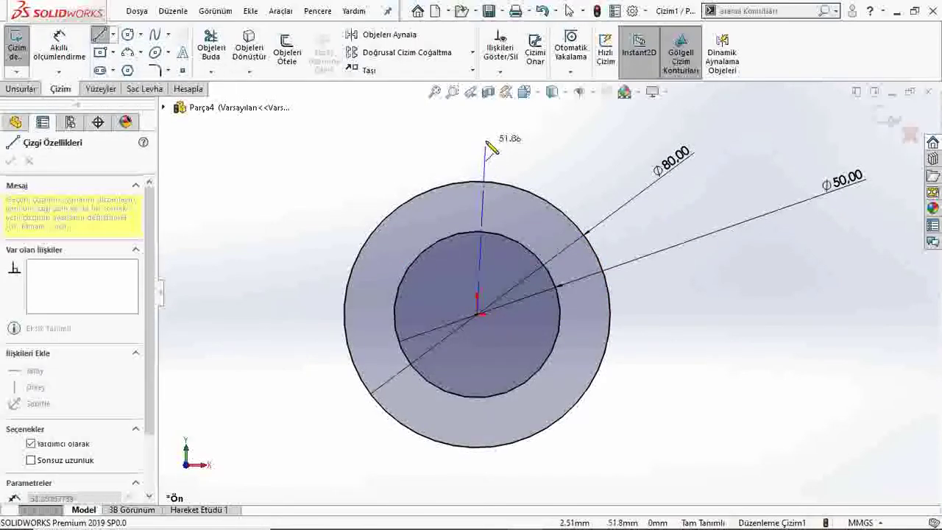
{"action": "left_click", "coordinate": [476, 209]}
{"action": "key", "text": "Escape"}
Add a horizontal midpoint line centred on the construction line's top end
{"action": "left_click", "coordinate": [113, 35]}
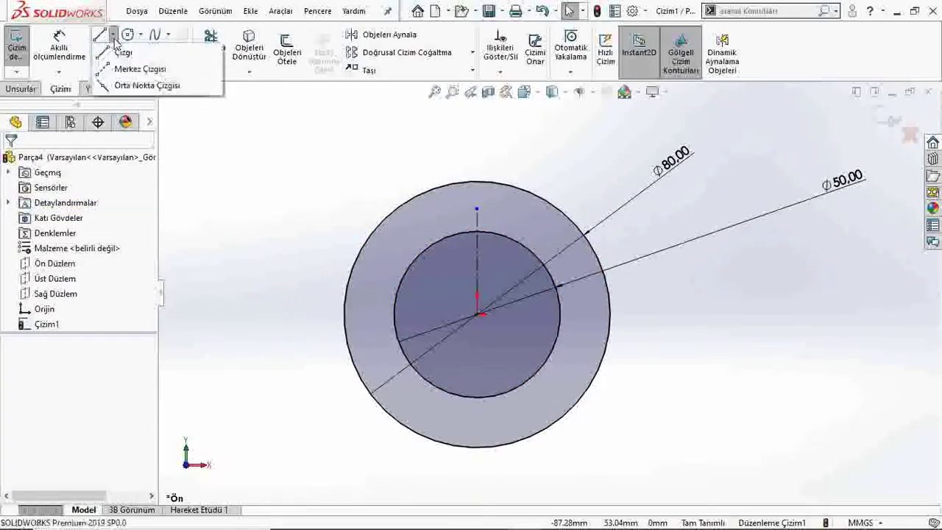
{"action": "left_click", "coordinate": [134, 85]}
{"action": "left_click", "coordinate": [477, 209]}
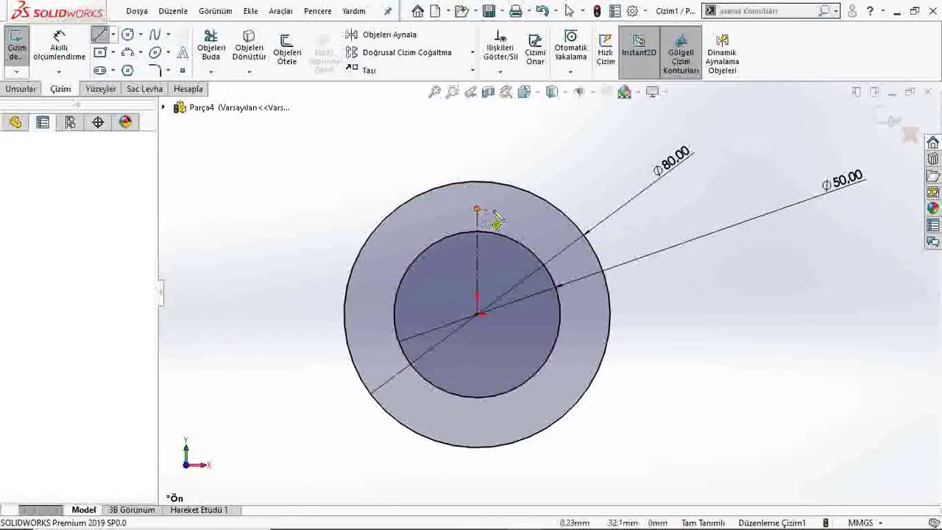
{"action": "left_click", "coordinate": [502, 208]}
{"action": "key", "text": "Escape"}
{"action": "left_click", "coordinate": [490, 208]}
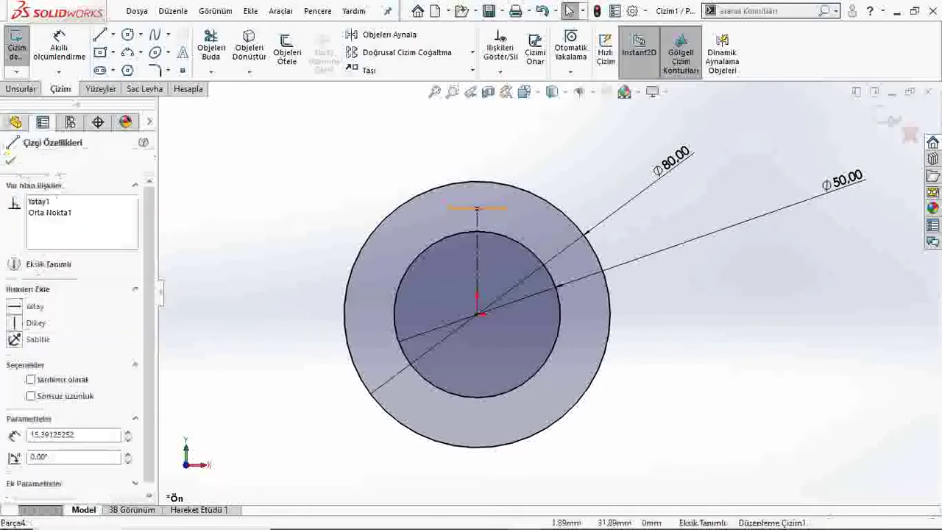
{"action": "left_click", "coordinate": [15, 159]}
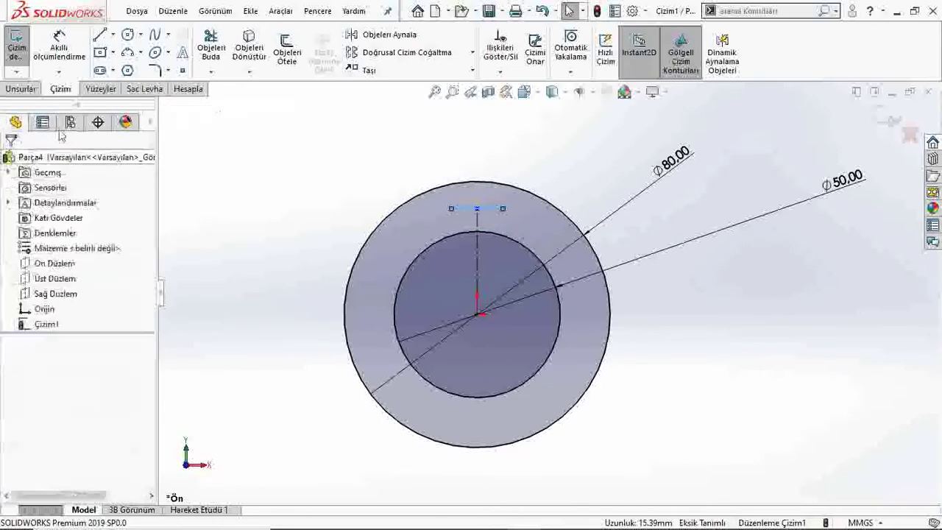
Draw the left slot side line into the bore and mirror it across the construction line
{"action": "left_click", "coordinate": [99, 35]}
{"action": "scroll", "coordinate": [402, 237], "scroll_direction": "down", "scroll_amount": 2}
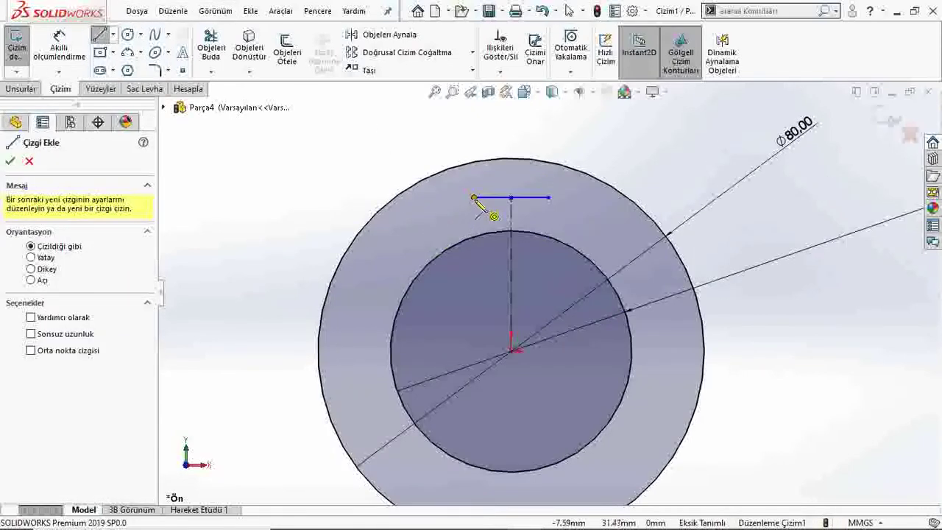
{"action": "left_click", "coordinate": [472, 197]}
{"action": "double_click", "coordinate": [473, 268]}
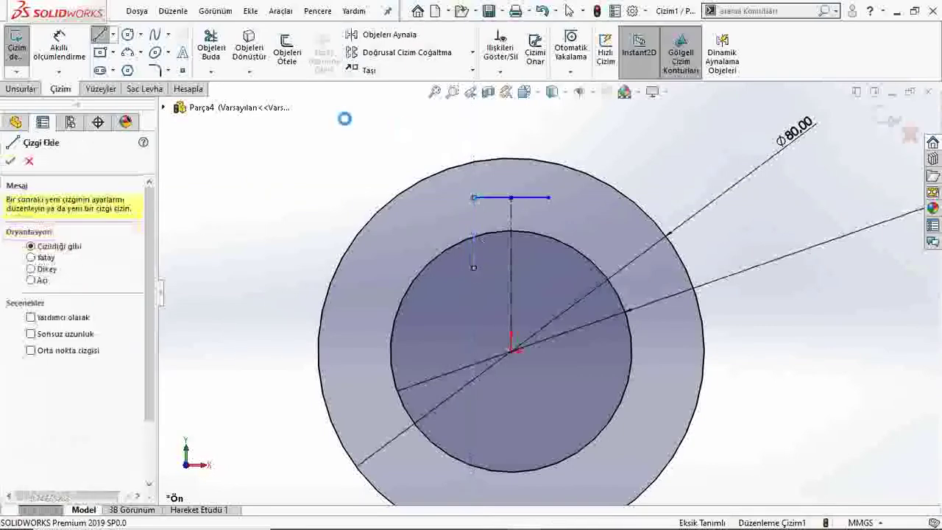
{"action": "key", "text": "Escape"}
{"action": "left_click", "coordinate": [389, 34]}
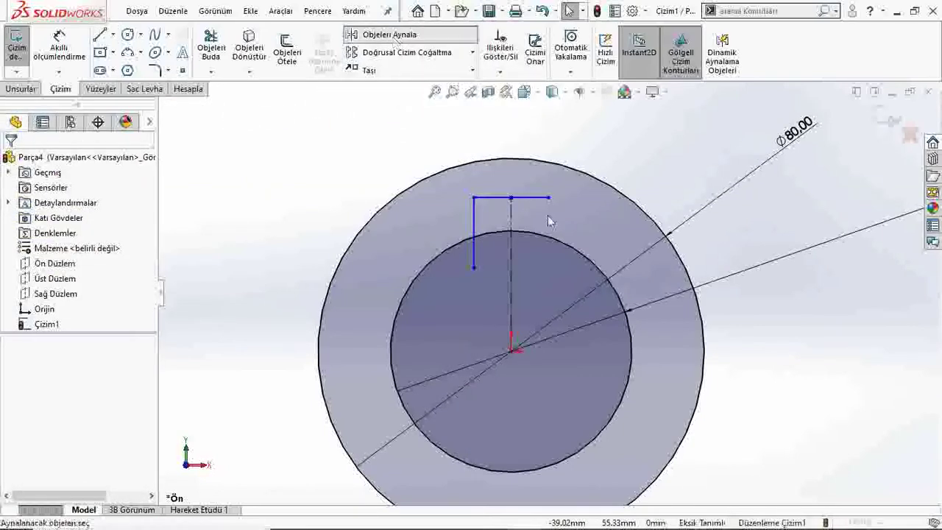
{"action": "left_click", "coordinate": [473, 254]}
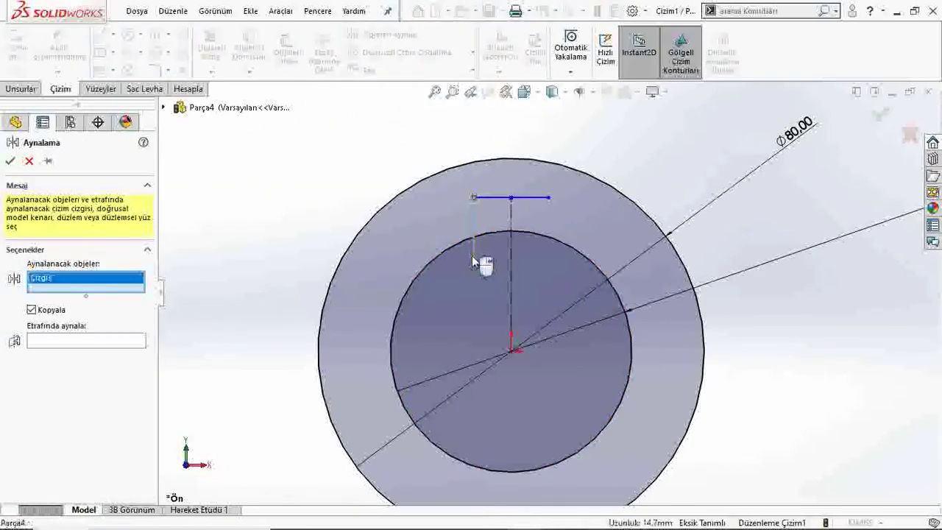
{"action": "left_click", "coordinate": [510, 217]}
{"action": "left_click", "coordinate": [10, 162]}
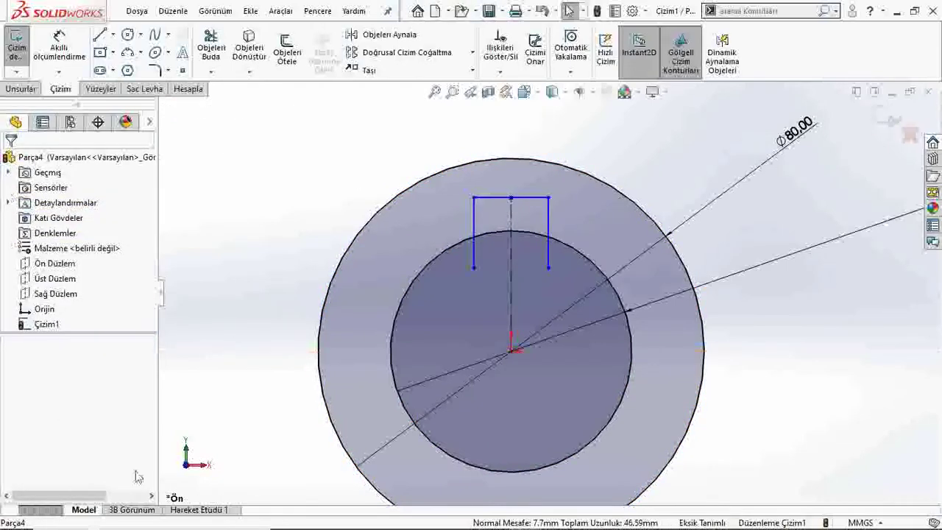
Trim both side lines back to the bore and remove the arc inside the slot
{"action": "left_click", "coordinate": [211, 50]}
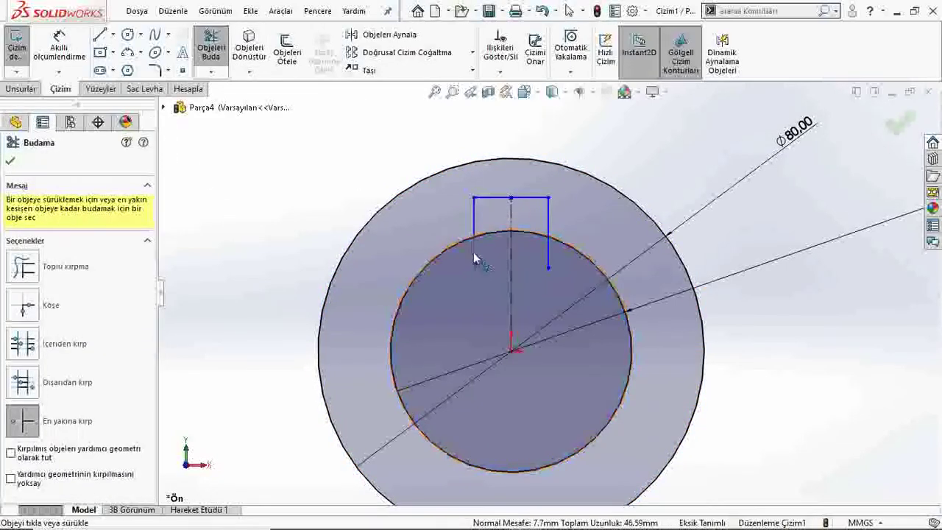
{"action": "left_click", "coordinate": [473, 251]}
{"action": "left_click", "coordinate": [548, 252]}
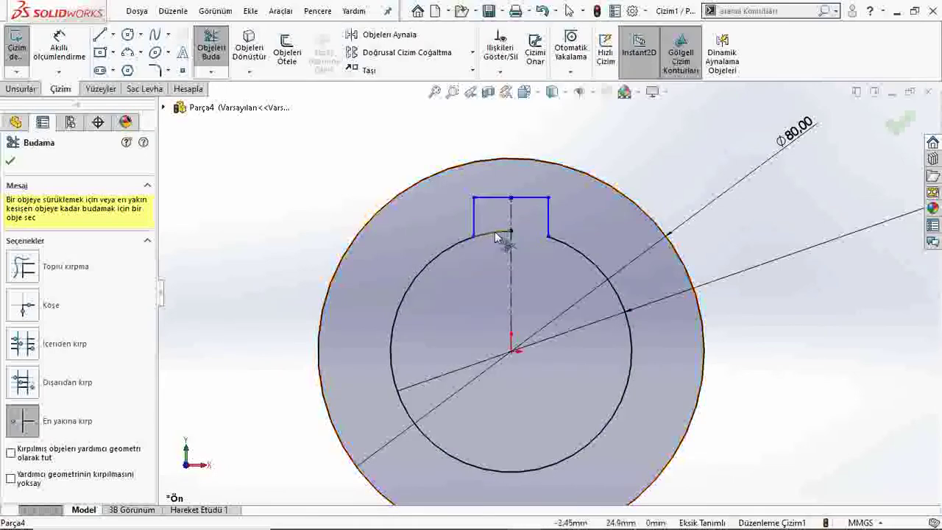
{"action": "left_click", "coordinate": [502, 233]}
{"action": "left_click", "coordinate": [10, 160]}
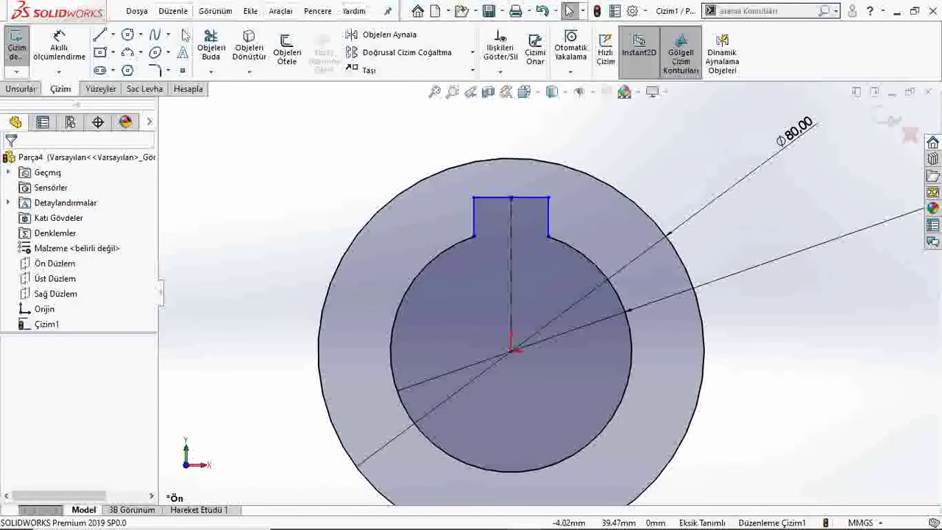
Draw a horizontal centerline across the circles through the bore centre
{"action": "left_click", "coordinate": [113, 34]}
{"action": "left_click", "coordinate": [133, 66]}
{"action": "scroll", "coordinate": [391, 294], "scroll_direction": "up", "scroll_amount": 3}
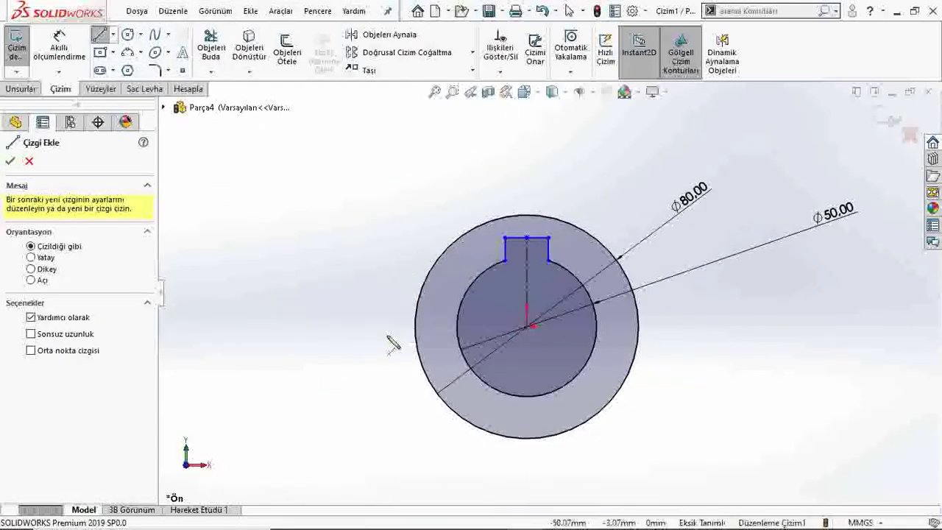
{"action": "left_click", "coordinate": [388, 327]}
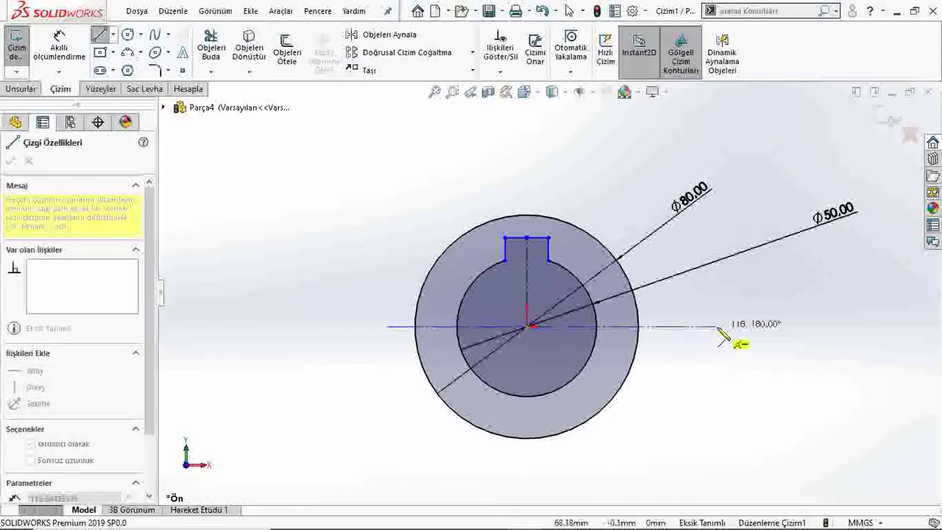
{"action": "left_click", "coordinate": [700, 331]}
{"action": "key", "text": "Escape"}
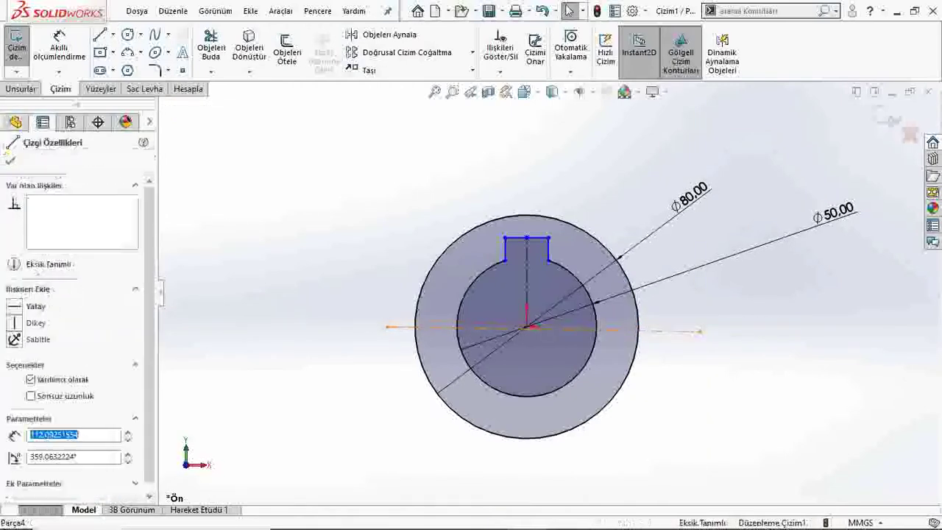
{"action": "left_click", "coordinate": [12, 162]}
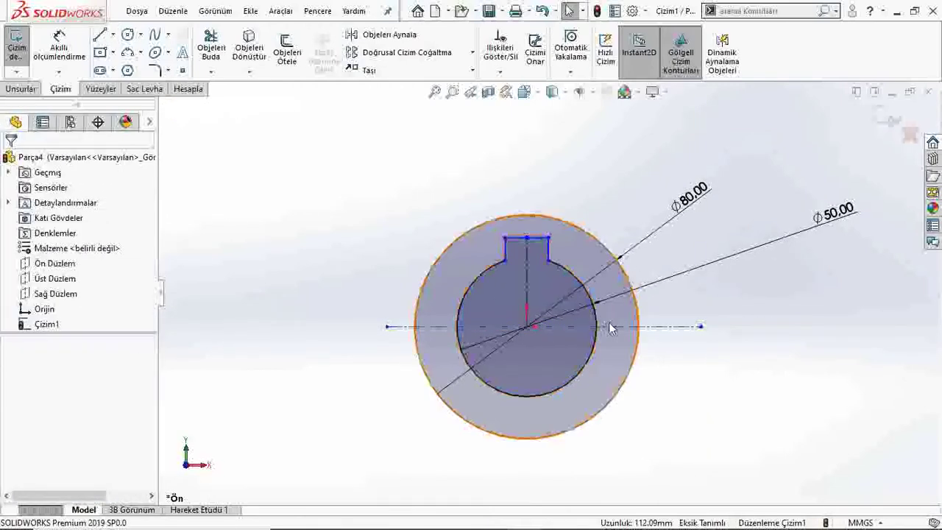
{"action": "scroll", "coordinate": [610, 326], "scroll_direction": "down", "scroll_amount": 2}
Dimension the keyway's top line at 55 mm
{"action": "left_click", "coordinate": [59, 65]}
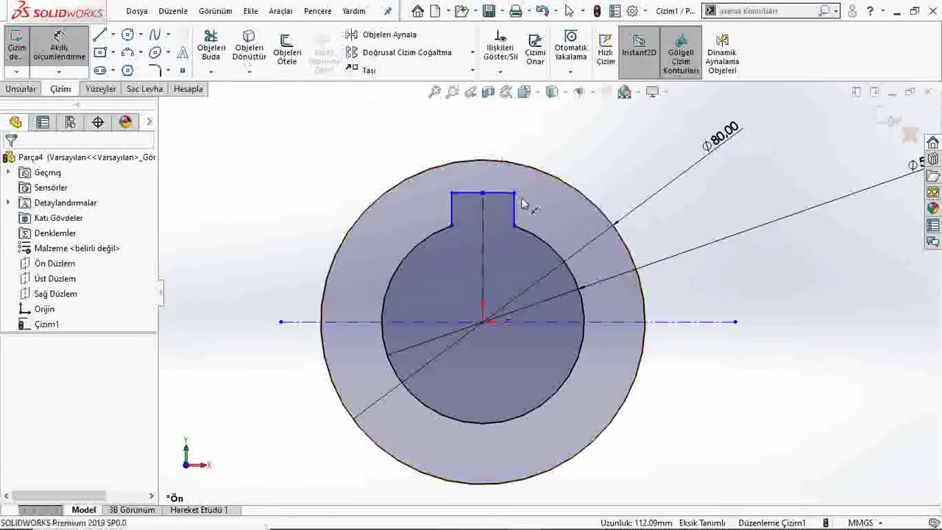
{"action": "left_click", "coordinate": [471, 322]}
{"action": "left_click", "coordinate": [420, 323]}
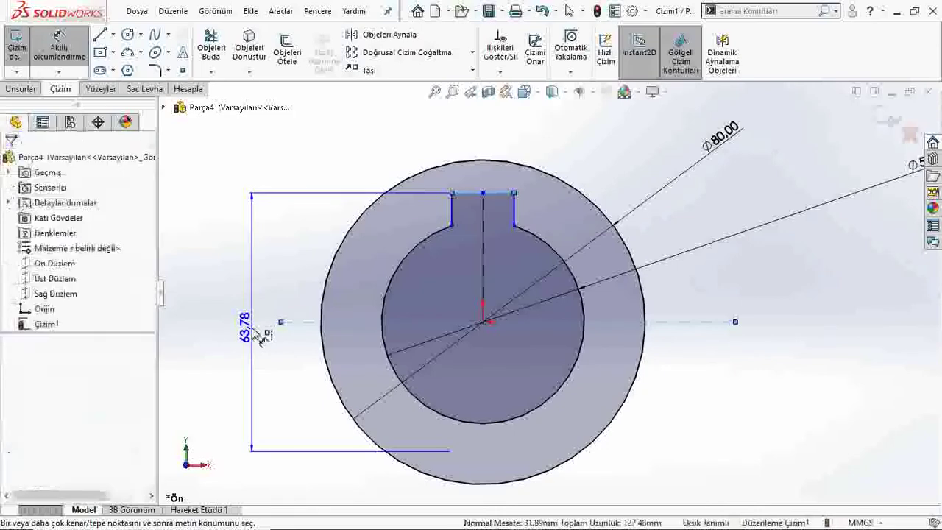
{"action": "left_click", "coordinate": [378, 406]}
{"action": "type", "text": "55"}
{"action": "key", "text": "Return"}
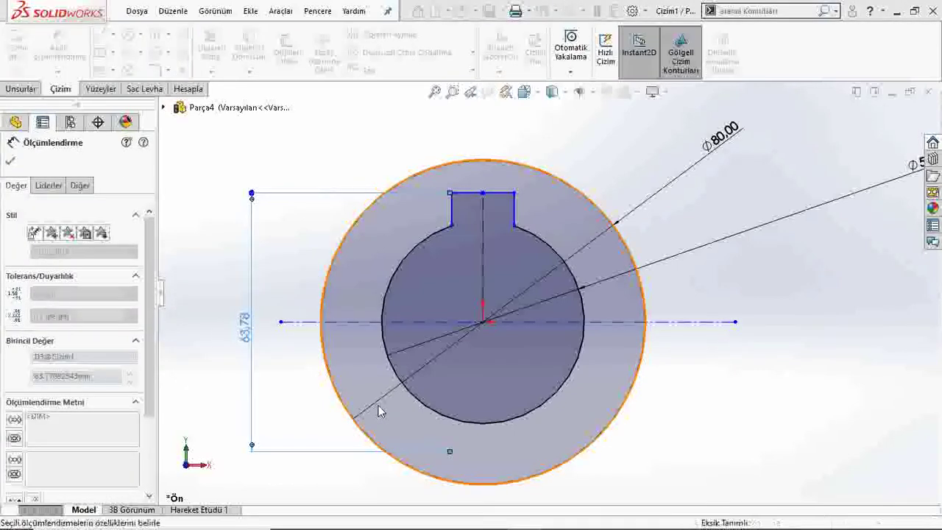
{"action": "key", "text": "Escape"}
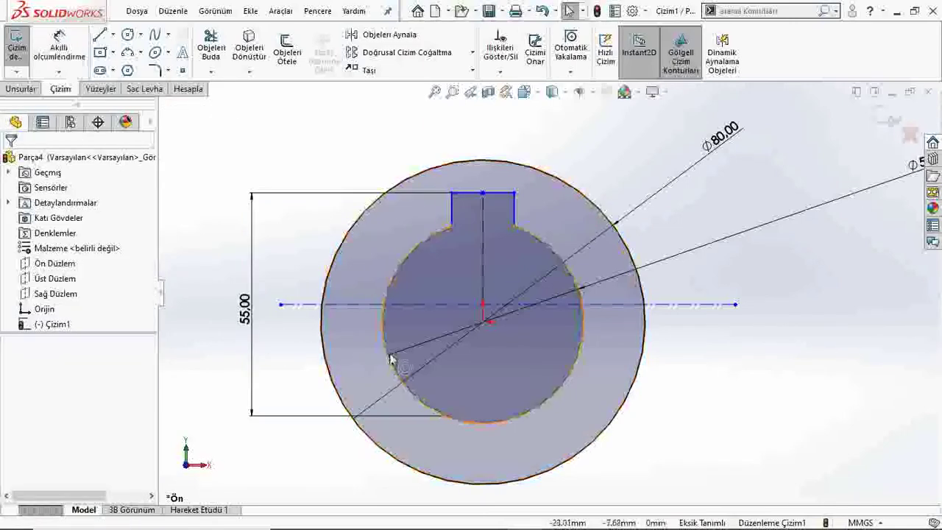
Make the horizontal centerline coincident with the origin, then select the keyway's right edge
{"action": "left_click", "coordinate": [479, 328]}
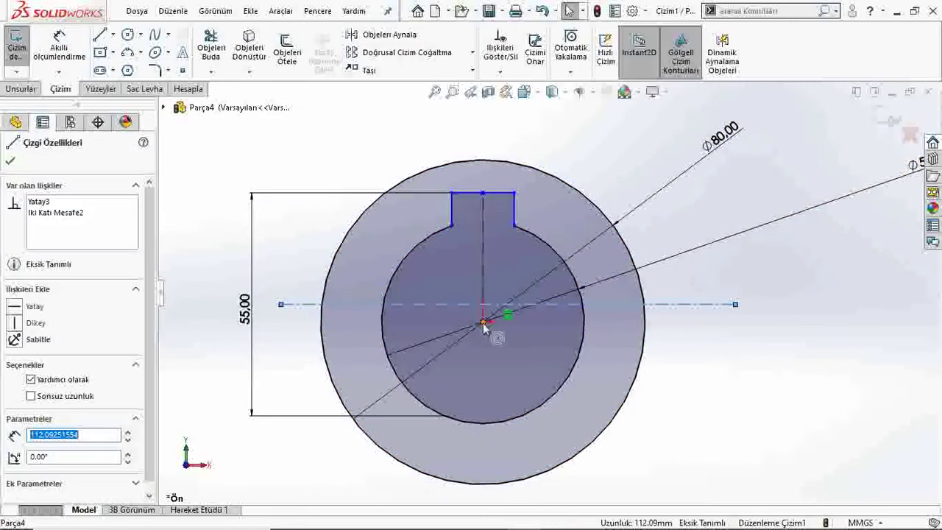
{"action": "left_click", "coordinate": [483, 321], "text": "ctrl"}
{"action": "left_click", "coordinate": [15, 401]}
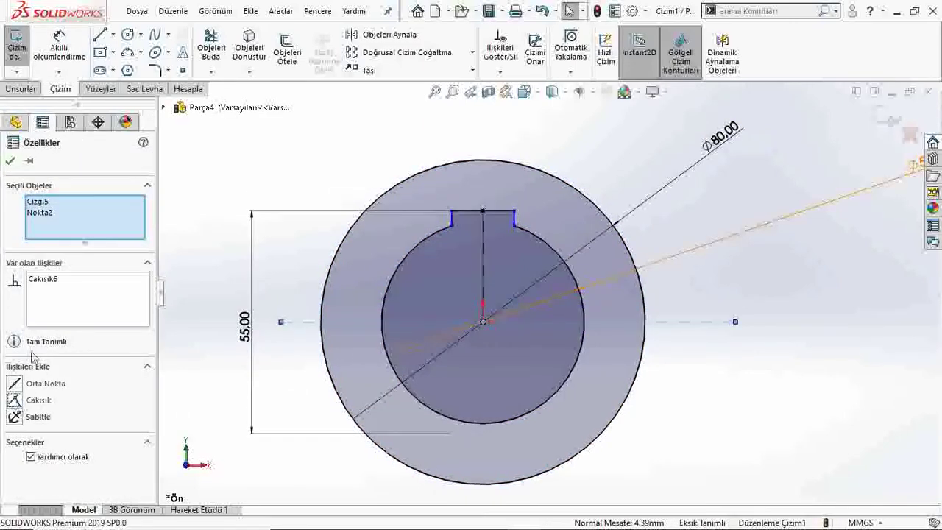
{"action": "left_click", "coordinate": [10, 160]}
{"action": "scroll", "coordinate": [493, 264], "scroll_direction": "down", "scroll_amount": 3}
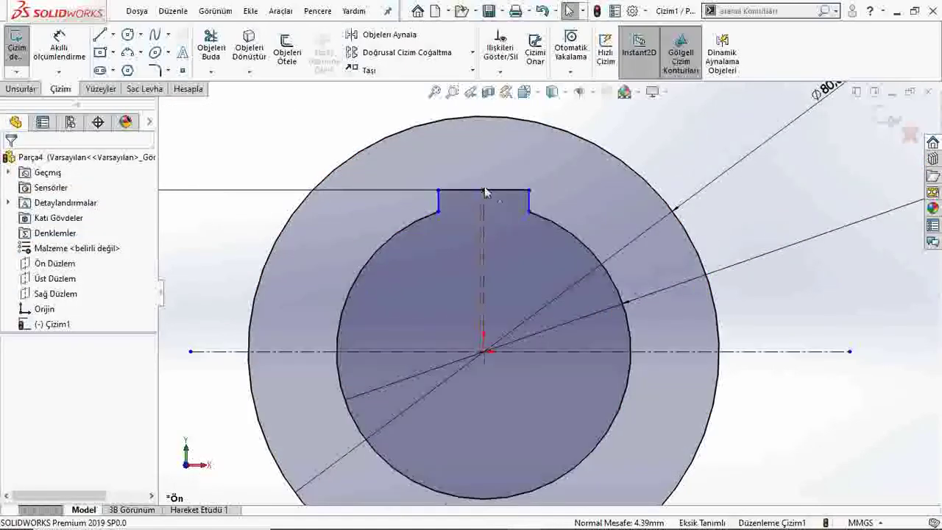
{"action": "scroll", "coordinate": [541, 238], "scroll_direction": "down", "scroll_amount": 2}
{"action": "left_click_drag", "start_coordinate": [542, 217], "coordinate": [506, 218]}
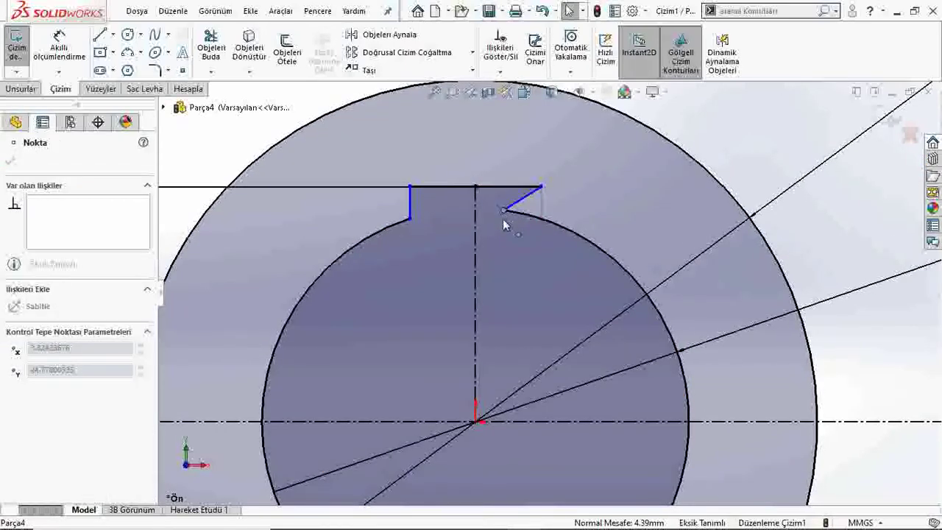
{"action": "key", "text": "ctrl+z"}
{"action": "left_click", "coordinate": [541, 202]}
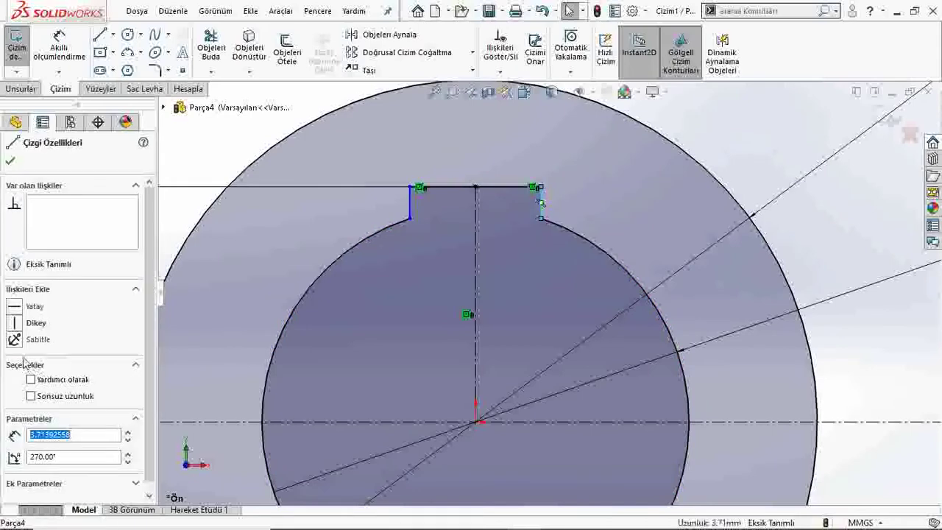
Select both keyway corners, then drag the keyway top to narrow the slot symmetrically
{"action": "left_click", "coordinate": [7, 162]}
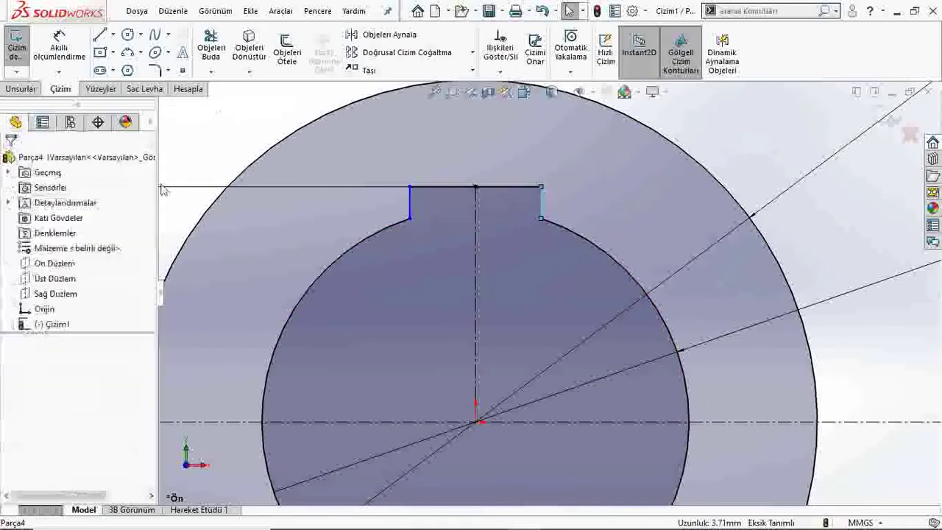
{"action": "left_click", "coordinate": [410, 219]}
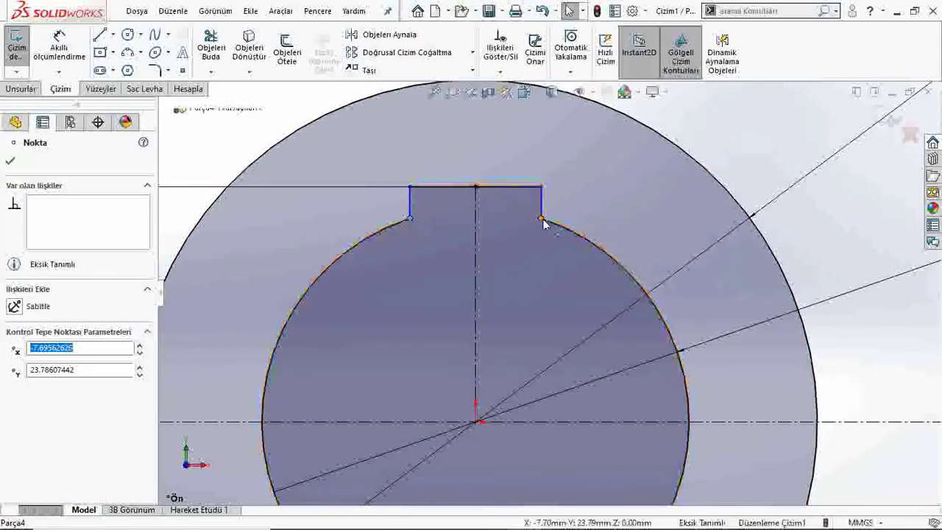
{"action": "left_click", "coordinate": [541, 219], "text": "ctrl"}
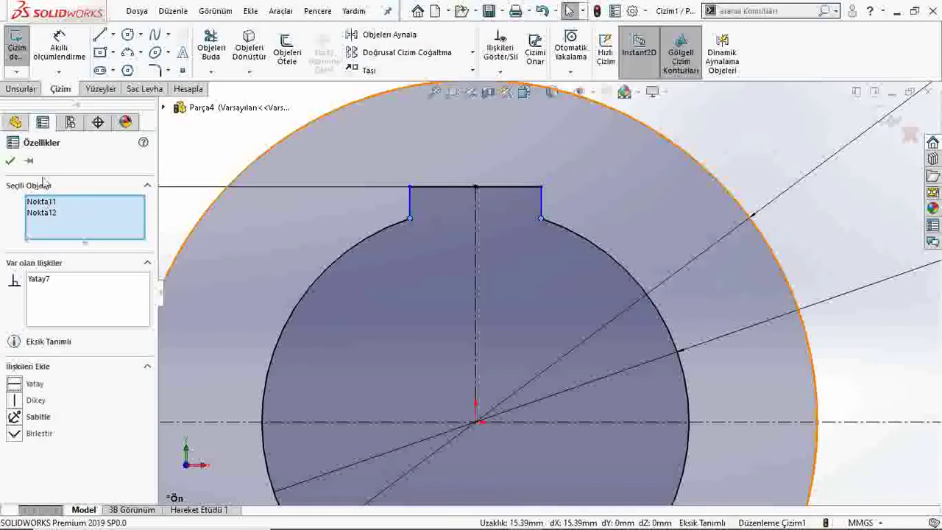
{"action": "left_click", "coordinate": [9, 162]}
{"action": "left_click_drag", "start_coordinate": [410, 188], "coordinate": [446, 153]}
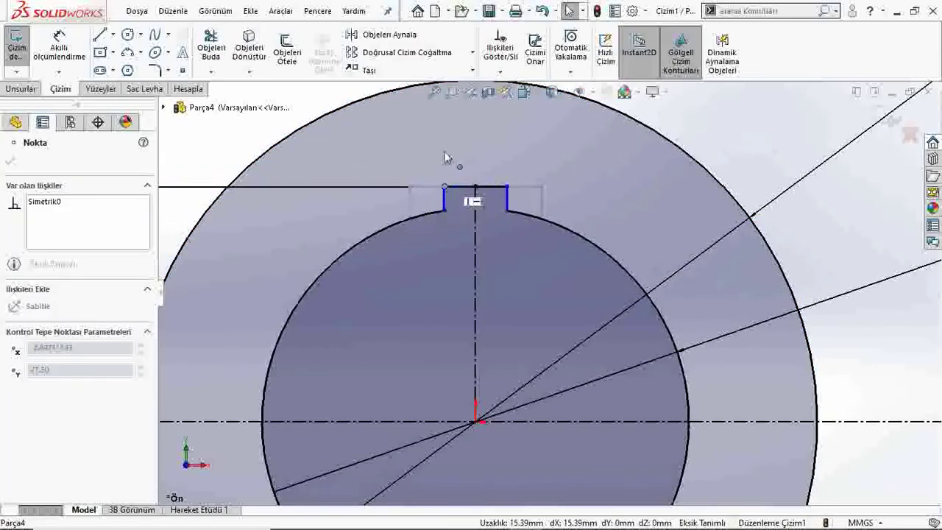
{"action": "key", "text": "Escape"}
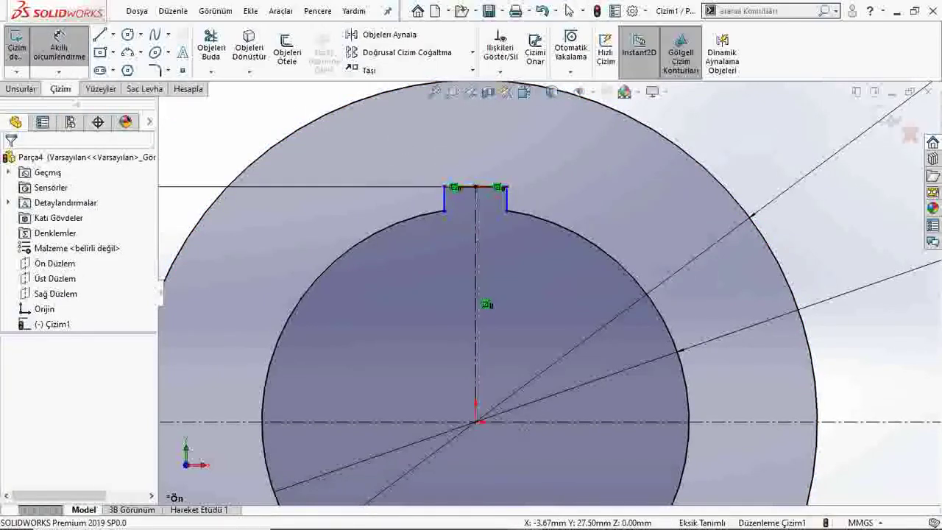
Check the Paint reference, then dimension the keyway width at 14 mm and fit the view
{"action": "left_click", "coordinate": [537, 518]}
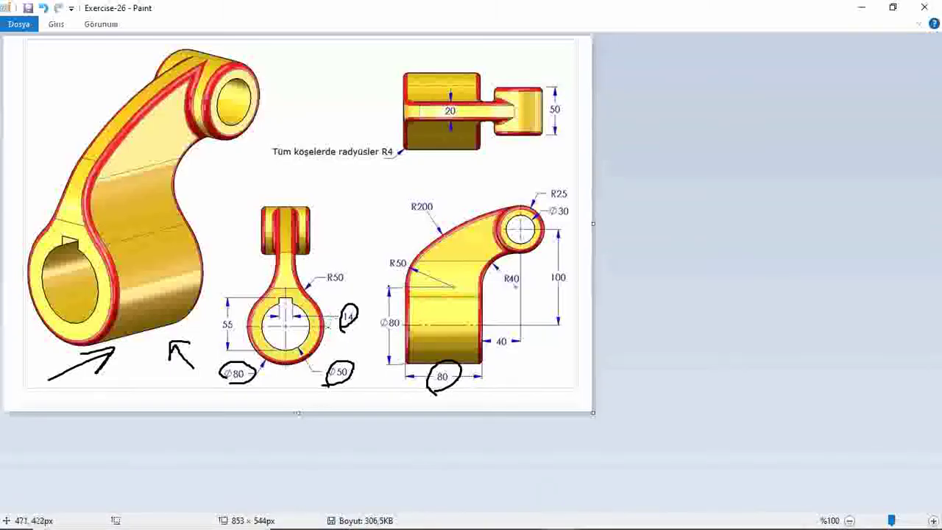
{"action": "mouse_move", "coordinate": [558, 516]}
{"action": "left_click", "coordinate": [533, 517]}
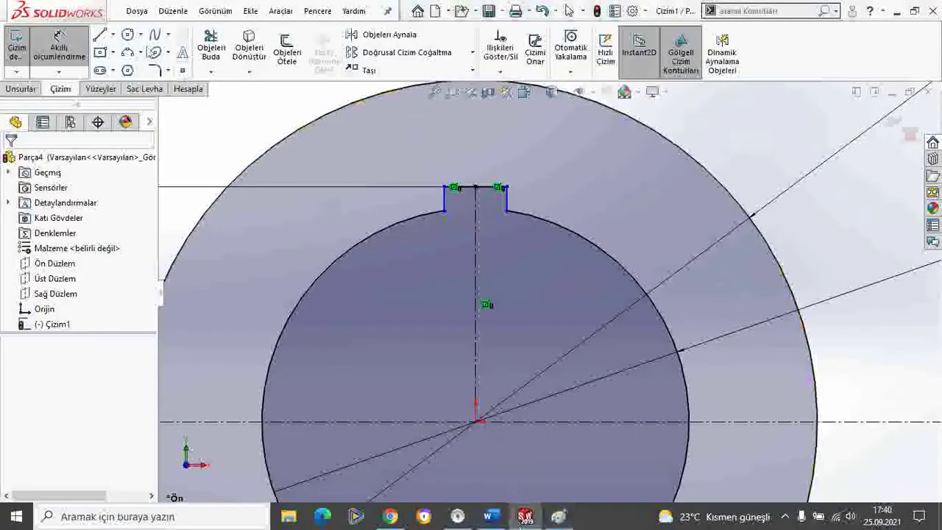
{"action": "left_click", "coordinate": [444, 212]}
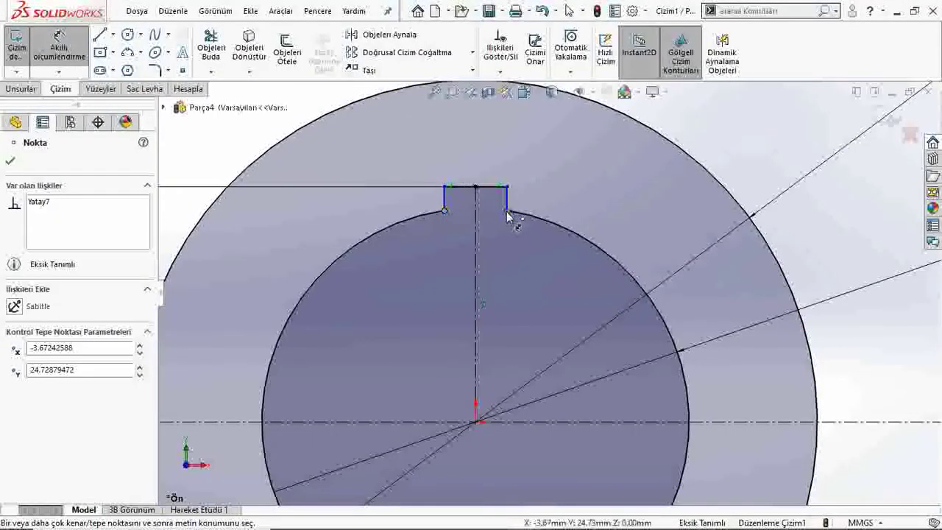
{"action": "left_click", "coordinate": [507, 212]}
{"action": "left_click", "coordinate": [474, 144]}
{"action": "type", "text": "14"}
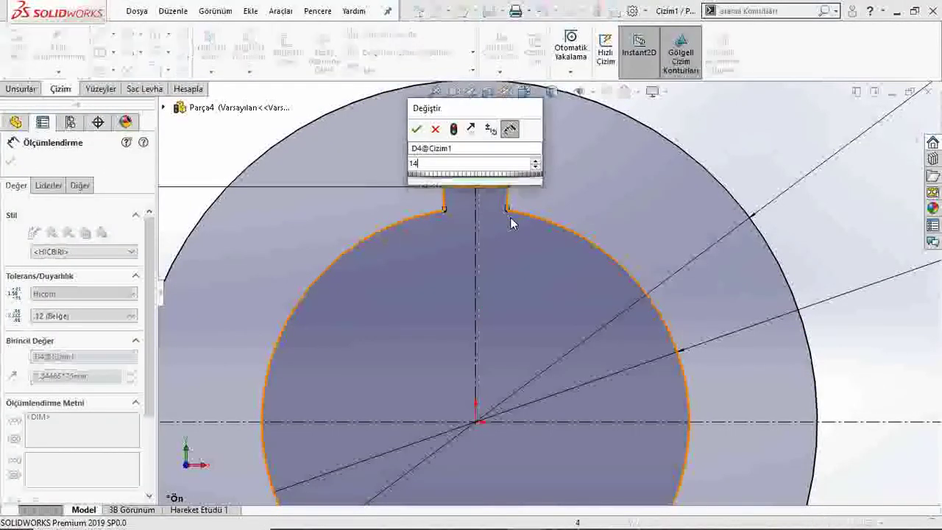
{"action": "key", "text": "Return"}
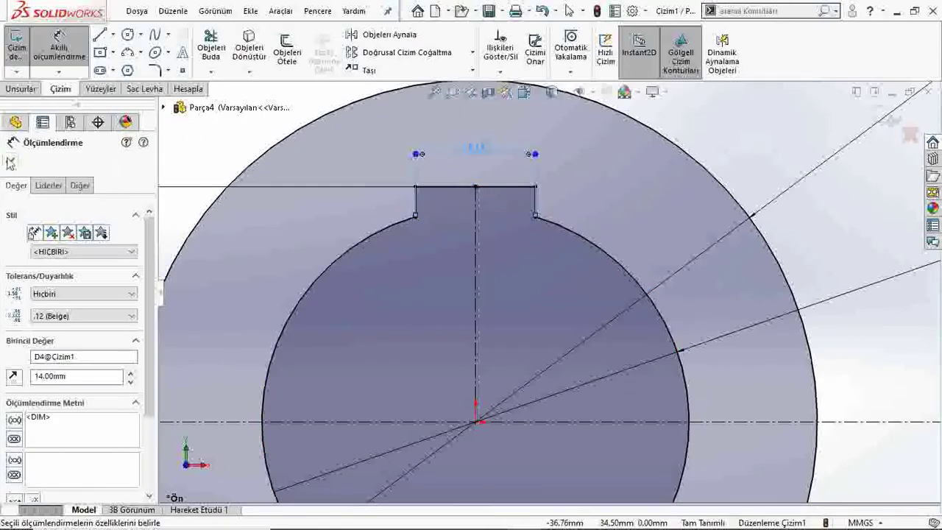
{"action": "left_click", "coordinate": [10, 162]}
{"action": "key", "text": "f"}
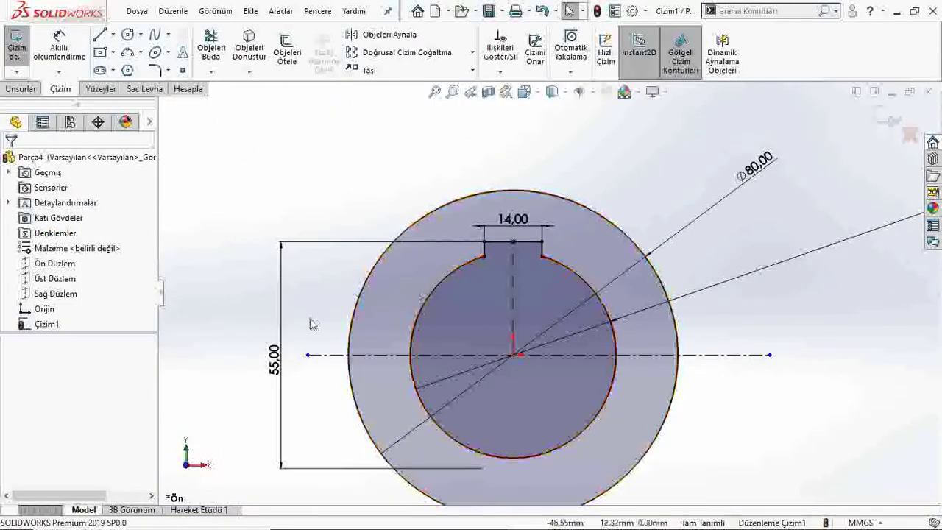
Replace the 55.00 dimension with a 55 mm one from keyway top to bore bottom
{"action": "right_click", "coordinate": [288, 407]}
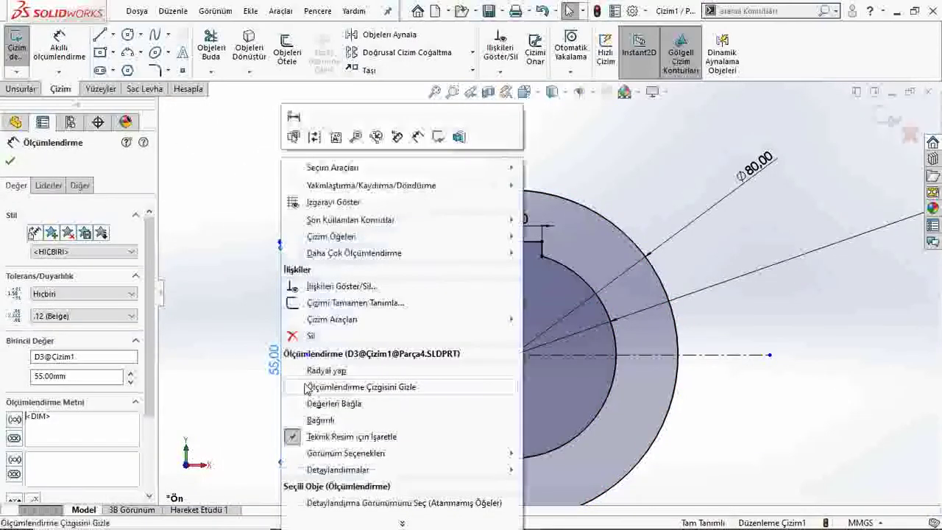
{"action": "left_click", "coordinate": [298, 332]}
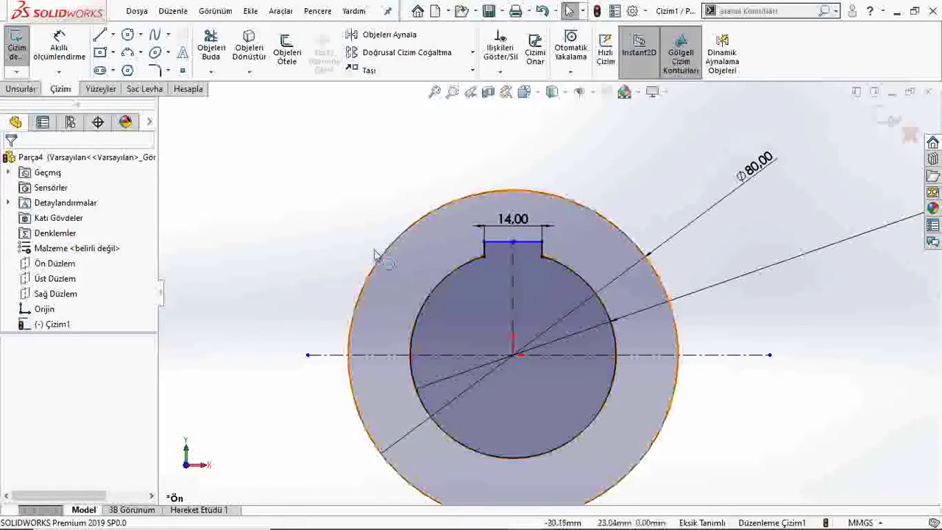
{"action": "left_click", "coordinate": [59, 41]}
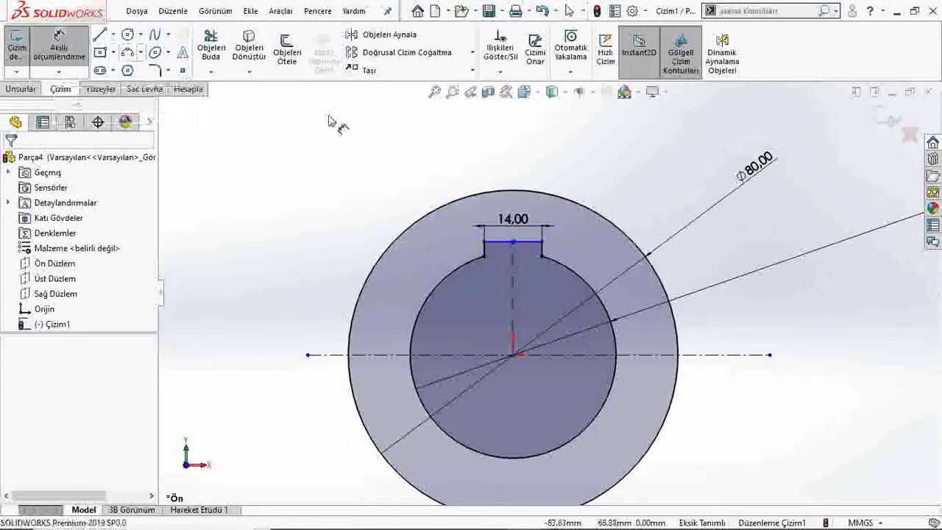
{"action": "left_click", "coordinate": [506, 245]}
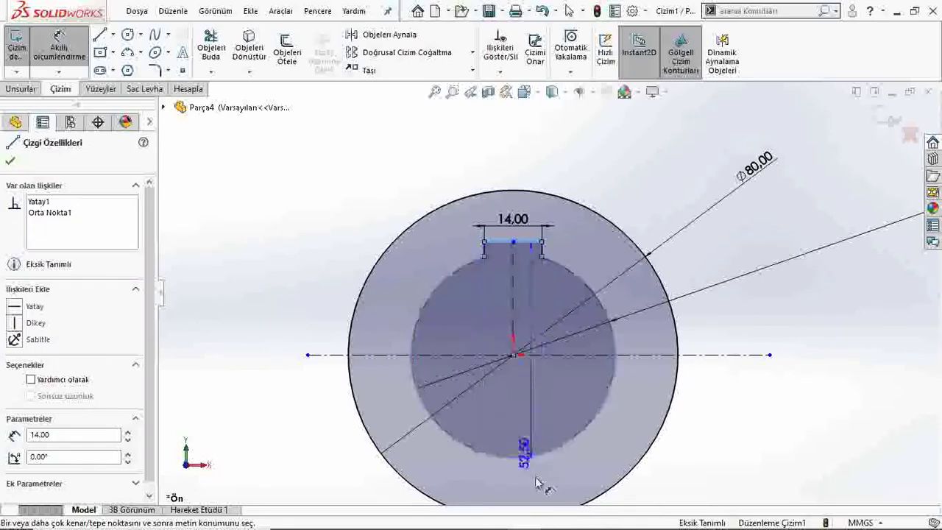
{"action": "left_click", "coordinate": [512, 462]}
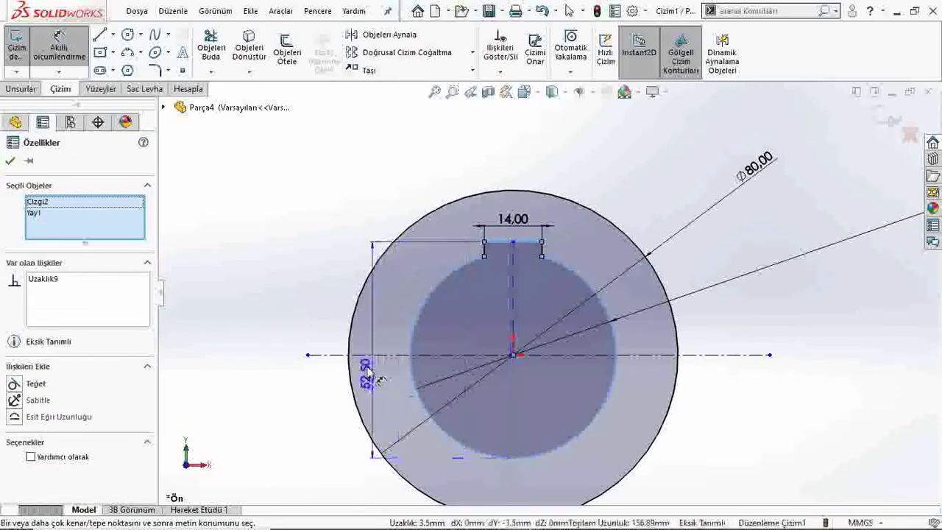
{"action": "left_click", "coordinate": [279, 357]}
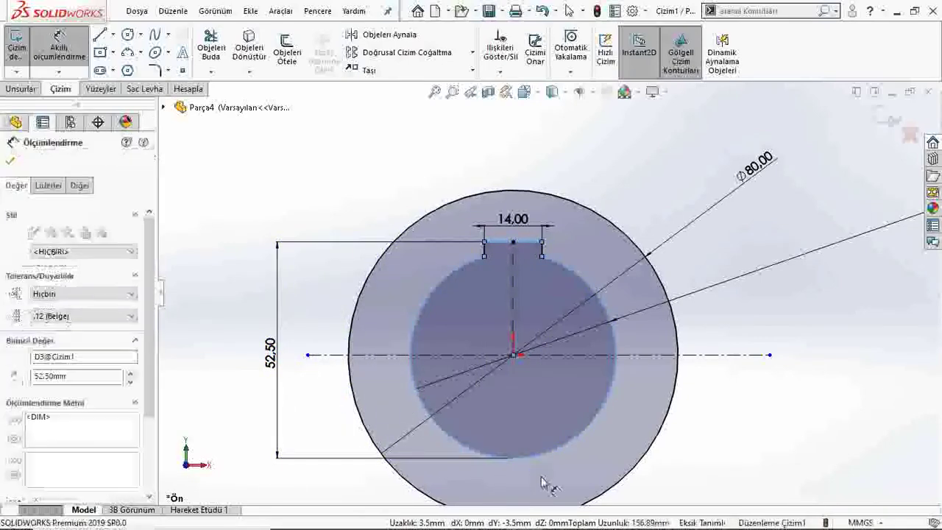
{"action": "type", "text": "55"}
{"action": "key", "text": "Return"}
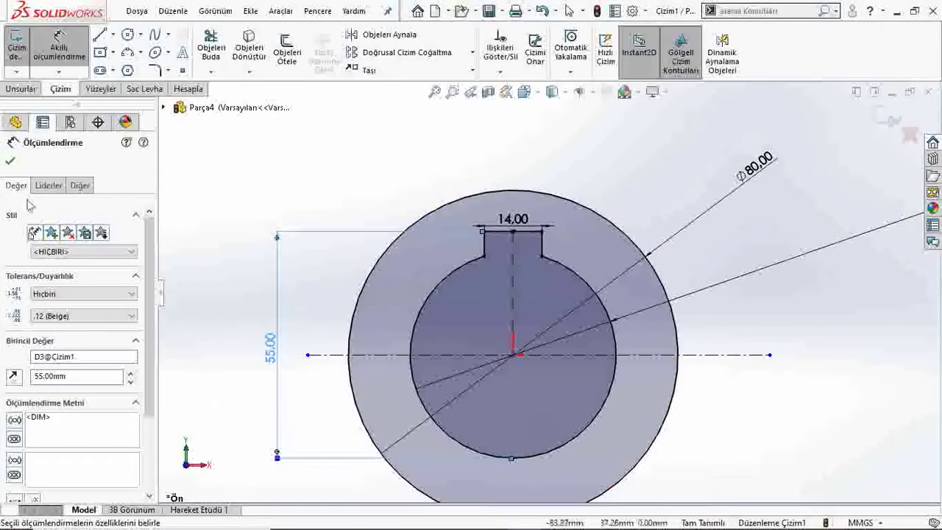
{"action": "key", "text": "Escape"}
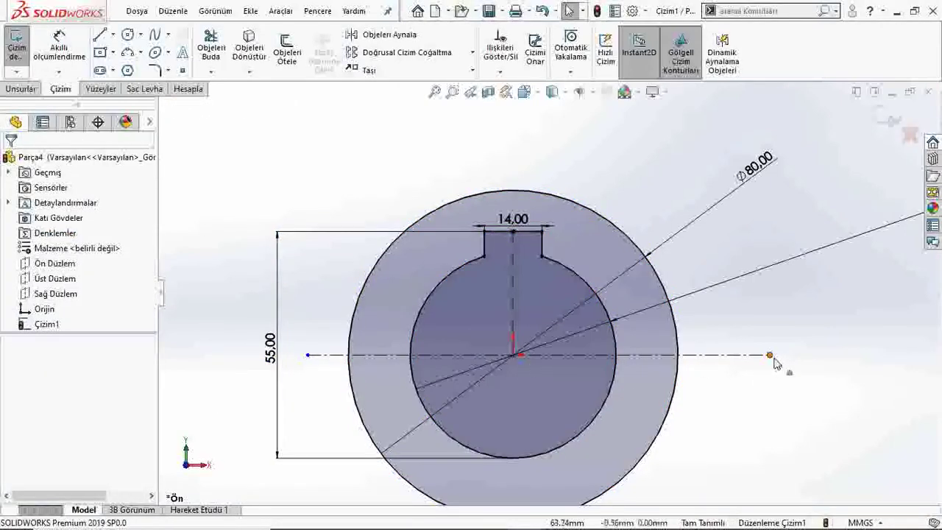
Lengthen the horizontal centreline's right end and bring up the Exercise-26 drawing in Paint
{"action": "left_click_drag", "start_coordinate": [768, 354], "coordinate": [721, 354]}
{"action": "key", "text": "Escape"}
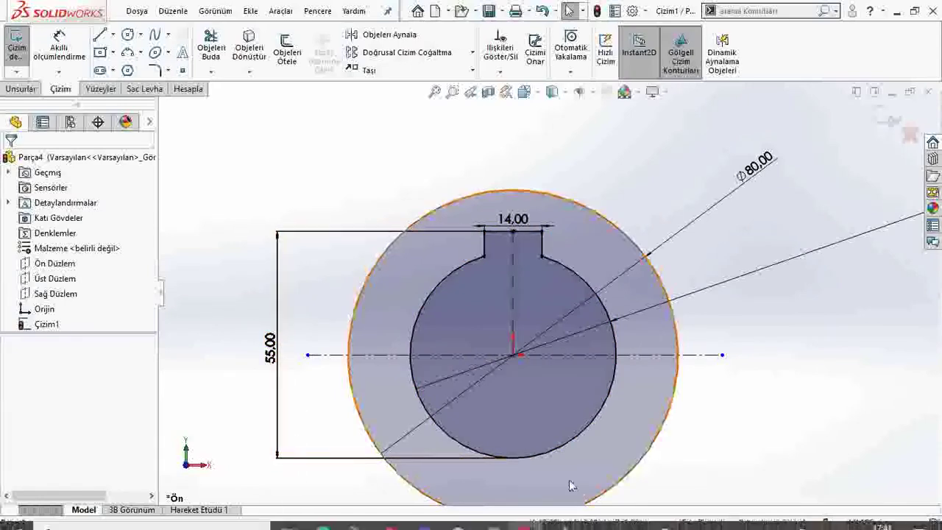
{"action": "left_click", "coordinate": [558, 516]}
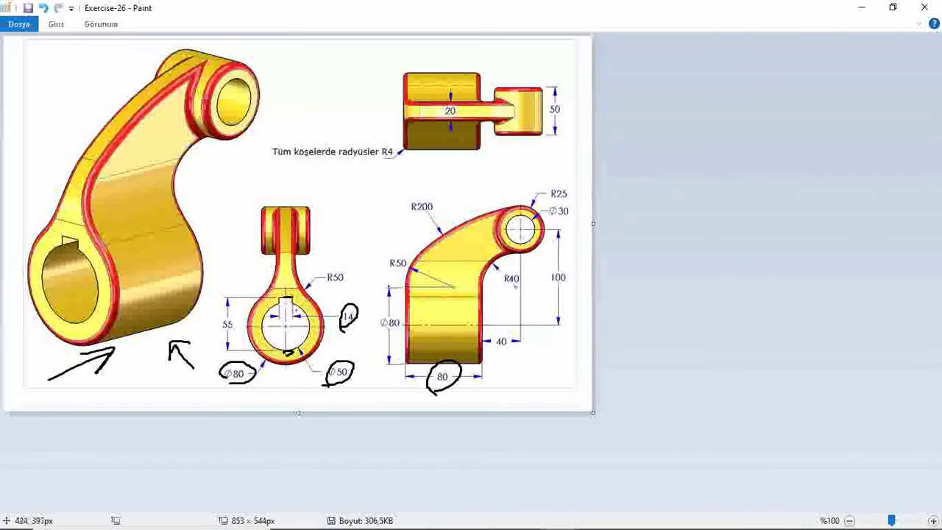
Extrude the keyed ring sketch in the reversed direction with a 60 mm depth entry
{"action": "left_click", "coordinate": [523, 449]}
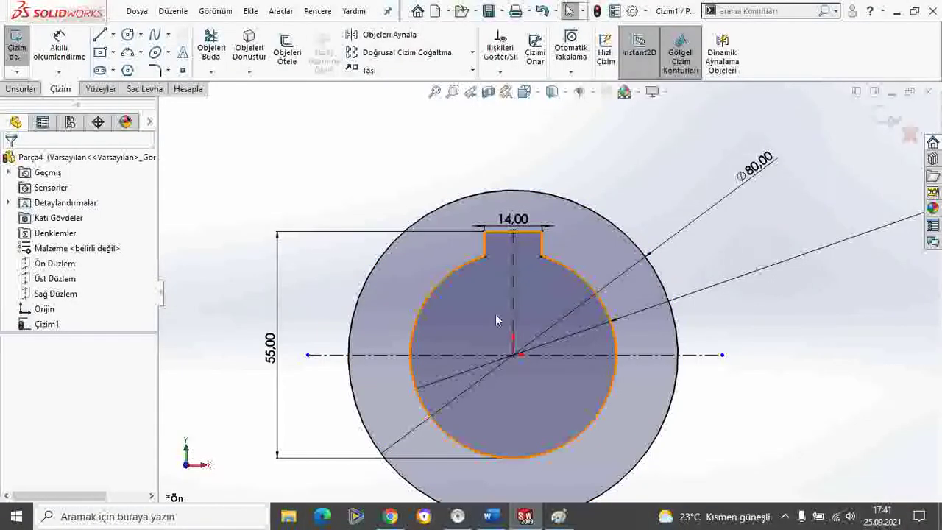
{"action": "left_click", "coordinate": [21, 88]}
{"action": "left_click", "coordinate": [26, 53]}
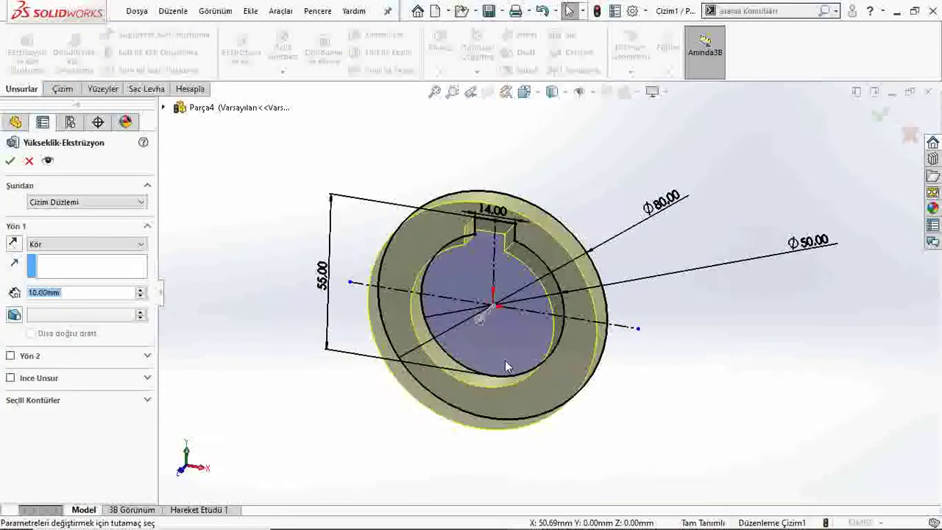
{"action": "left_click", "coordinate": [13, 245]}
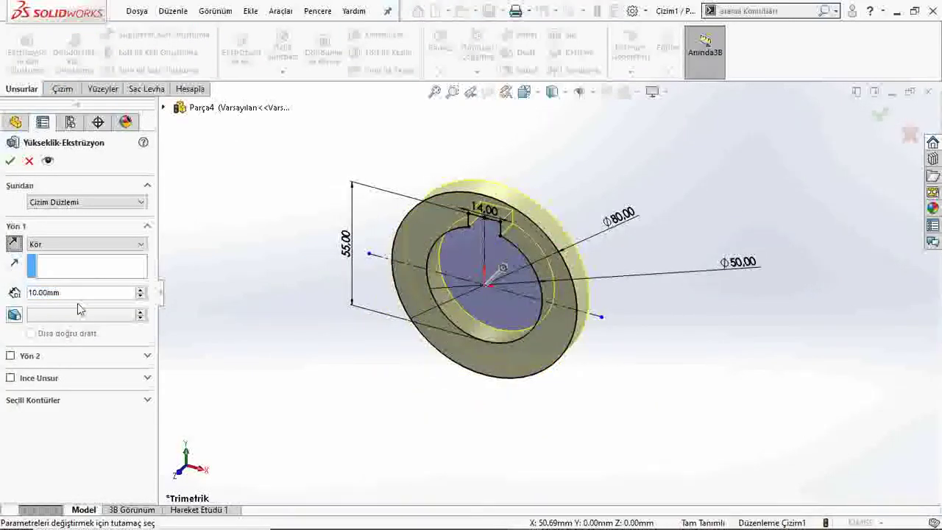
{"action": "type", "text": "60"}
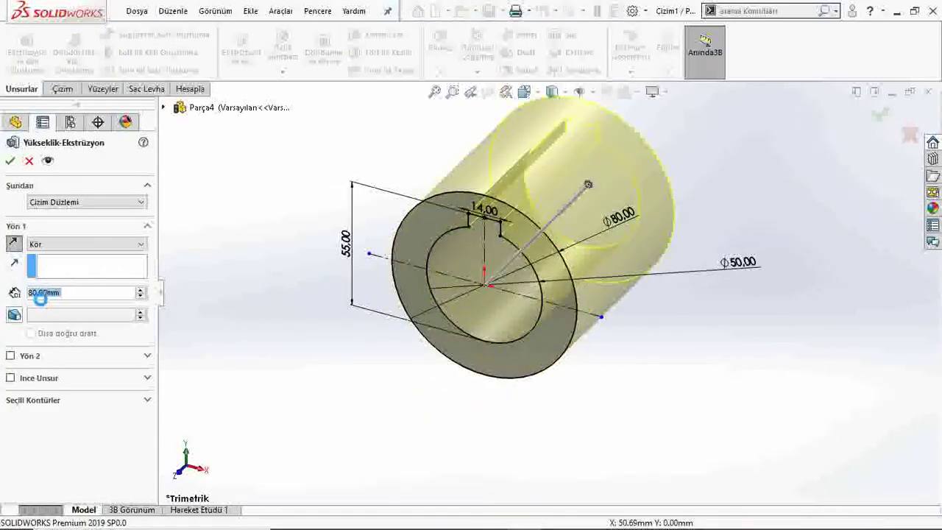
{"action": "key", "text": "Return"}
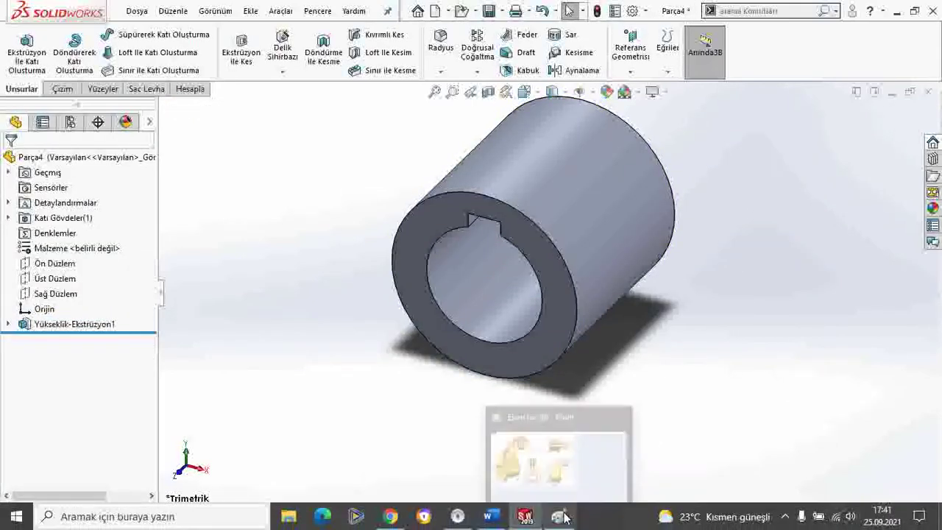
{"action": "left_click", "coordinate": [559, 524]}
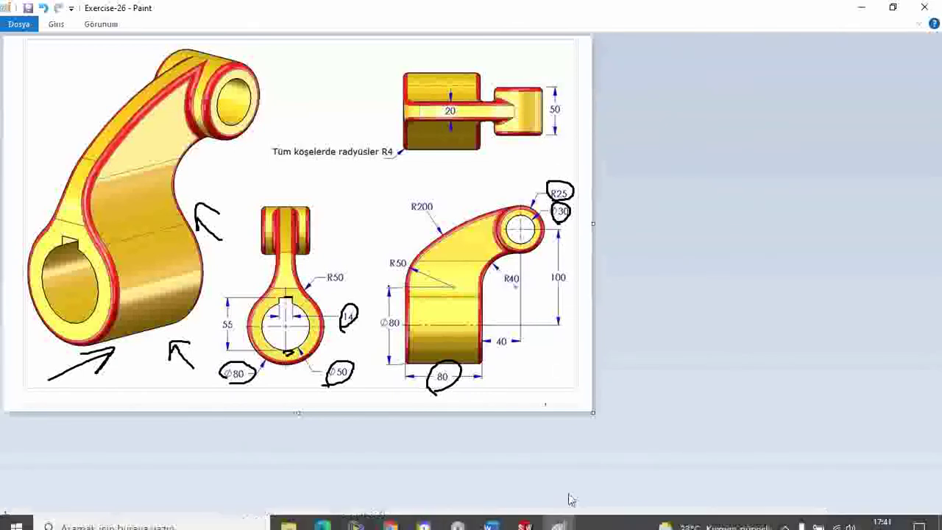
Return from Paint to the SOLIDWORKS part model
{"action": "left_click", "coordinate": [525, 516]}
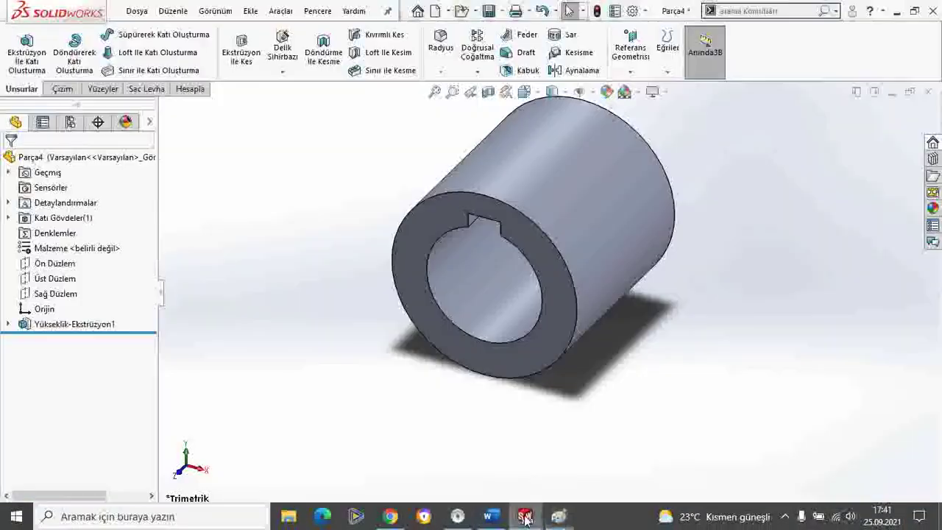
Change the cylinder extrusion's end condition to Mid Plane (Orta Düzlem)
{"action": "right_click", "coordinate": [66, 325]}
{"action": "left_click", "coordinate": [75, 204]}
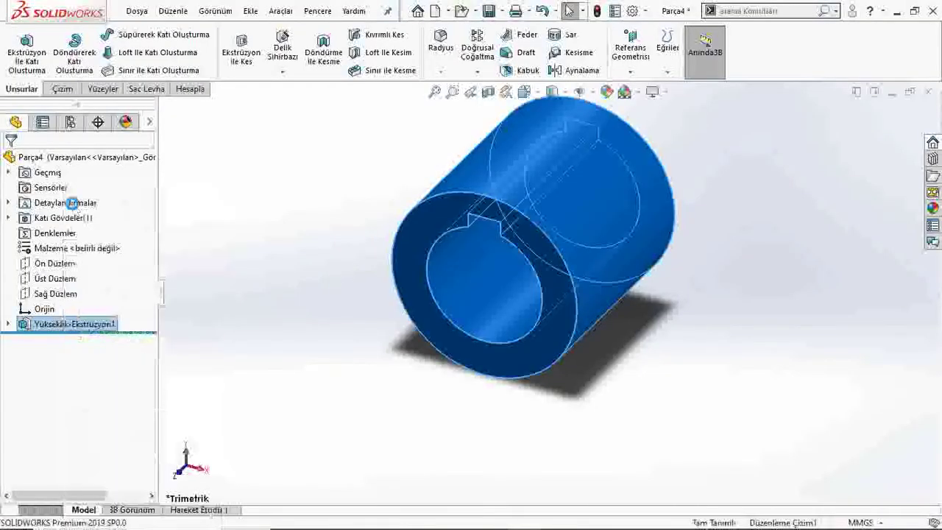
{"action": "left_click", "coordinate": [63, 245]}
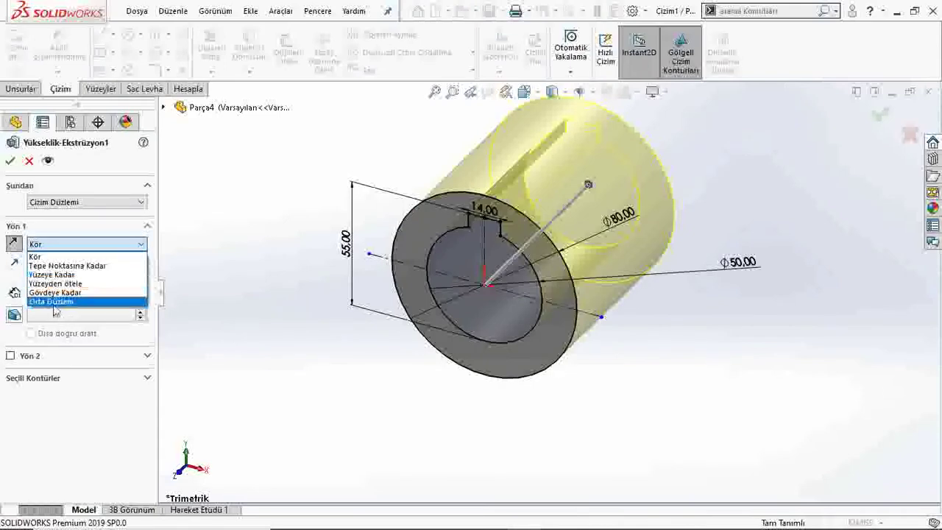
{"action": "left_click", "coordinate": [70, 300]}
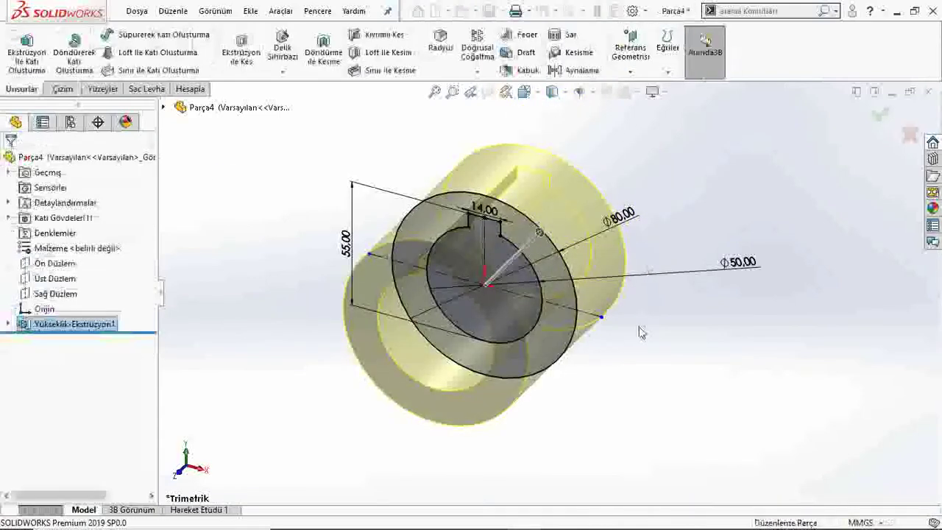
{"action": "left_click", "coordinate": [542, 469]}
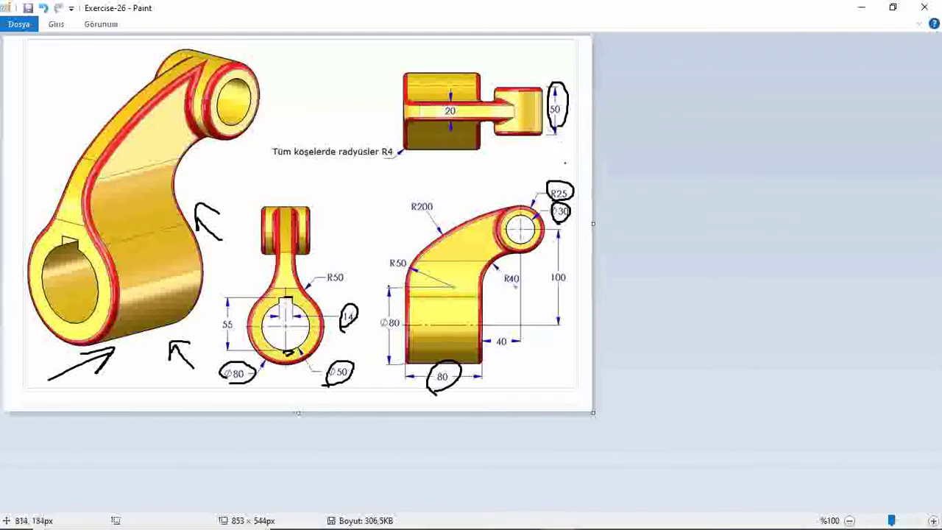
{"action": "left_click", "coordinate": [491, 517]}
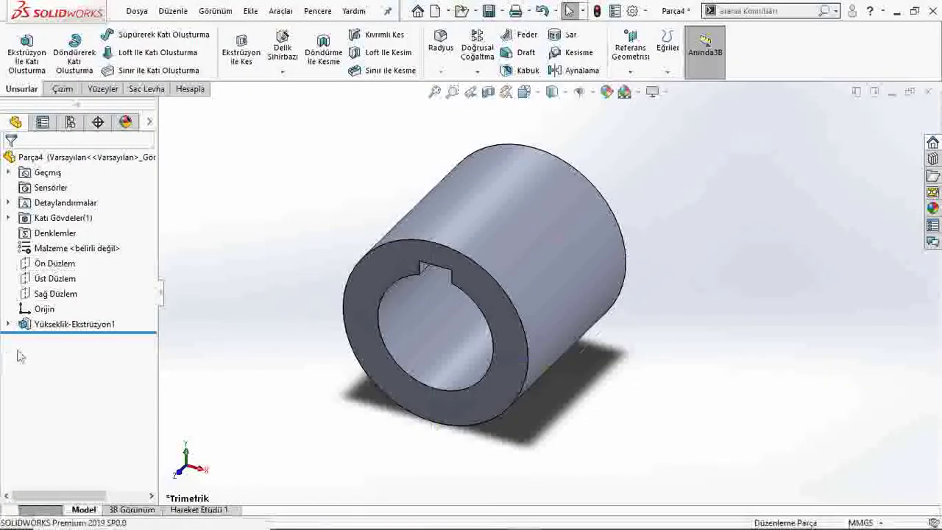
Start a sketch on the Right Plane and draw two concentric circles above the cylinder
{"action": "left_click", "coordinate": [26, 293]}
{"action": "left_click", "coordinate": [36, 270]}
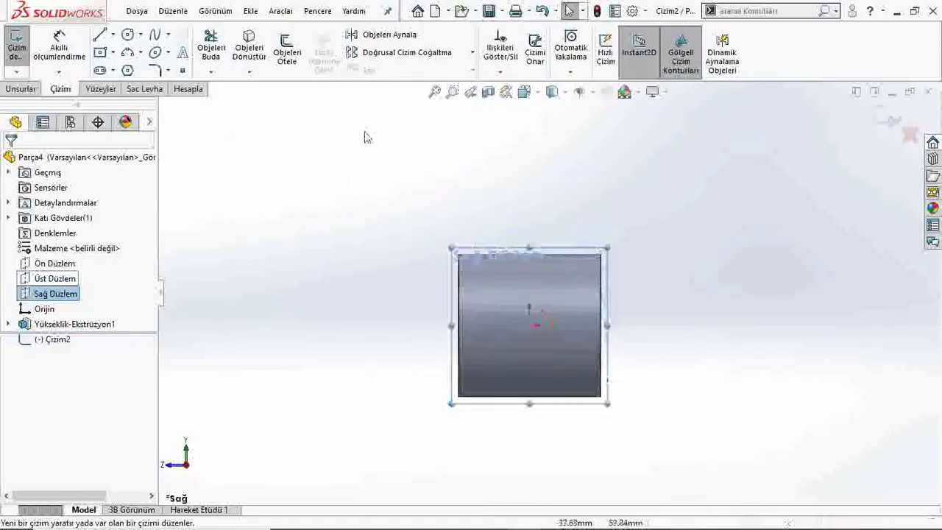
{"action": "left_click", "coordinate": [662, 133]}
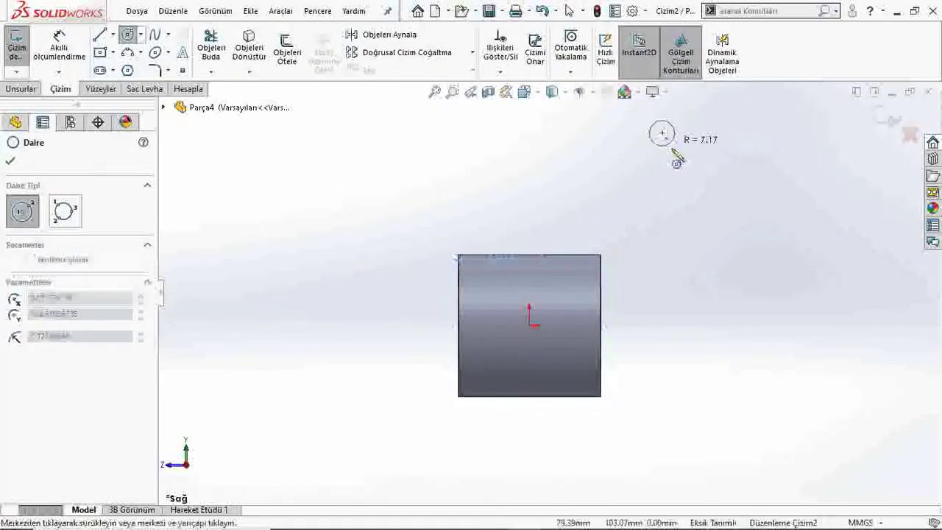
{"action": "left_click", "coordinate": [678, 161]}
{"action": "left_click", "coordinate": [11, 161]}
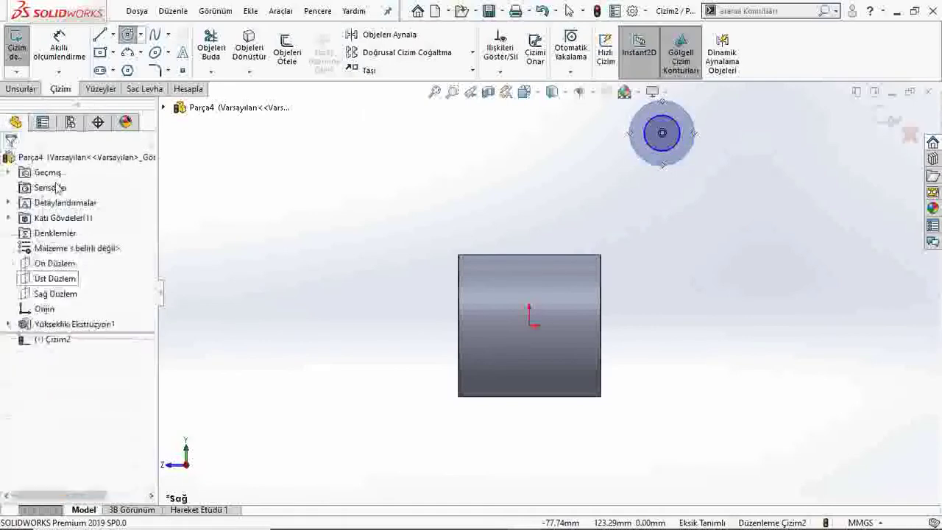
Dimension the outer circle Ø50 and the inner circle Ø30
{"action": "left_click", "coordinate": [695, 131]}
{"action": "left_click", "coordinate": [743, 117]}
{"action": "type", "text": "50"}
{"action": "key", "text": "Return"}
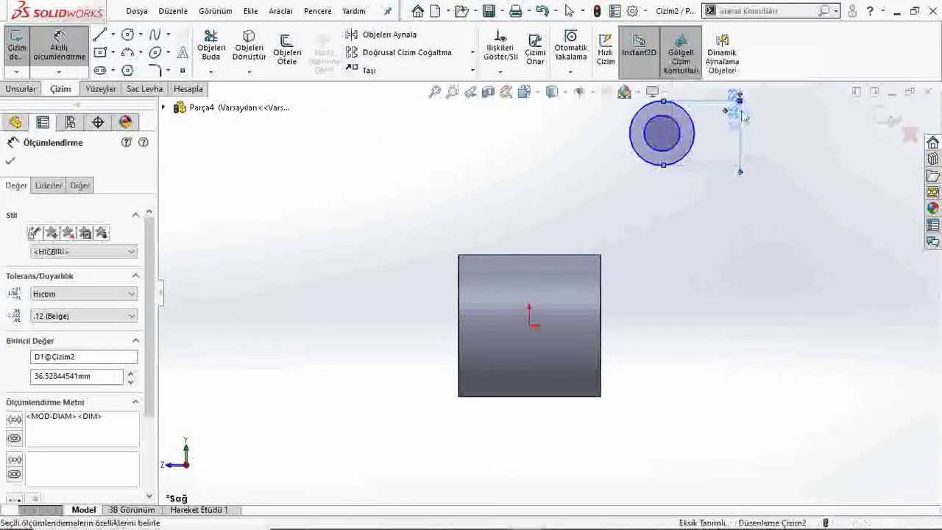
{"action": "left_click", "coordinate": [683, 135]}
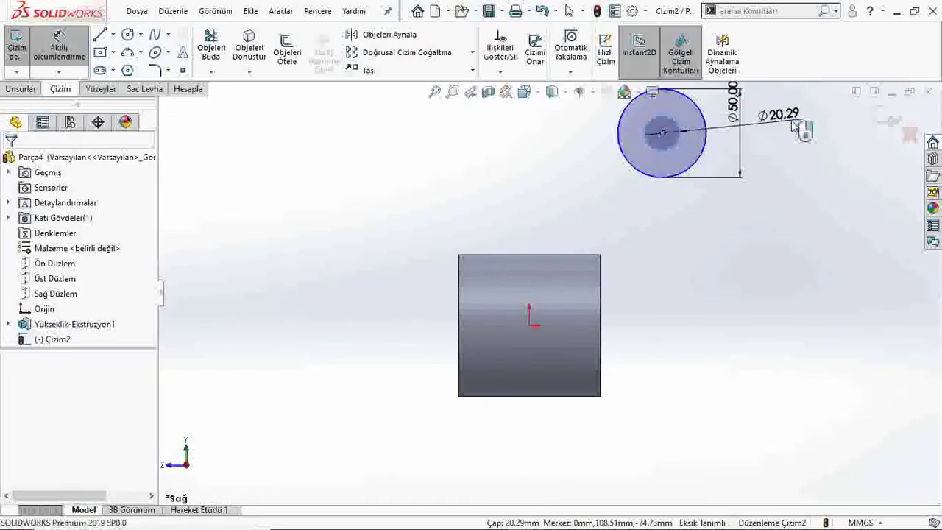
{"action": "left_click", "coordinate": [789, 120]}
{"action": "type", "text": "30"}
{"action": "key", "text": "Return"}
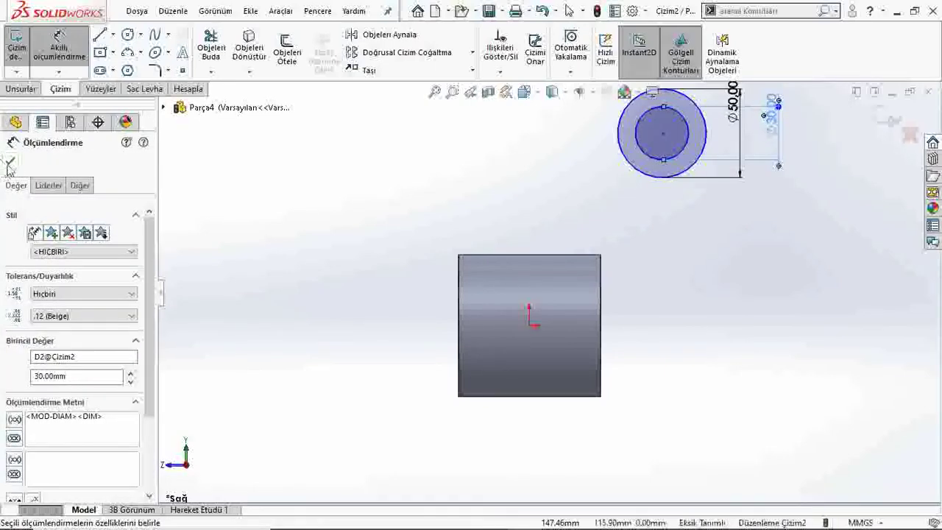
{"action": "left_click", "coordinate": [569, 10]}
After checking the reference drawing, place the circle centre 100 mm above the origin
{"action": "left_click", "coordinate": [559, 518]}
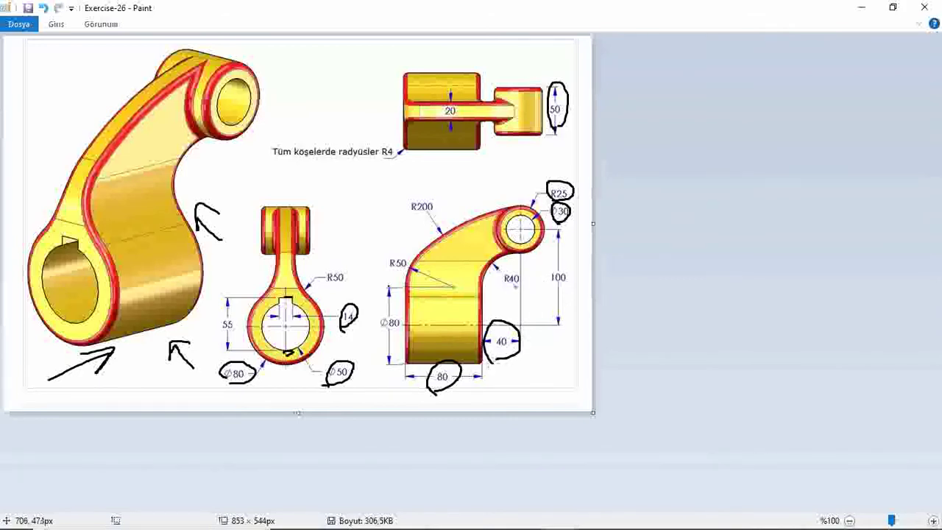
{"action": "left_click", "coordinate": [524, 515]}
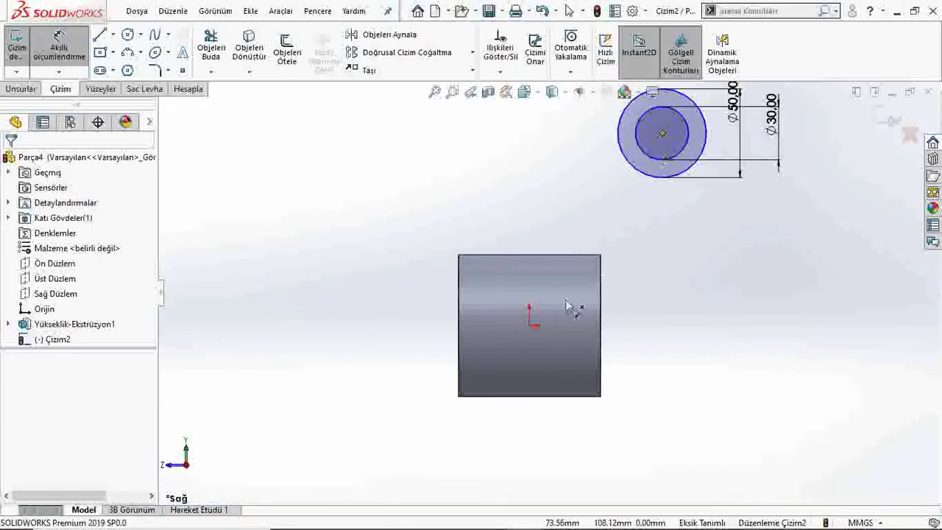
{"action": "left_click", "coordinate": [529, 324]}
{"action": "left_click", "coordinate": [662, 133]}
{"action": "left_click", "coordinate": [772, 239]}
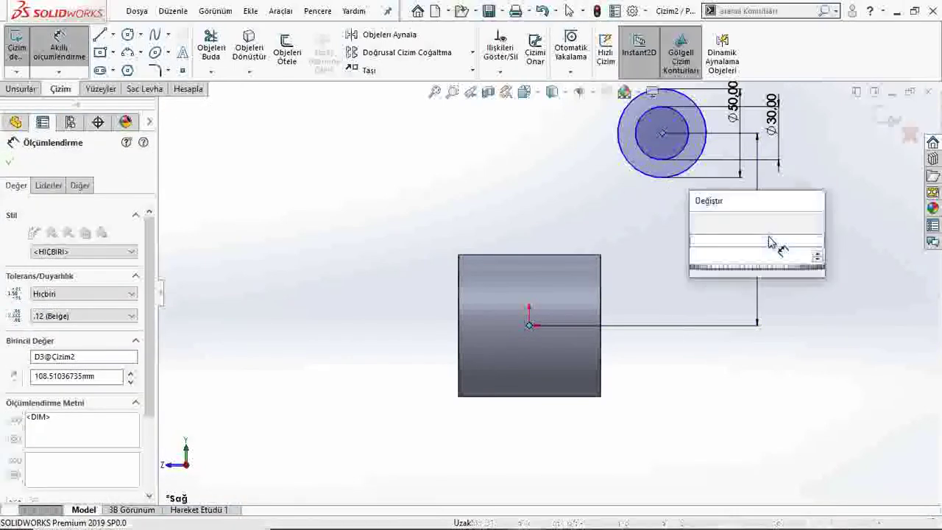
{"action": "type", "text": "100"}
{"action": "key", "text": "Return"}
{"action": "left_click", "coordinate": [714, 400]}
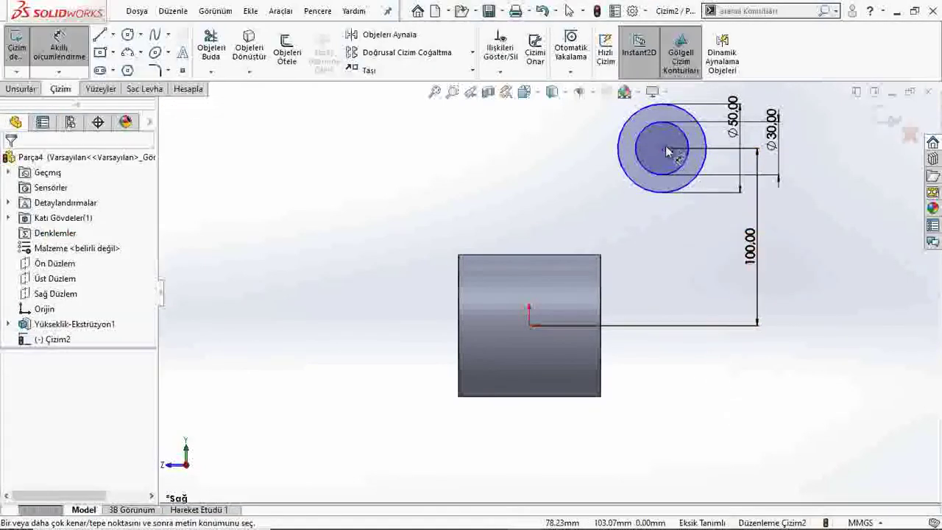
Set the circle centre 40 mm horizontally beyond the cylinder's right side
{"action": "left_click", "coordinate": [662, 149]}
{"action": "left_click", "coordinate": [600, 307]}
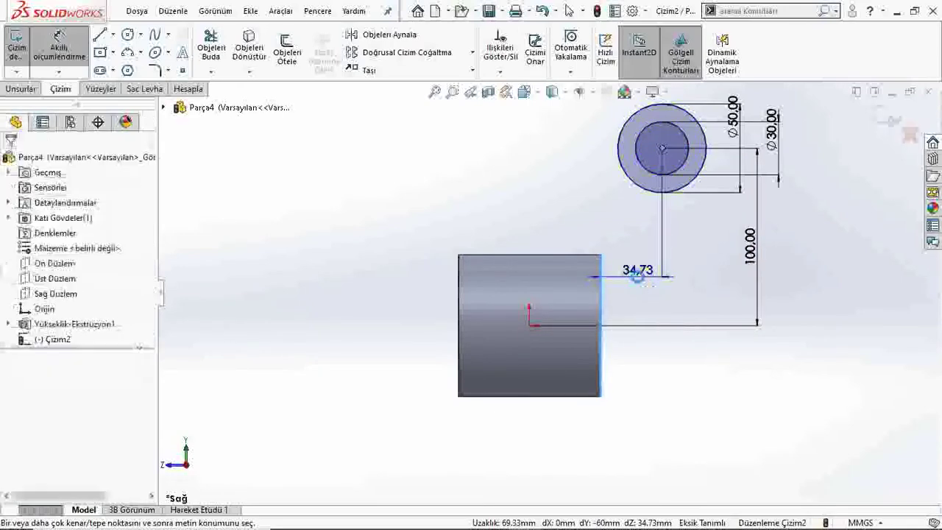
{"action": "left_click", "coordinate": [637, 274]}
{"action": "type", "text": "40"}
{"action": "key", "text": "Return"}
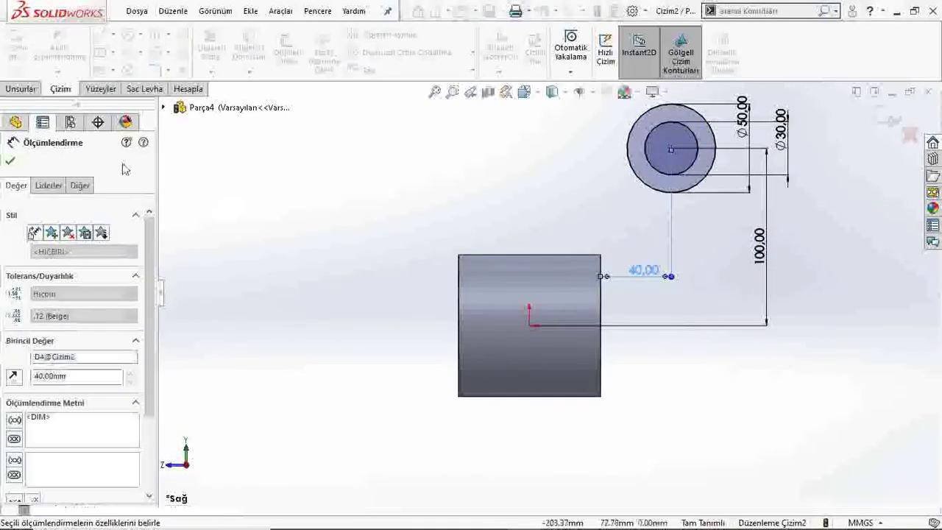
{"action": "left_click", "coordinate": [11, 161]}
Extrude the Ø50/Ø30 ring sketch Mid Plane to a 50 mm depth
{"action": "left_click", "coordinate": [20, 88]}
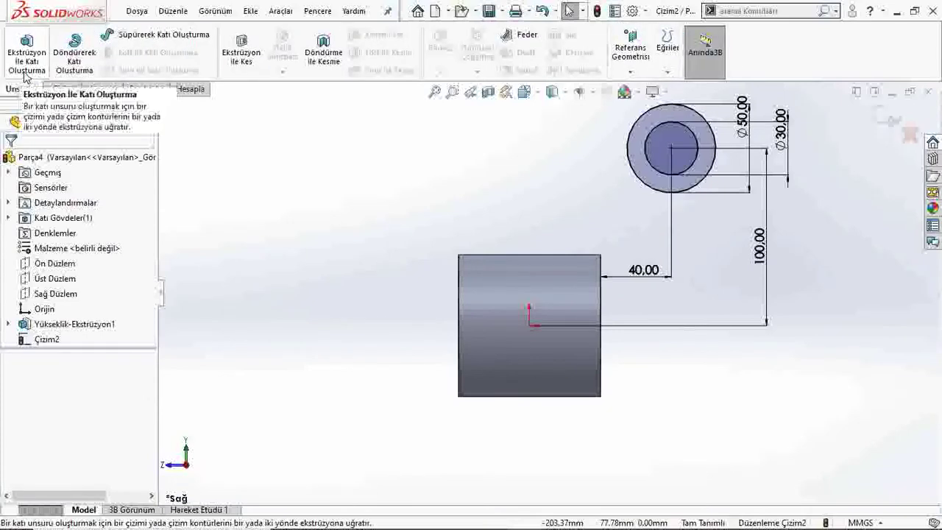
{"action": "left_click", "coordinate": [26, 52]}
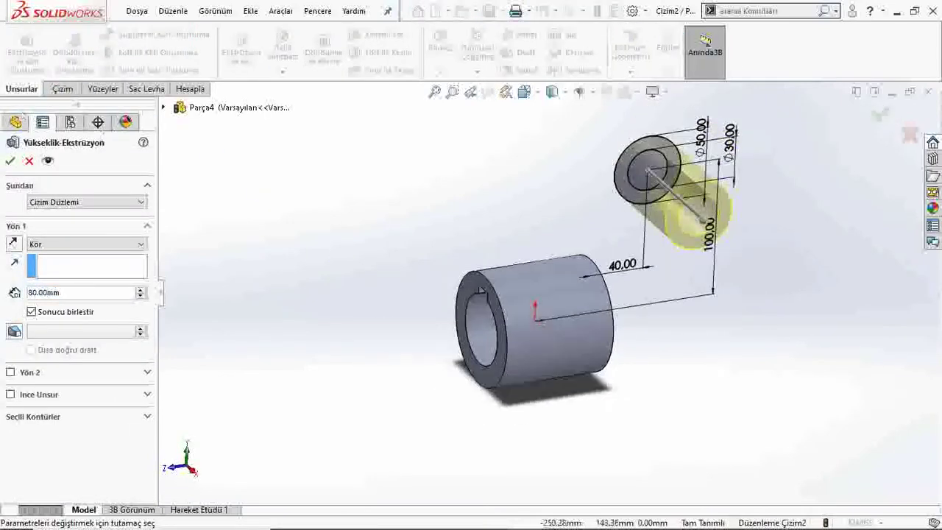
{"action": "left_click", "coordinate": [50, 244]}
{"action": "left_click", "coordinate": [55, 310]}
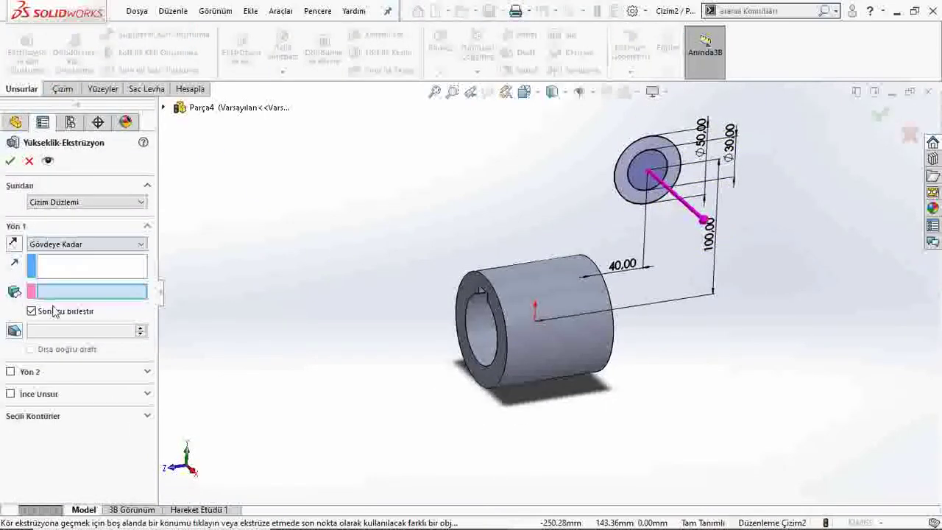
{"action": "left_click", "coordinate": [53, 244]}
{"action": "left_click", "coordinate": [51, 309]}
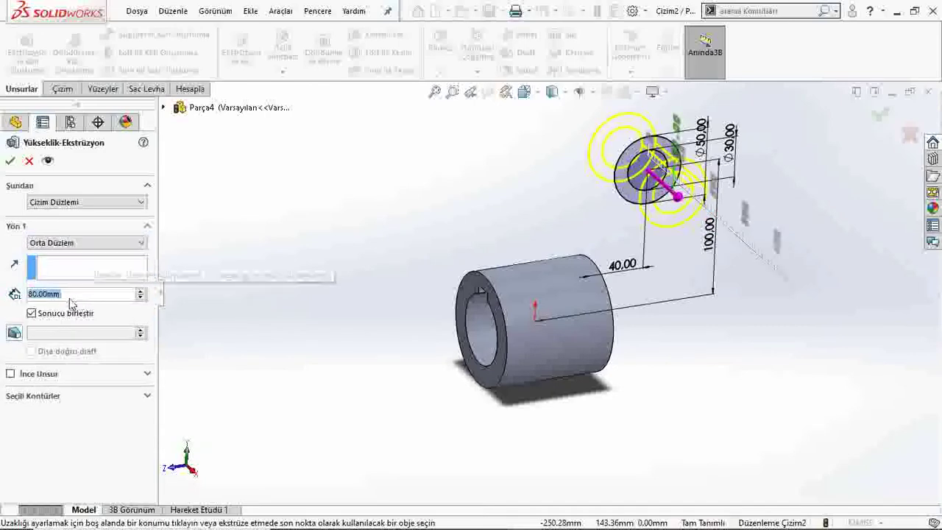
{"action": "left_click", "coordinate": [557, 515]}
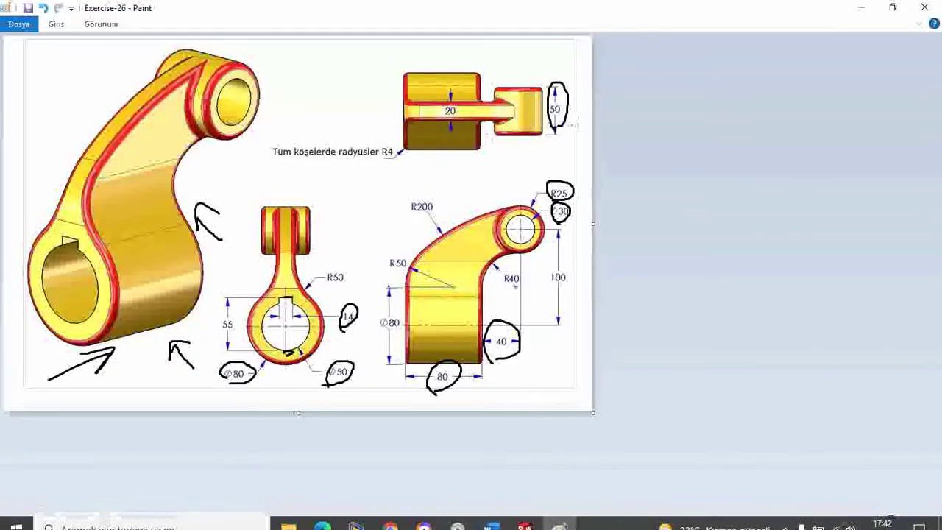
{"action": "left_click", "coordinate": [524, 519]}
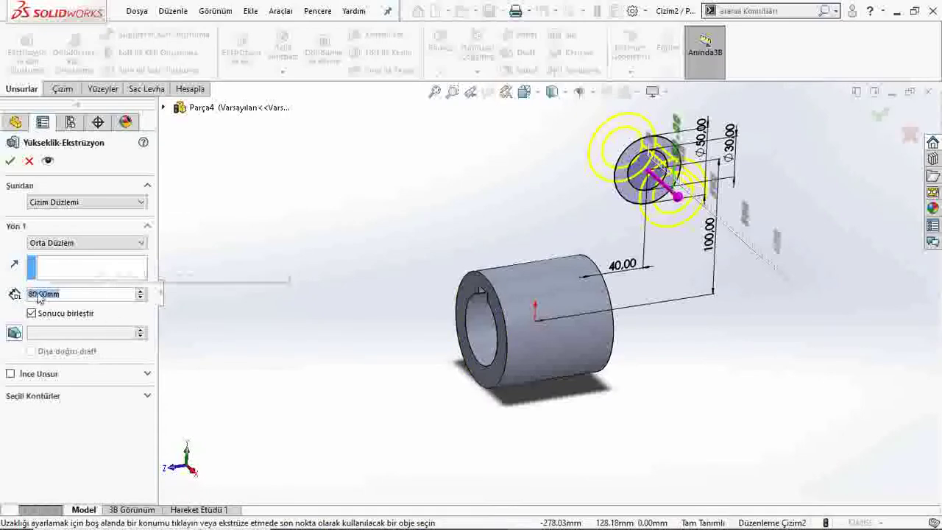
{"action": "type", "text": "50"}
{"action": "key", "text": "Return"}
{"action": "key", "text": "Return"}
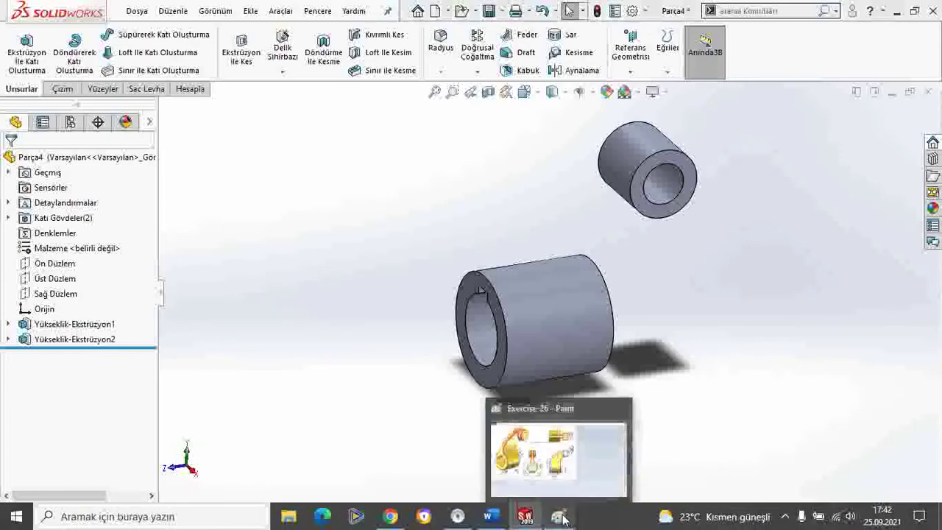
{"action": "left_click", "coordinate": [550, 515]}
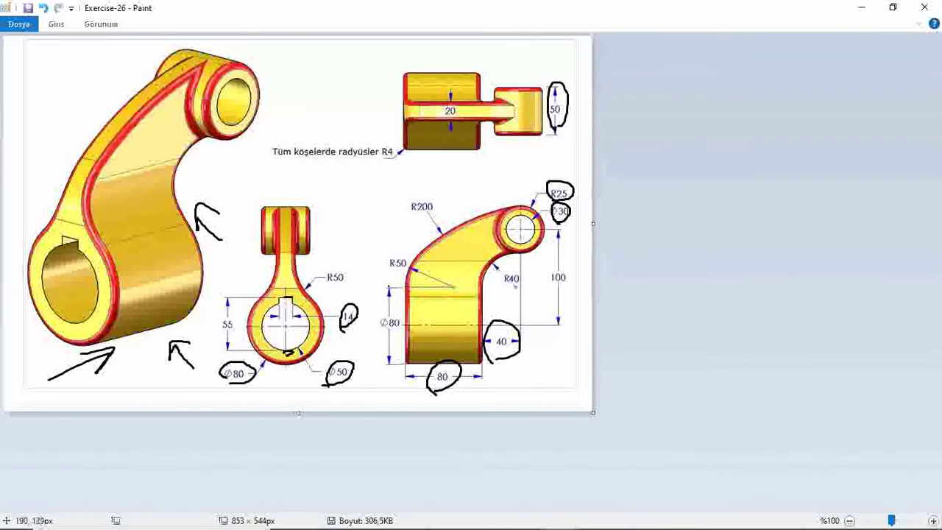
Back in SOLIDWORKS, start a new sketch on the Right Plane viewed normal to it
{"action": "left_click", "coordinate": [471, 516]}
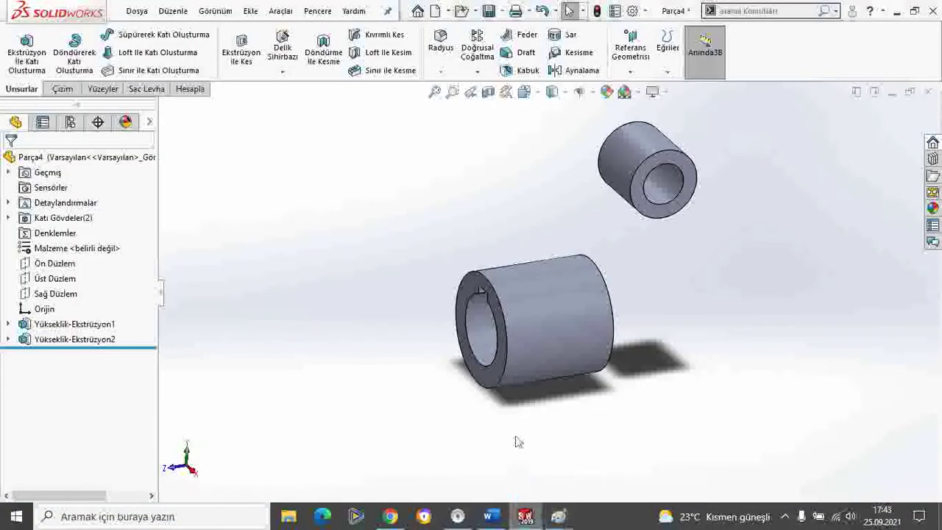
{"action": "left_click", "coordinate": [51, 293]}
{"action": "left_click", "coordinate": [73, 269]}
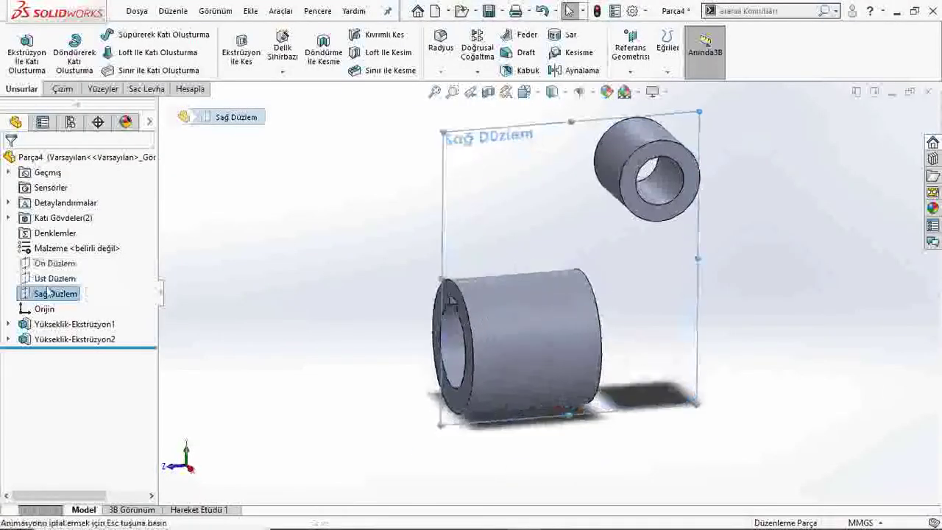
{"action": "left_click", "coordinate": [29, 271]}
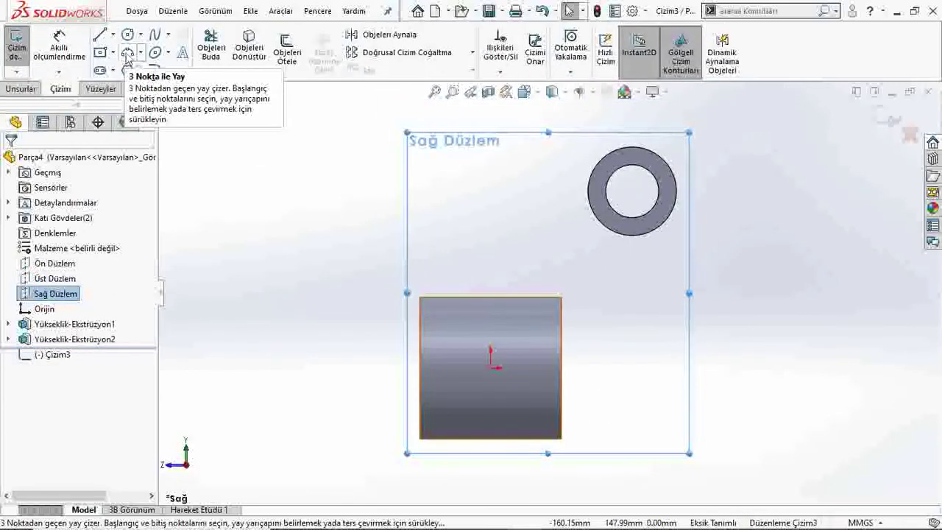
Draw a short 3-point arc from the cylinder's top-left corner, then a long arc to the ring's outer edge
{"action": "left_click", "coordinate": [127, 53]}
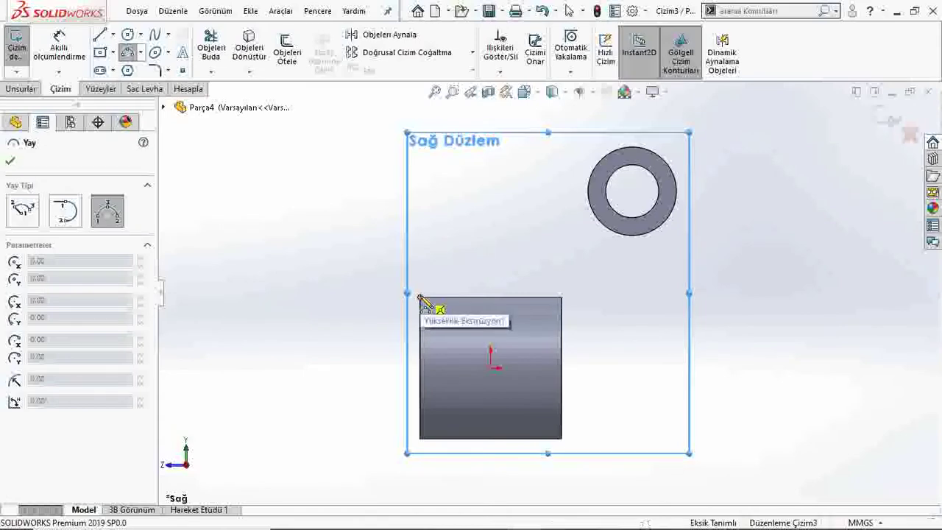
{"action": "left_click", "coordinate": [420, 296]}
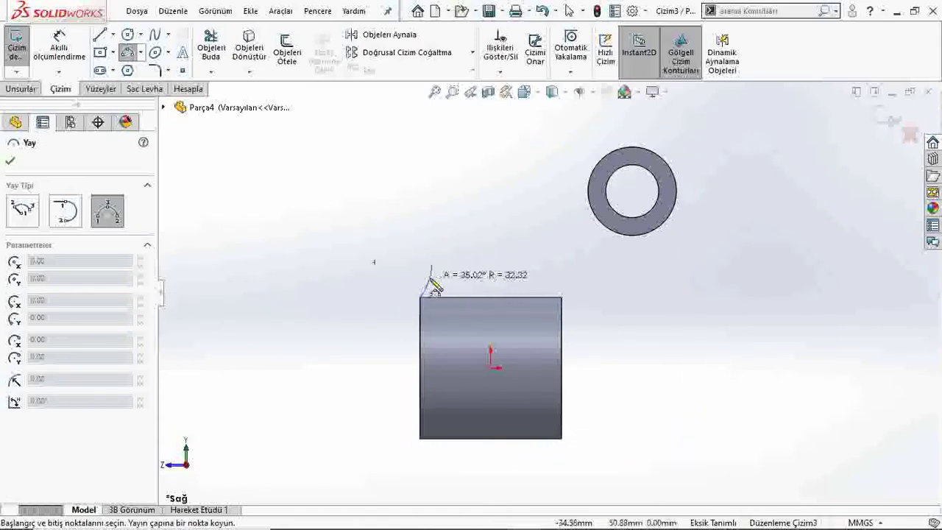
{"action": "left_click", "coordinate": [429, 285]}
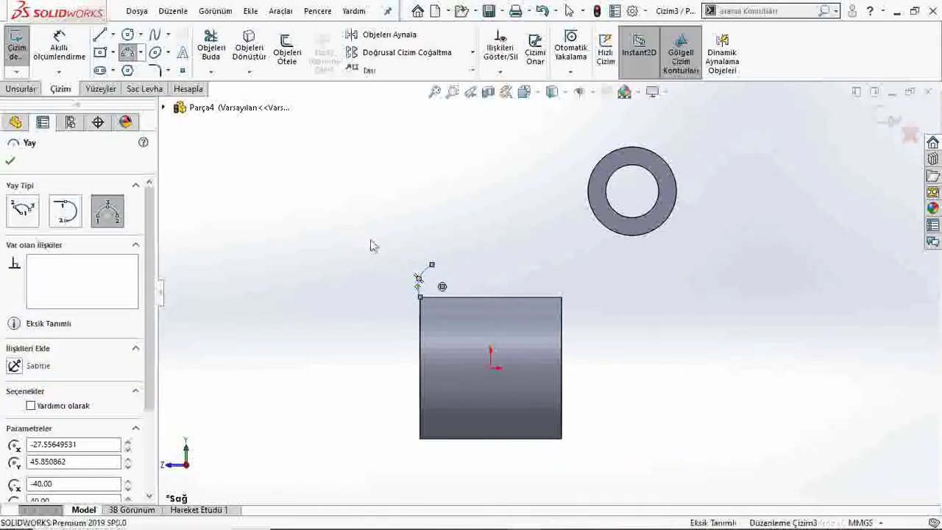
{"action": "key", "text": "Escape"}
{"action": "left_click", "coordinate": [127, 53]}
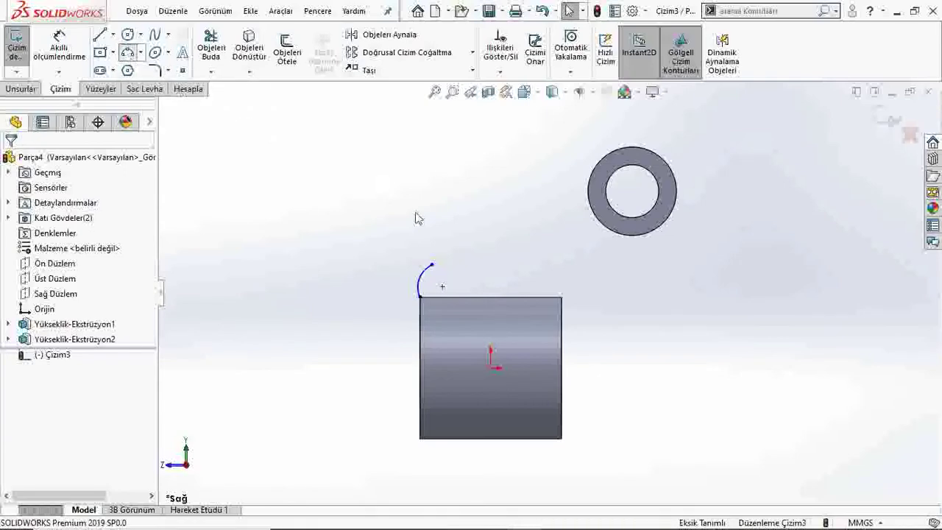
{"action": "left_click", "coordinate": [432, 263]}
{"action": "left_click", "coordinate": [599, 164]}
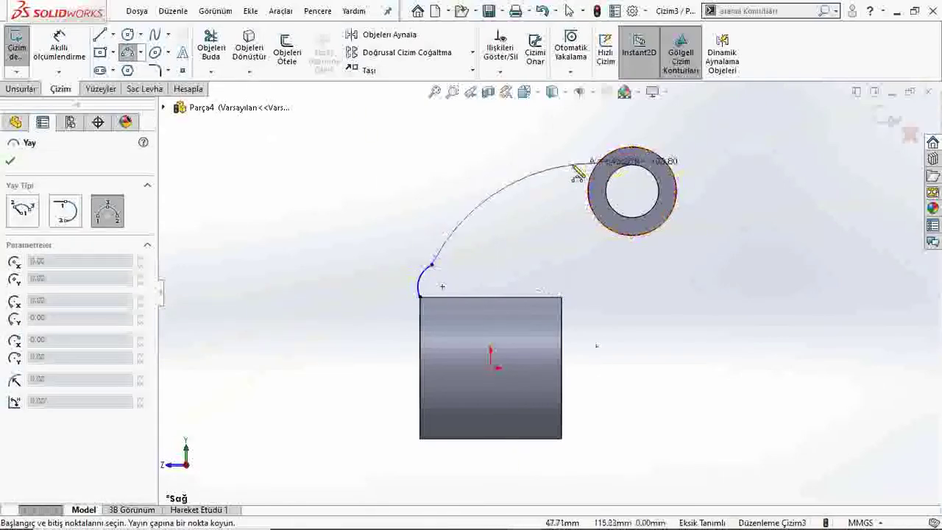
{"action": "left_click", "coordinate": [521, 210]}
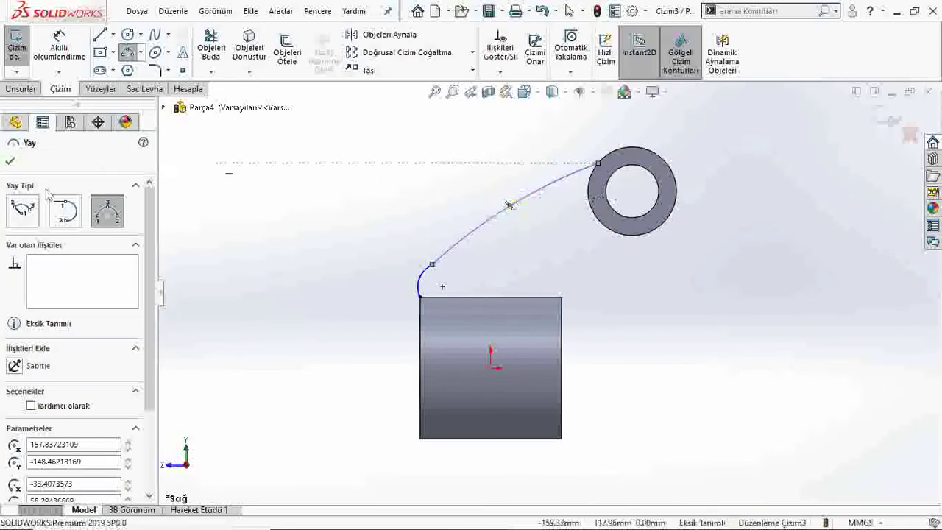
{"action": "left_click", "coordinate": [11, 161]}
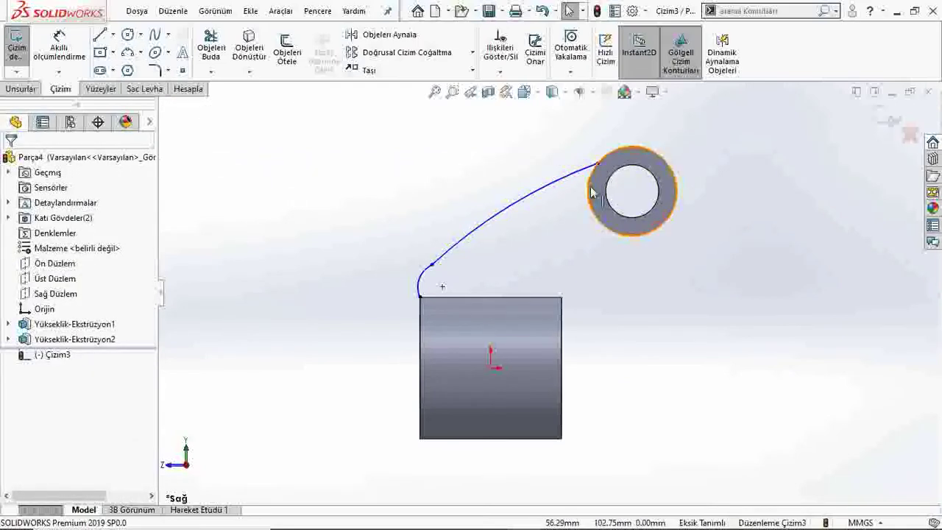
{"action": "left_click", "coordinate": [249, 48]}
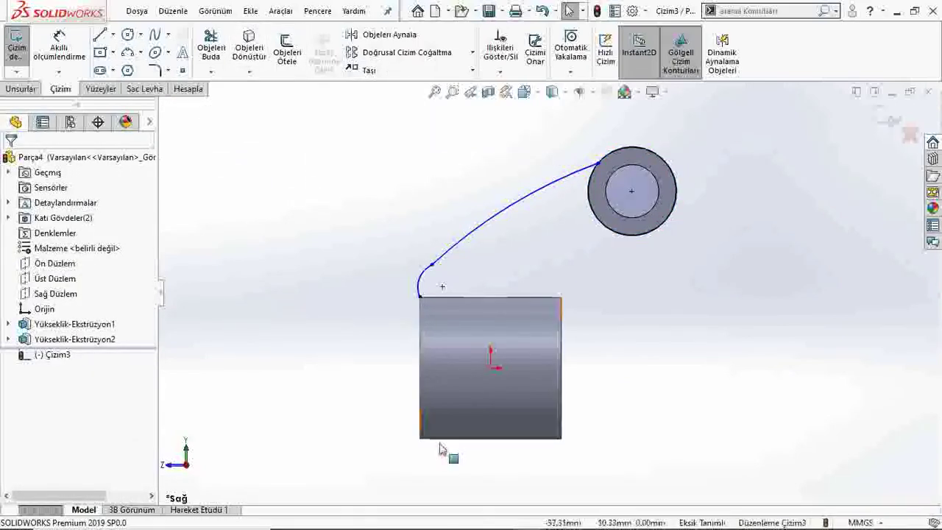
Dimension the lower arc to R50 and the upper arc to R200
{"action": "left_click", "coordinate": [548, 519]}
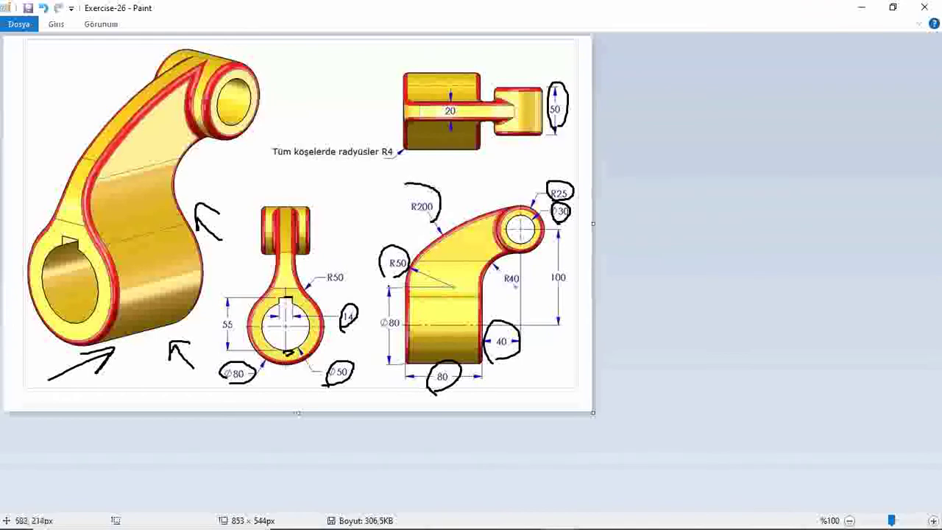
{"action": "mouse_move", "coordinate": [524, 525]}
{"action": "left_click", "coordinate": [556, 519]}
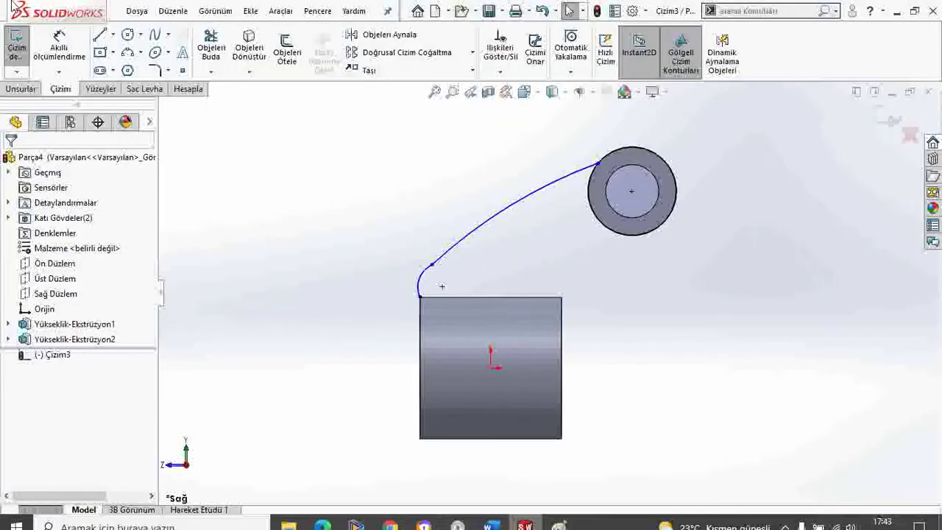
{"action": "left_click", "coordinate": [66, 51]}
{"action": "left_click", "coordinate": [424, 281]}
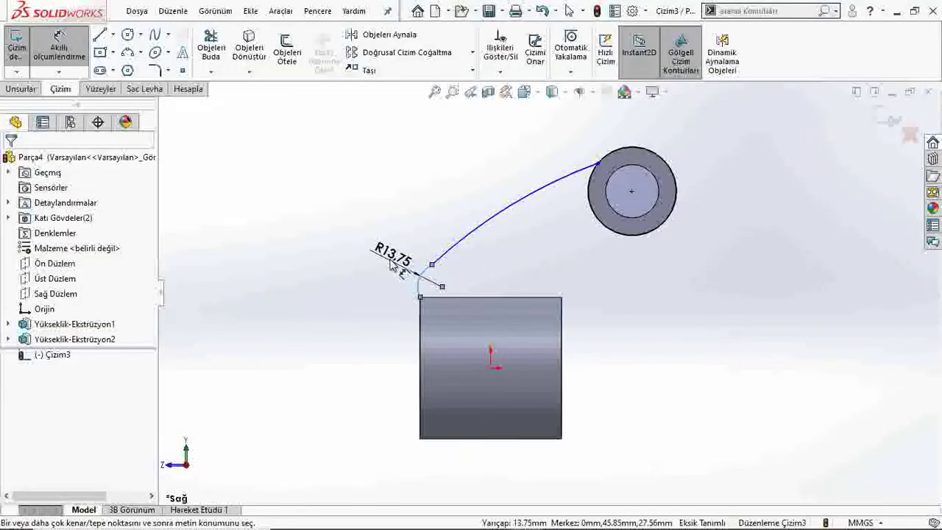
{"action": "left_click", "coordinate": [391, 265]}
{"action": "type", "text": "50"}
{"action": "key", "text": "Return"}
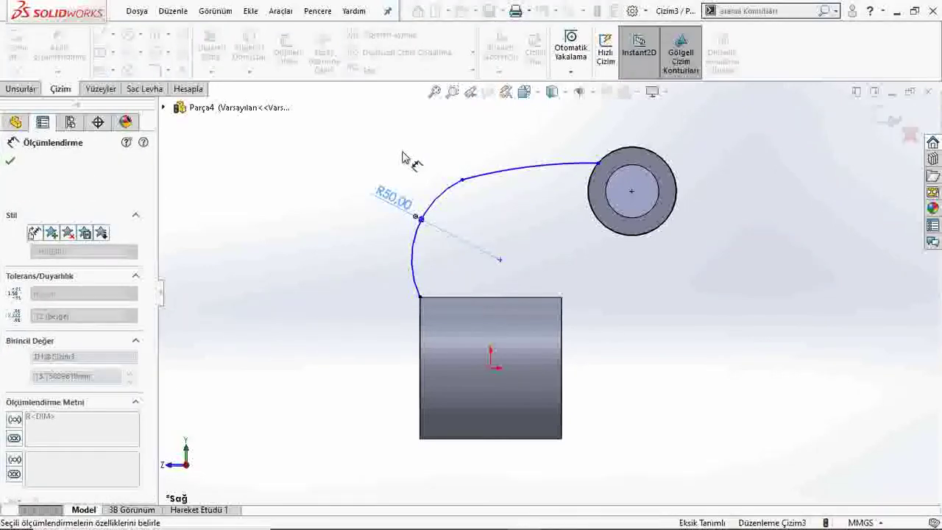
{"action": "left_click", "coordinate": [498, 184]}
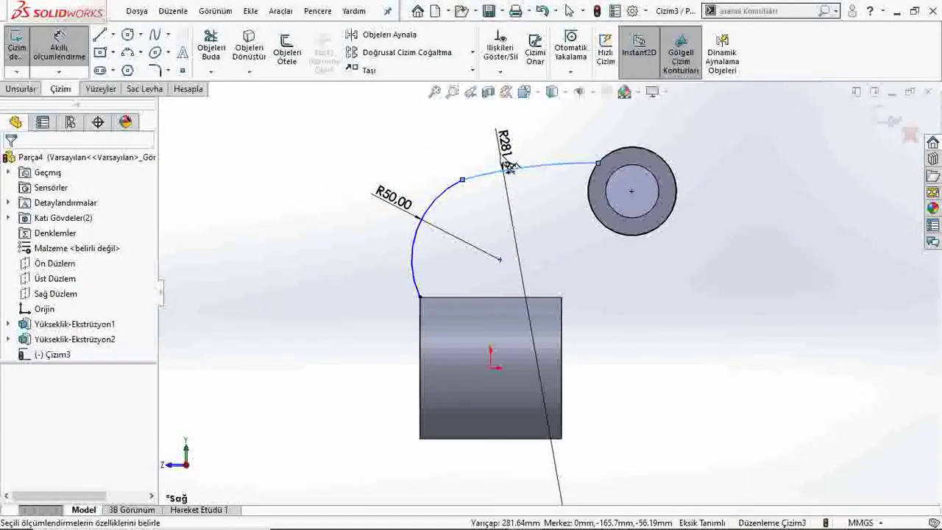
{"action": "left_click", "coordinate": [501, 159]}
{"action": "type", "text": "200"}
{"action": "key", "text": "Return"}
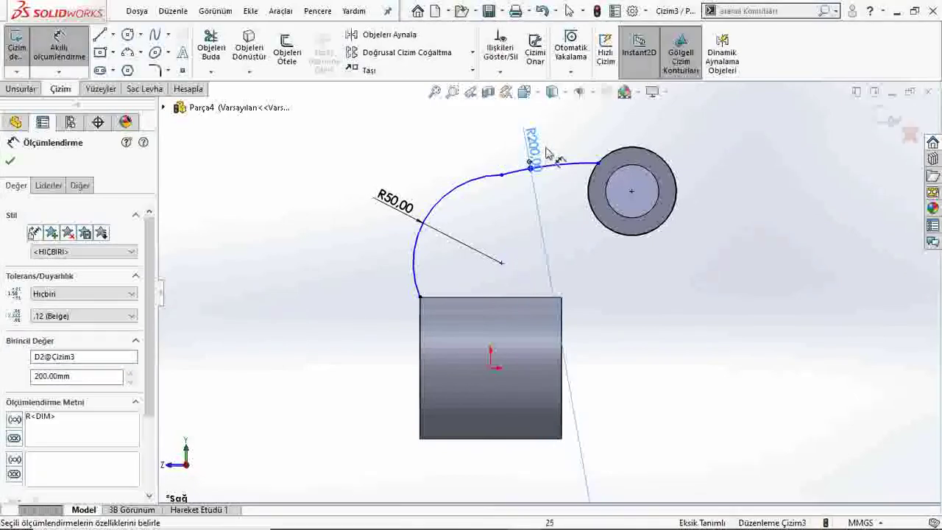
{"action": "key", "text": "Escape"}
{"action": "key", "text": "Escape"}
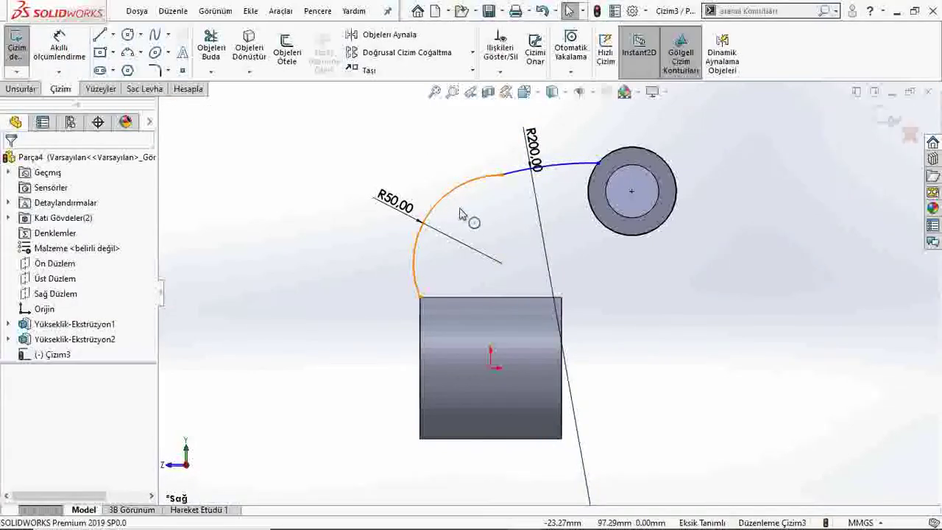
Make the two arcs tangent, and the upper arc tangent to the ring's outer edge
{"action": "left_click", "coordinate": [460, 213]}
{"action": "left_click", "coordinate": [541, 166], "text": "ctrl"}
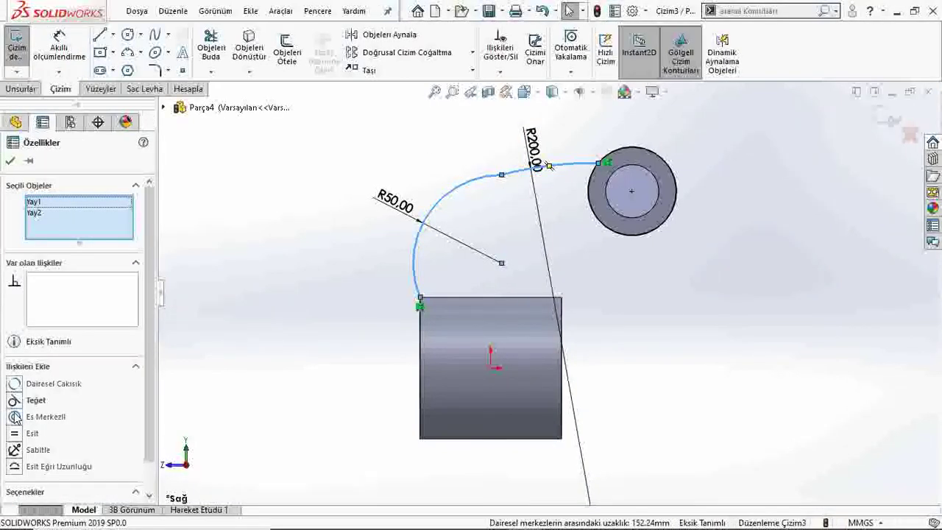
{"action": "left_click", "coordinate": [14, 401]}
{"action": "left_click", "coordinate": [10, 160]}
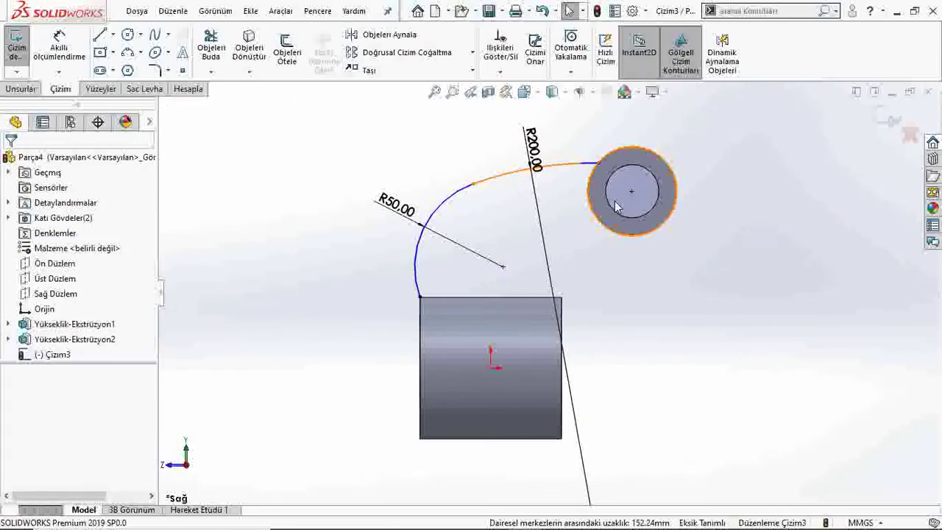
{"action": "left_click", "coordinate": [523, 174]}
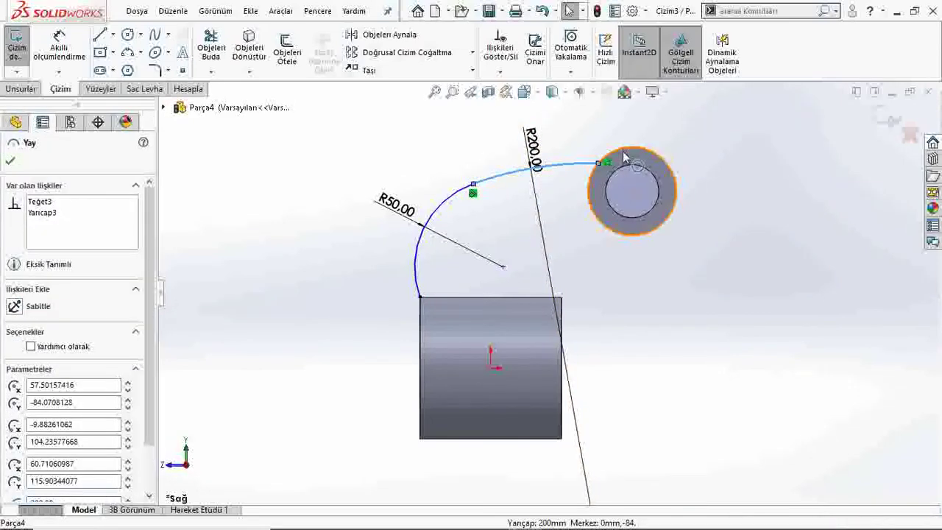
{"action": "left_click", "coordinate": [614, 152]}
{"action": "left_click", "coordinate": [14, 400]}
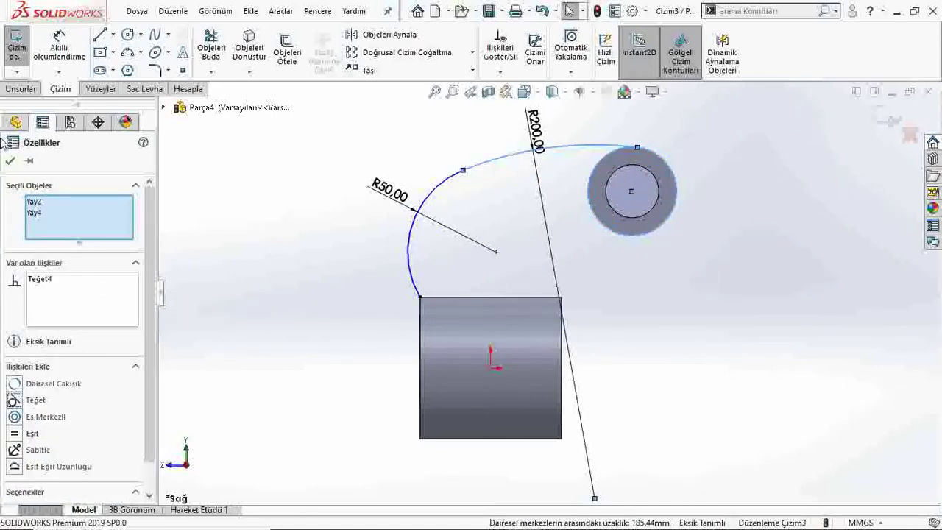
{"action": "left_click", "coordinate": [13, 158]}
Dimension the R50 arc's centre 80 mm above the hub block's lower corner
{"action": "left_click", "coordinate": [559, 518]}
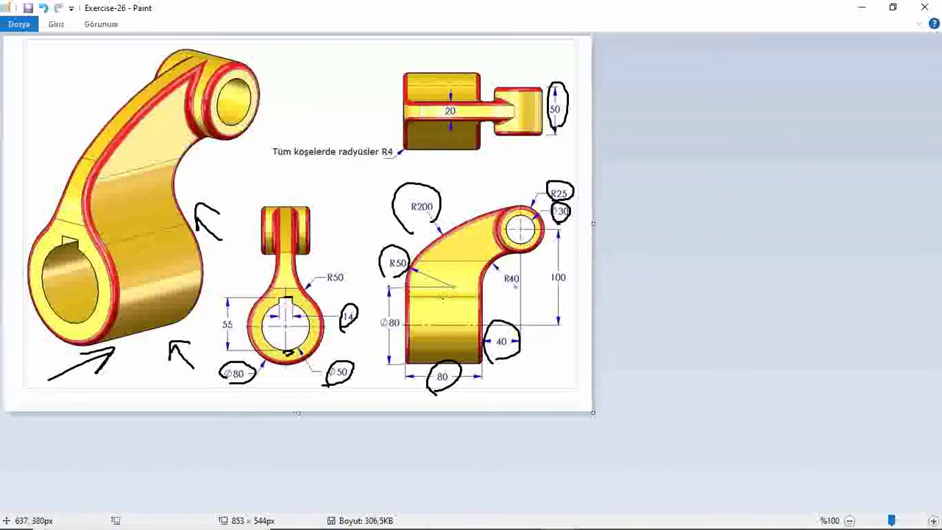
{"action": "mouse_move", "coordinate": [525, 515]}
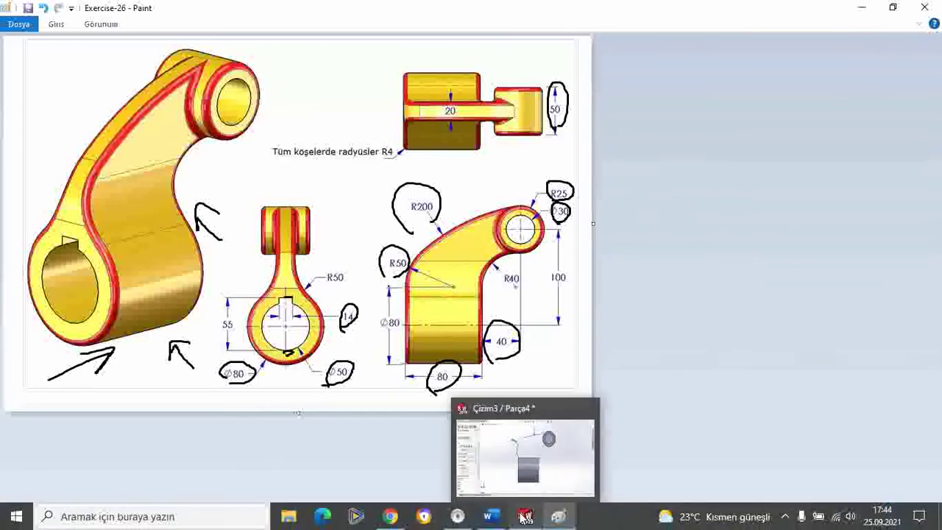
{"action": "left_click", "coordinate": [525, 441]}
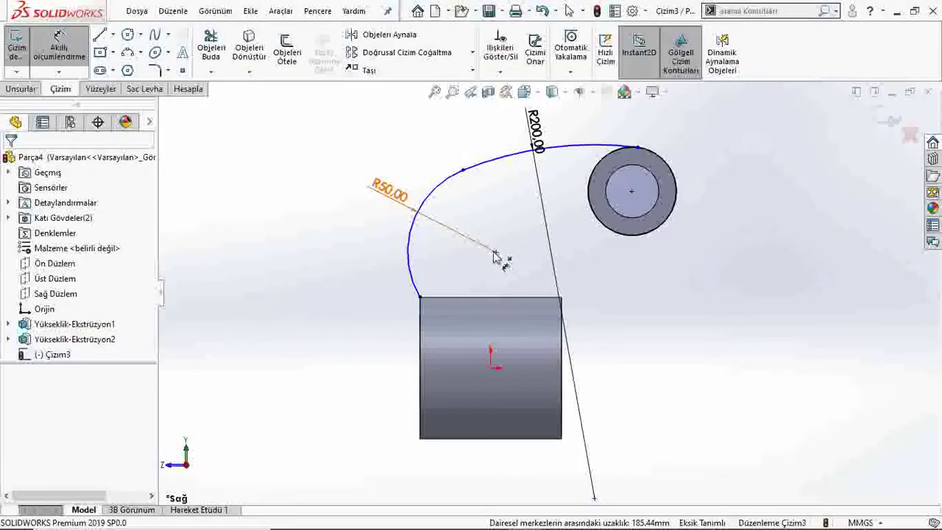
{"action": "left_click", "coordinate": [495, 253]}
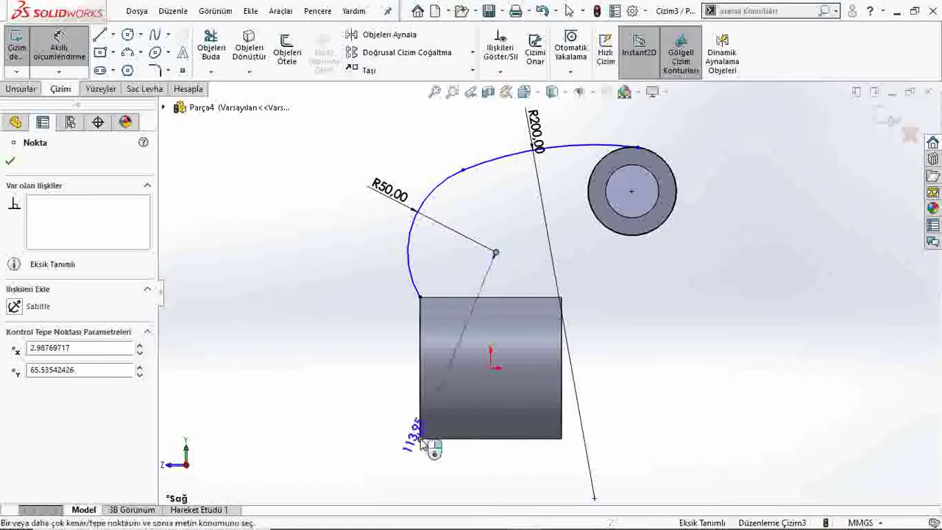
{"action": "left_click", "coordinate": [420, 439]}
{"action": "left_click", "coordinate": [378, 398]}
{"action": "type", "text": "80"}
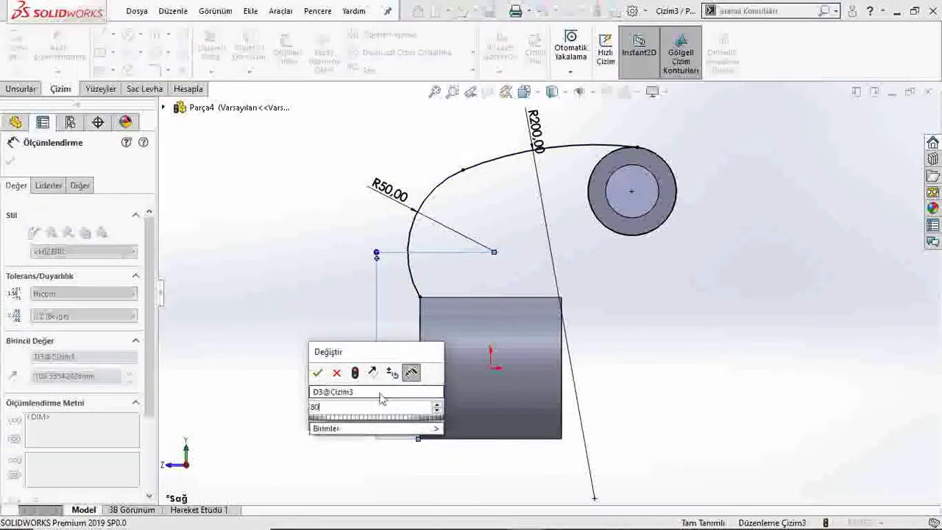
{"action": "key", "text": "Return"}
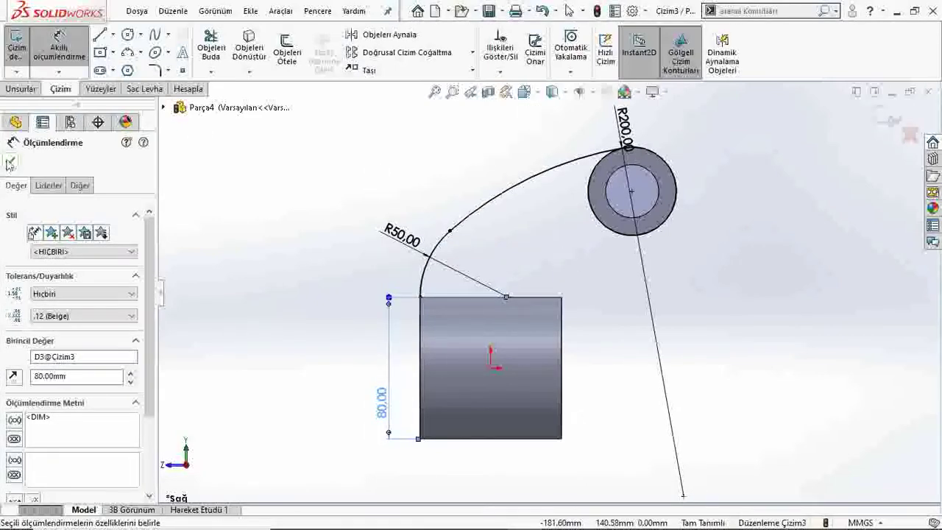
{"action": "left_click", "coordinate": [10, 163]}
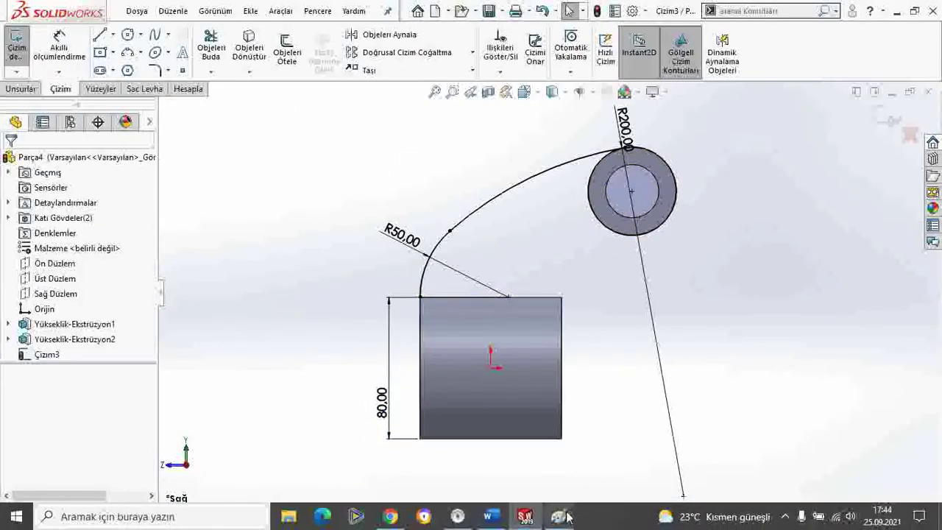
{"action": "left_click", "coordinate": [563, 517]}
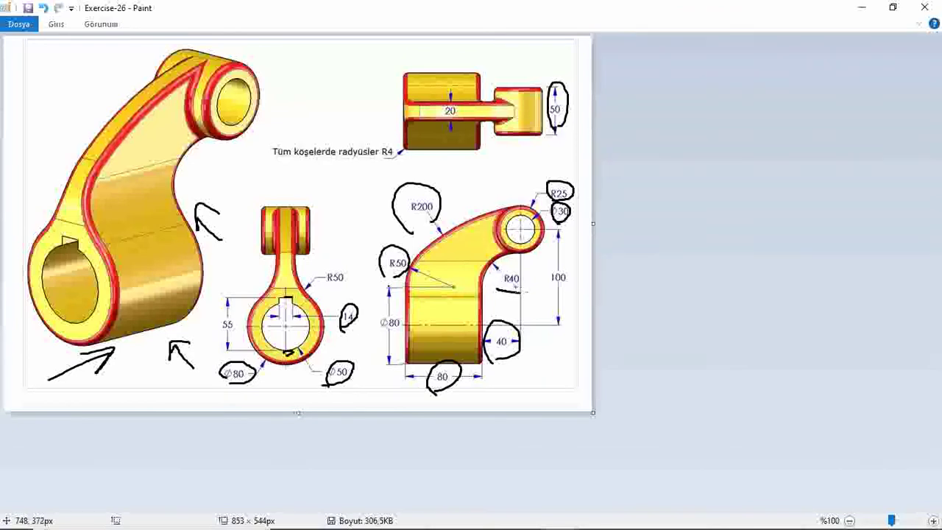
{"action": "left_click", "coordinate": [524, 515]}
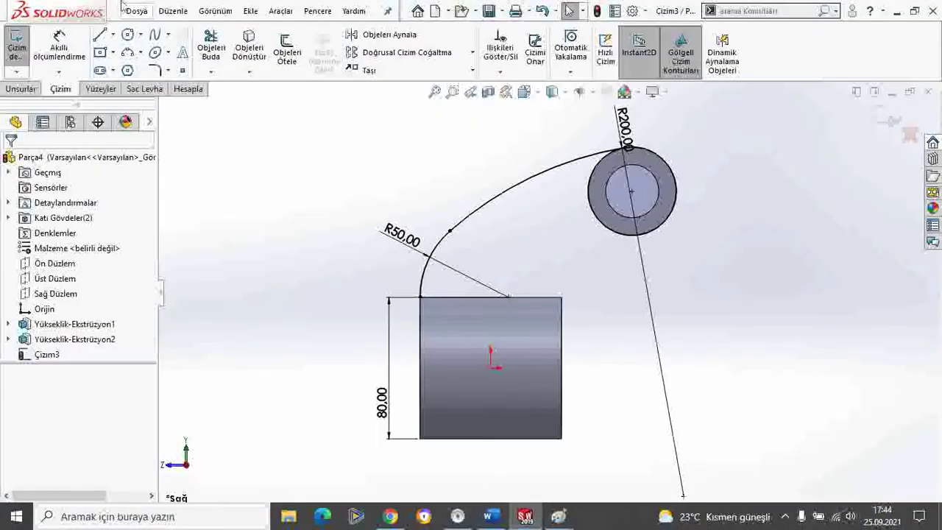
Draw a line along the block top and a 3-point arc up to the small hub circle
{"action": "left_click", "coordinate": [99, 34]}
{"action": "left_click", "coordinate": [509, 296]}
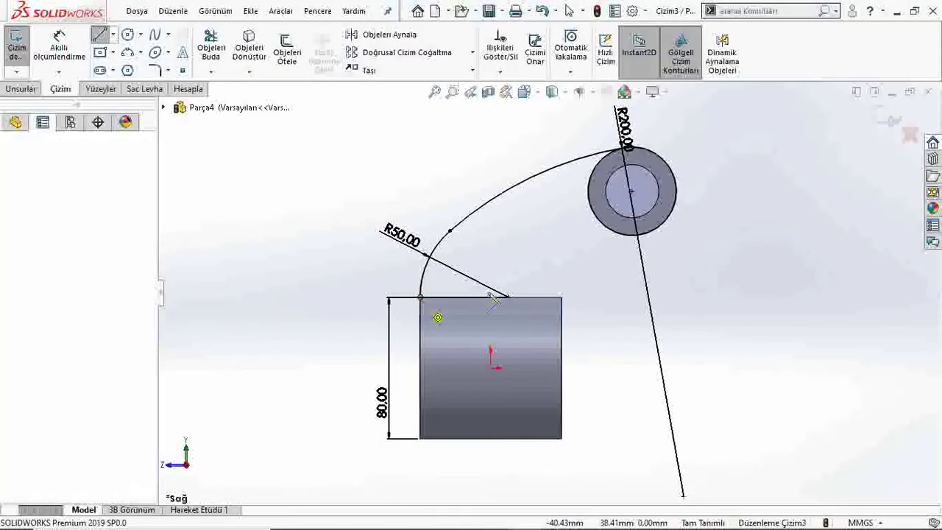
{"action": "left_click", "coordinate": [562, 297]}
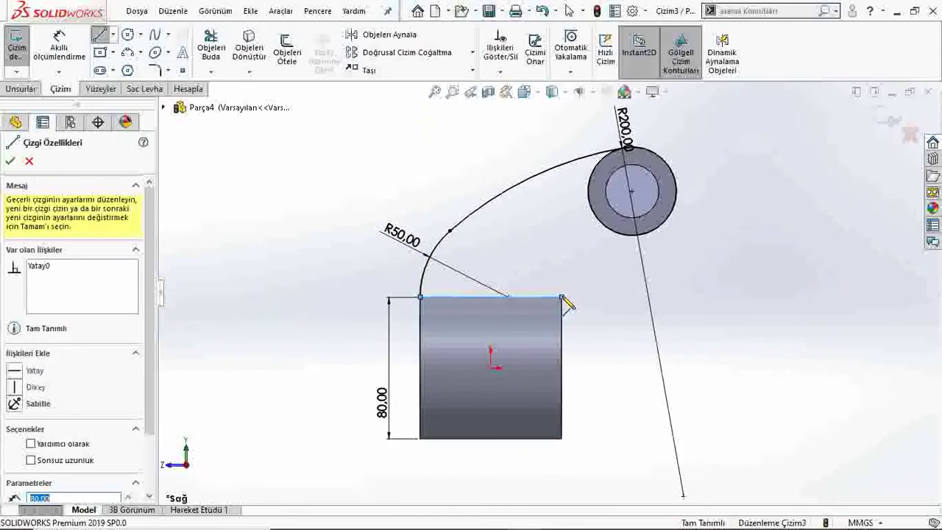
{"action": "left_click", "coordinate": [127, 53]}
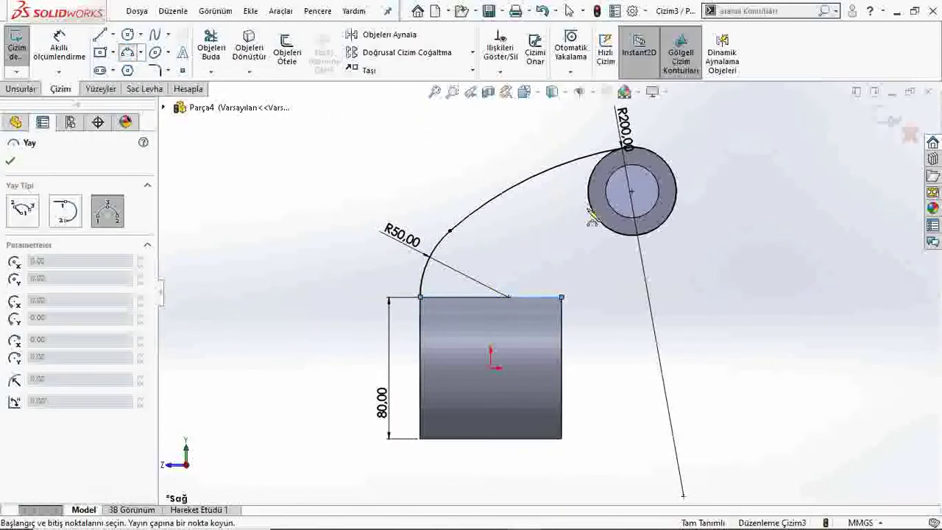
{"action": "left_click", "coordinate": [562, 297]}
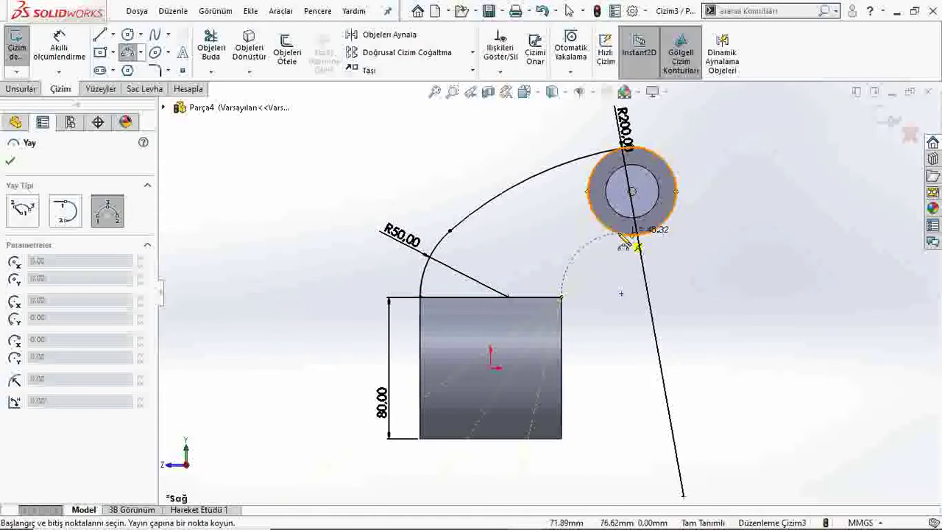
{"action": "left_click", "coordinate": [588, 252]}
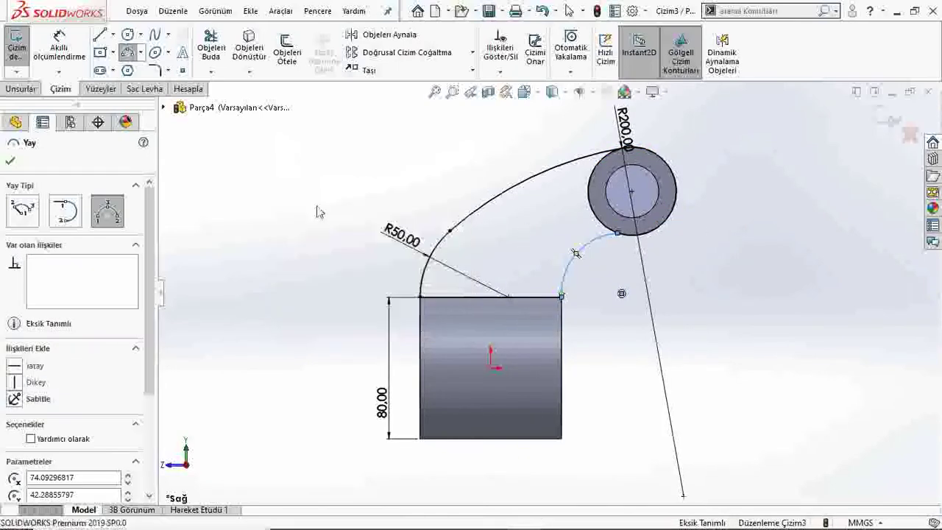
{"action": "key", "text": "Escape"}
Give the new arc an R40 radius and make it tangent to the small hub circle
{"action": "left_click", "coordinate": [59, 48]}
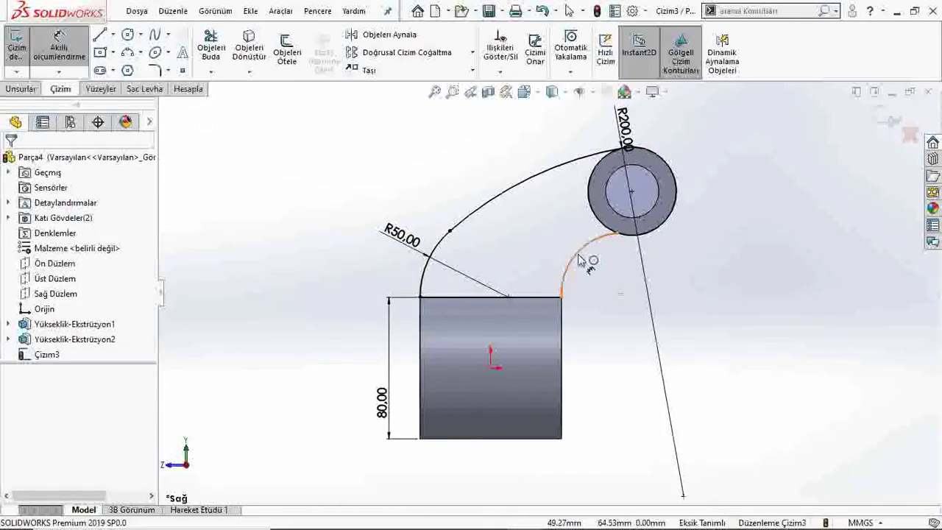
{"action": "left_click", "coordinate": [579, 259]}
{"action": "left_click", "coordinate": [557, 240]}
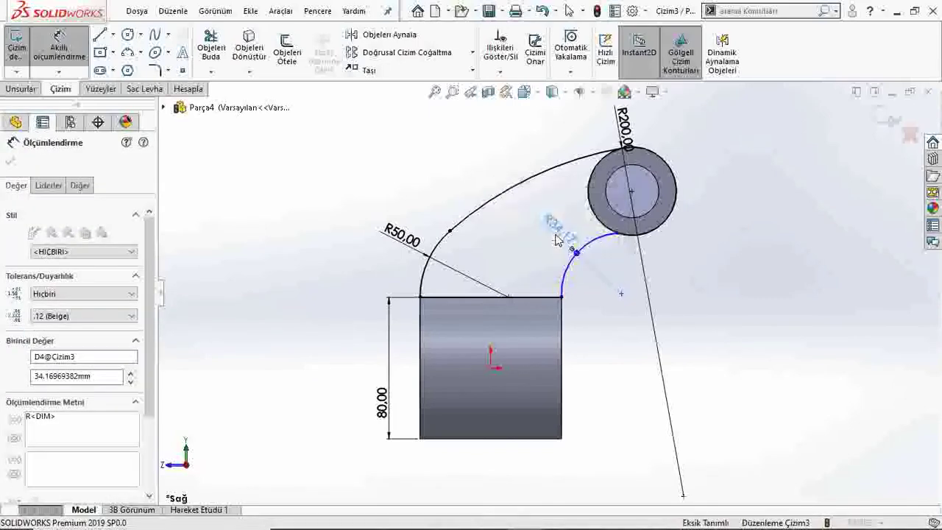
{"action": "type", "text": "40"}
{"action": "key", "text": "Return"}
{"action": "left_click", "coordinate": [10, 163]}
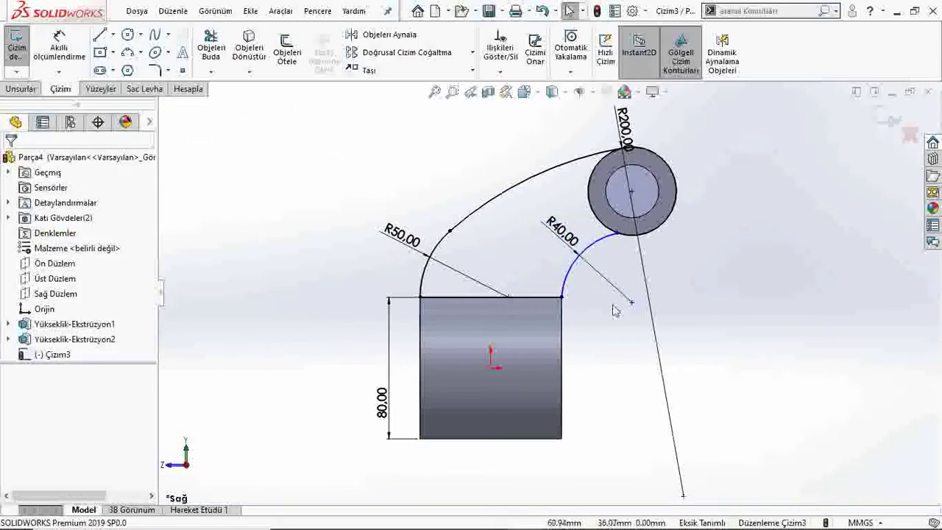
{"action": "left_click", "coordinate": [597, 250]}
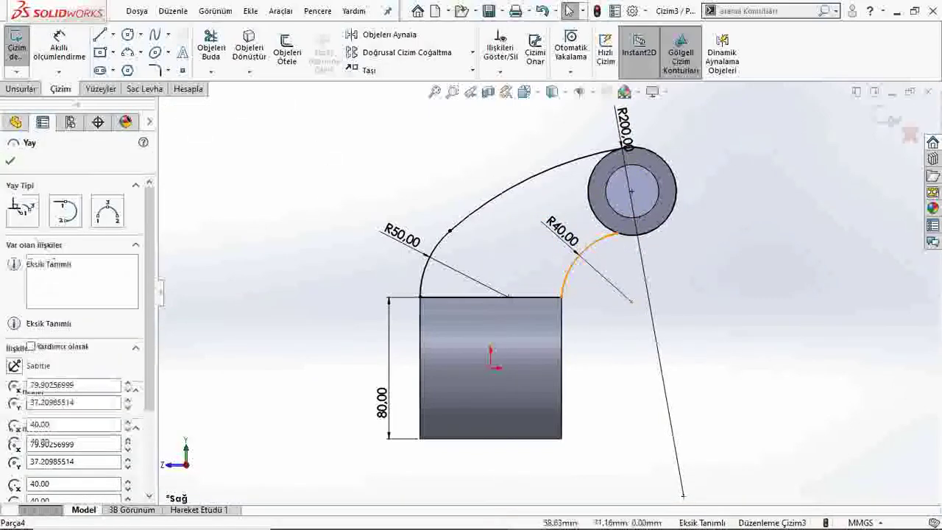
{"action": "left_click", "coordinate": [610, 231], "text": "ctrl"}
{"action": "left_click", "coordinate": [16, 400]}
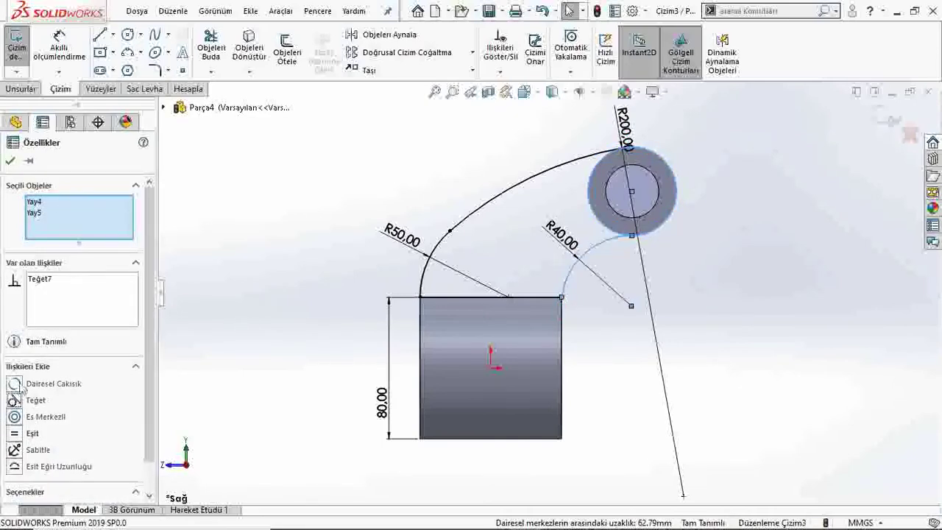
{"action": "left_click", "coordinate": [11, 160]}
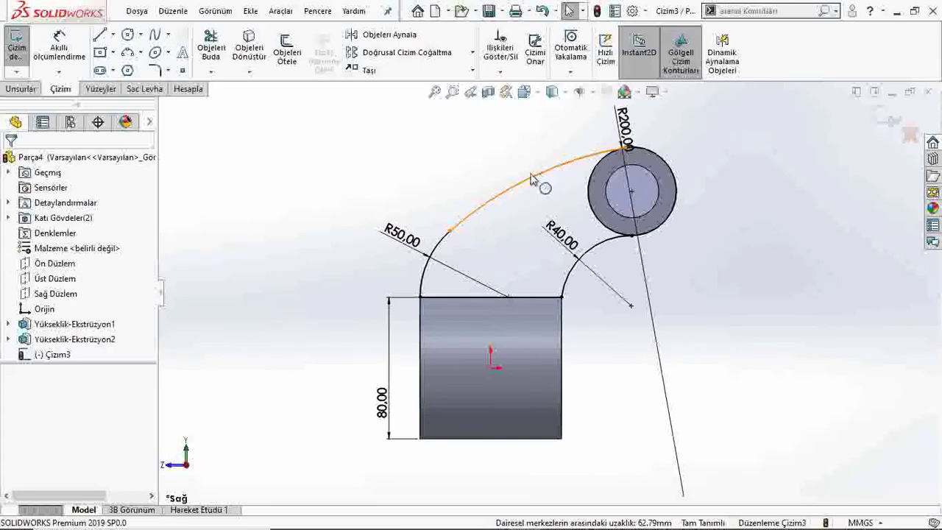
Return to the Right view and trim the overlapping segment to close the profile
{"action": "middle_click_drag", "start_coordinate": [432, 171], "coordinate": [430, 193]}
{"action": "key", "text": "space"}
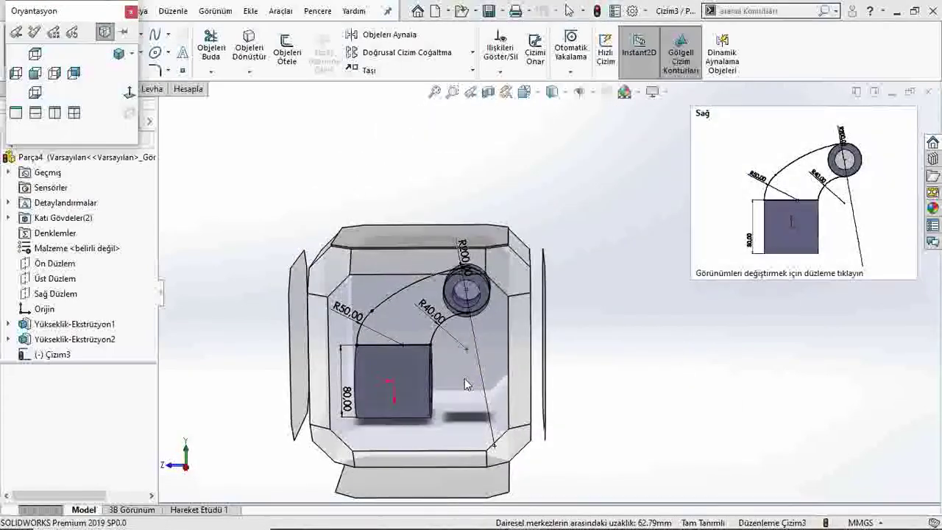
{"action": "left_click", "coordinate": [105, 32]}
{"action": "left_click", "coordinate": [214, 63]}
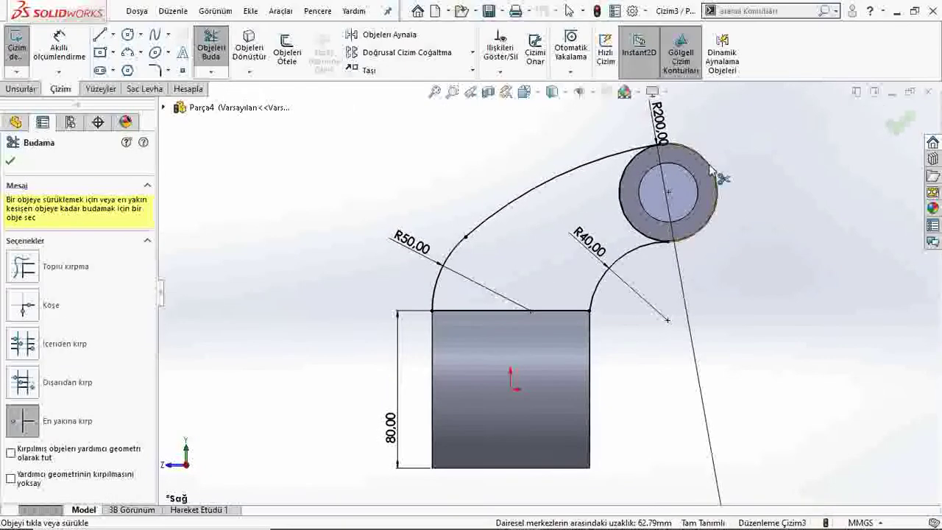
{"action": "left_click", "coordinate": [710, 170]}
{"action": "left_click", "coordinate": [11, 160]}
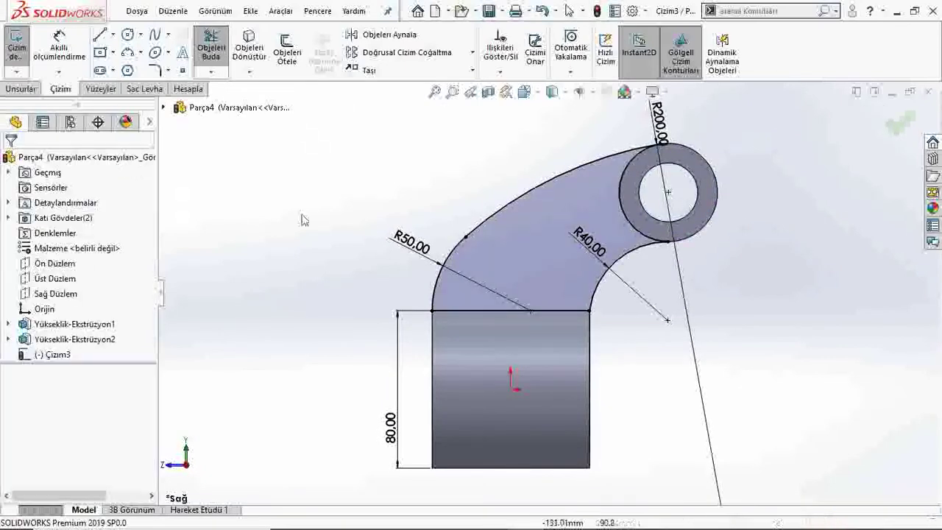
{"action": "key", "text": "ctrl+7"}
Extrude the closed arm profile Mid Plane at 50 mm depth
{"action": "left_click", "coordinate": [16, 89]}
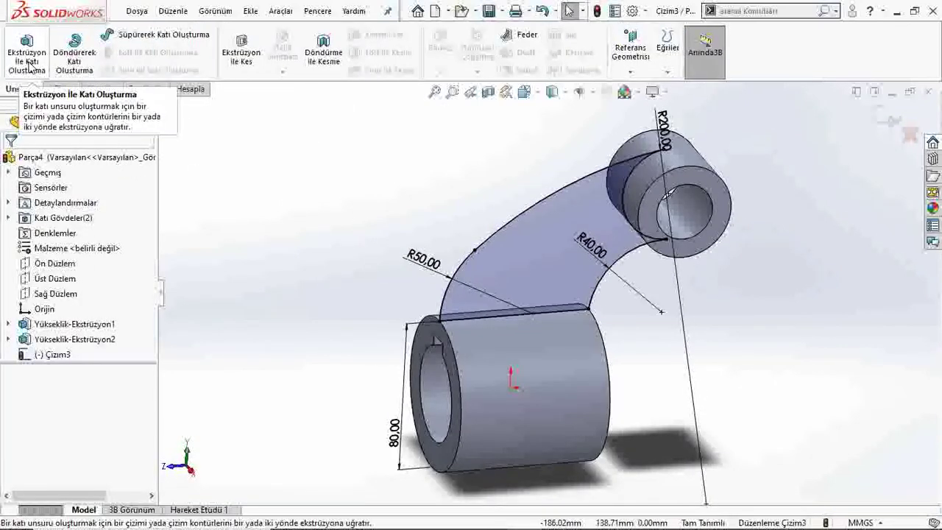
{"action": "left_click", "coordinate": [26, 52]}
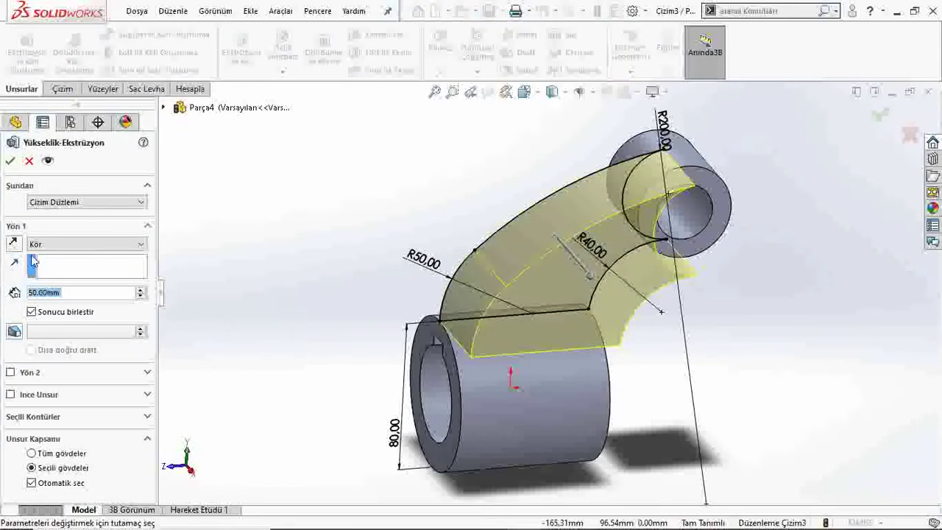
{"action": "left_click", "coordinate": [73, 244]}
{"action": "left_click", "coordinate": [59, 308]}
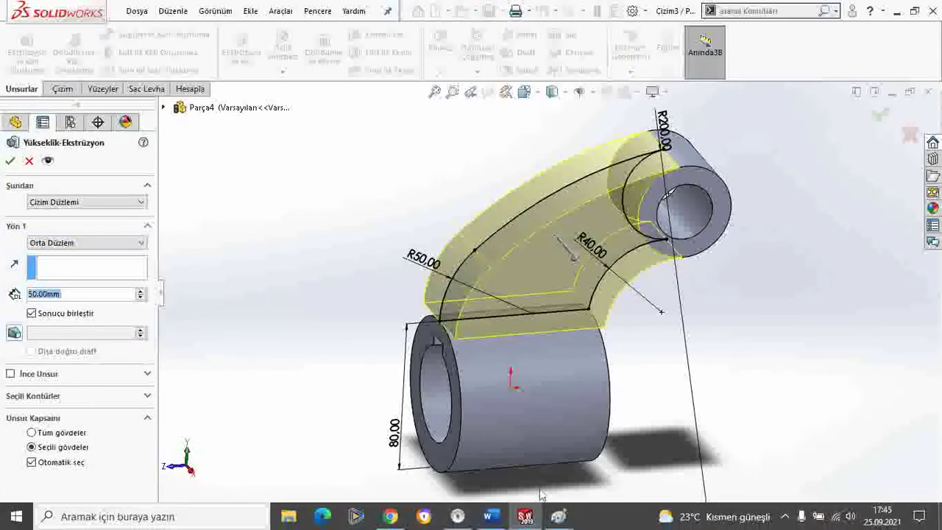
{"action": "left_click", "coordinate": [558, 515]}
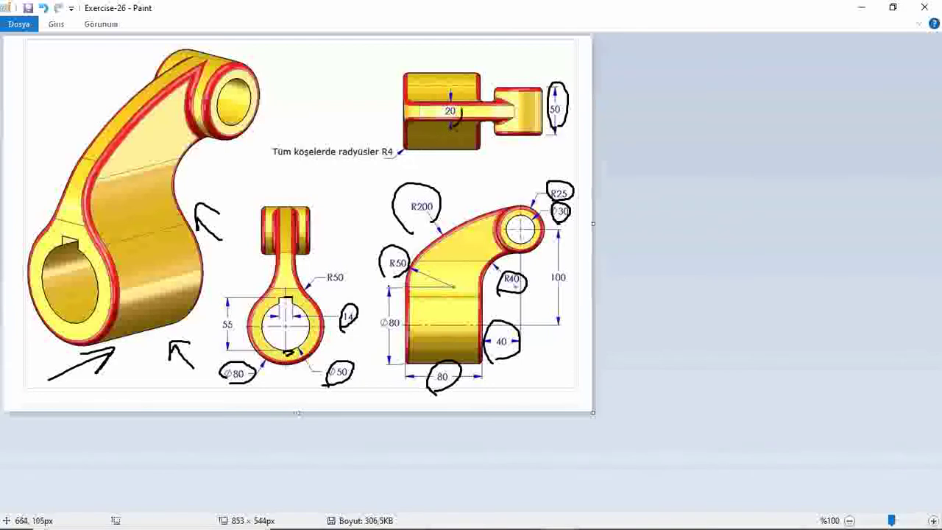
{"action": "left_click", "coordinate": [528, 518]}
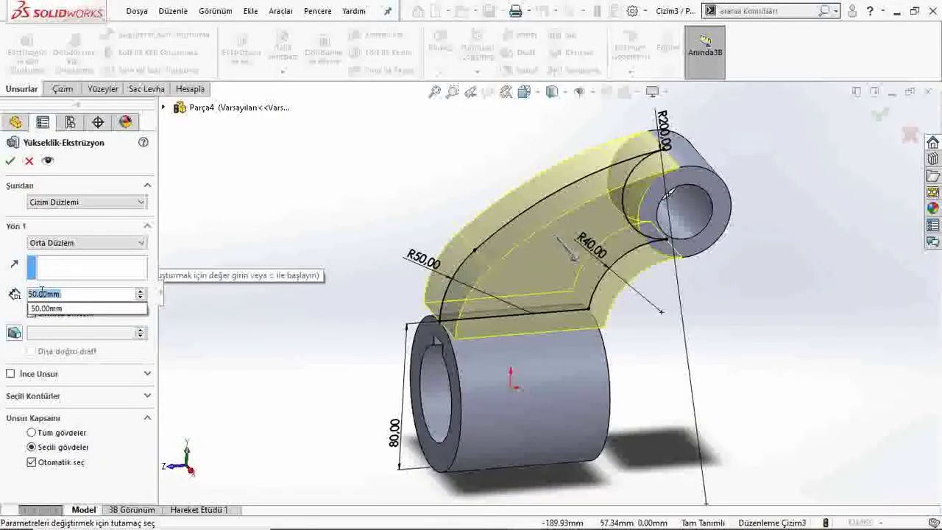
{"action": "key", "text": "Return"}
{"action": "key", "text": "Return"}
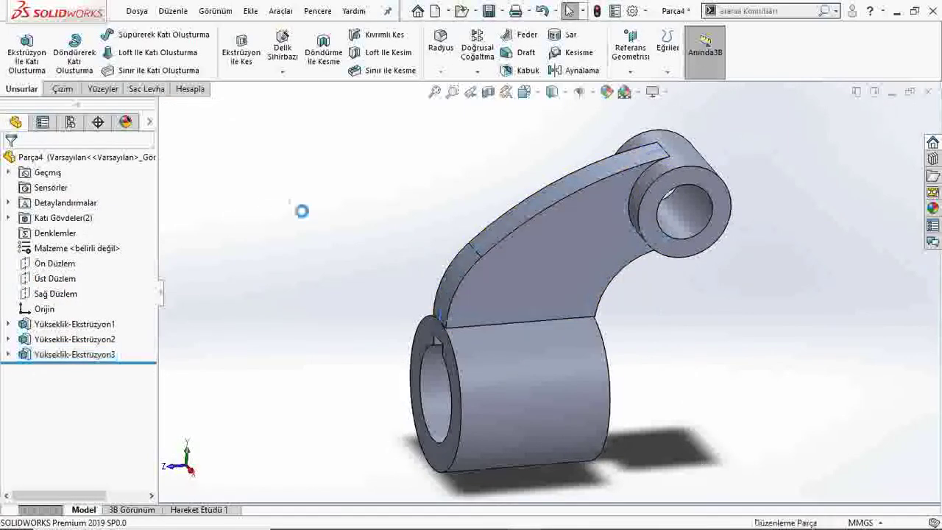
Inspect the finished part from several angles, then undo the arm extrusion
{"action": "mouse_move", "coordinate": [300, 211]}
{"action": "middle_mouse_down"}
{"action": "mouse_move", "coordinate": [411, 270]}
{"action": "mouse_move", "coordinate": [422, 258]}
{"action": "mouse_move", "coordinate": [402, 303]}
{"action": "middle_mouse_up"}
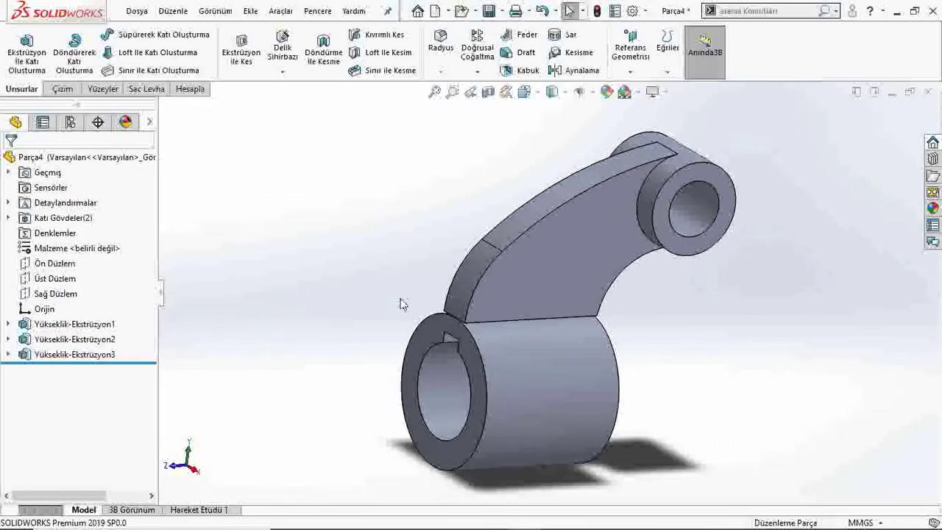
{"action": "scroll", "coordinate": [488, 329], "scroll_direction": "down", "scroll_amount": 3}
{"action": "scroll", "coordinate": [488, 338], "scroll_direction": "down", "scroll_amount": 3}
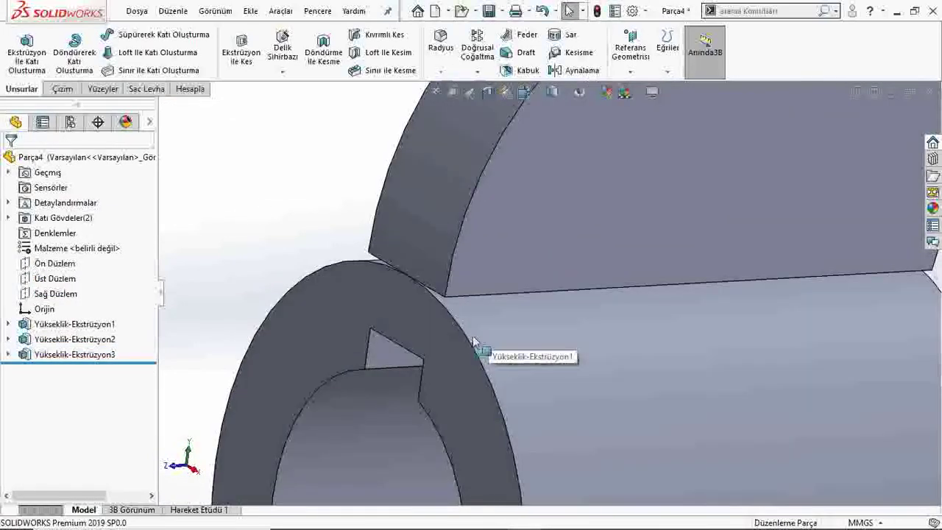
{"action": "scroll", "coordinate": [471, 335], "scroll_direction": "down", "scroll_amount": 2}
{"action": "scroll", "coordinate": [456, 331], "scroll_direction": "down", "scroll_amount": 2}
{"action": "scroll", "coordinate": [459, 329], "scroll_direction": "up", "scroll_amount": 1}
{"action": "scroll", "coordinate": [469, 342], "scroll_direction": "up", "scroll_amount": 1}
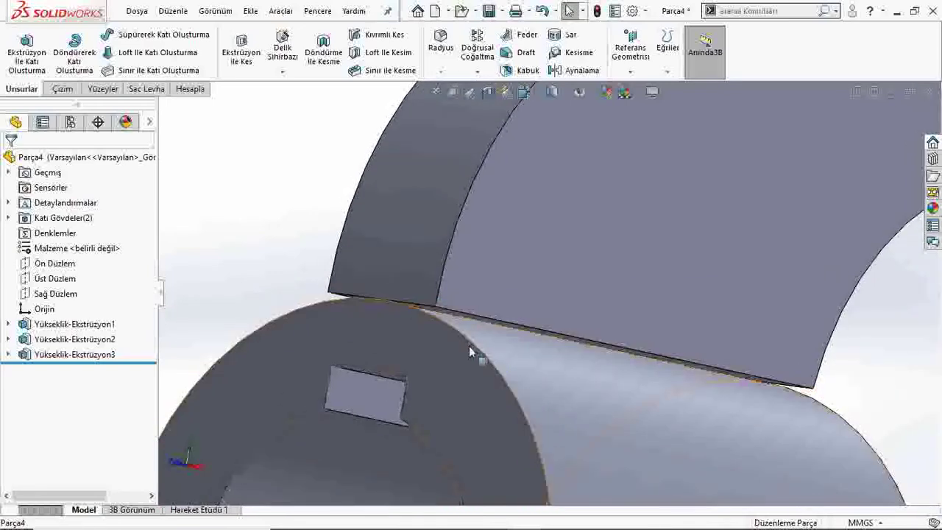
{"action": "scroll", "coordinate": [468, 346], "scroll_direction": "up", "scroll_amount": 3}
{"action": "scroll", "coordinate": [485, 331], "scroll_direction": "up", "scroll_amount": 2}
{"action": "middle_click_drag", "start_coordinate": [501, 318], "coordinate": [488, 357]}
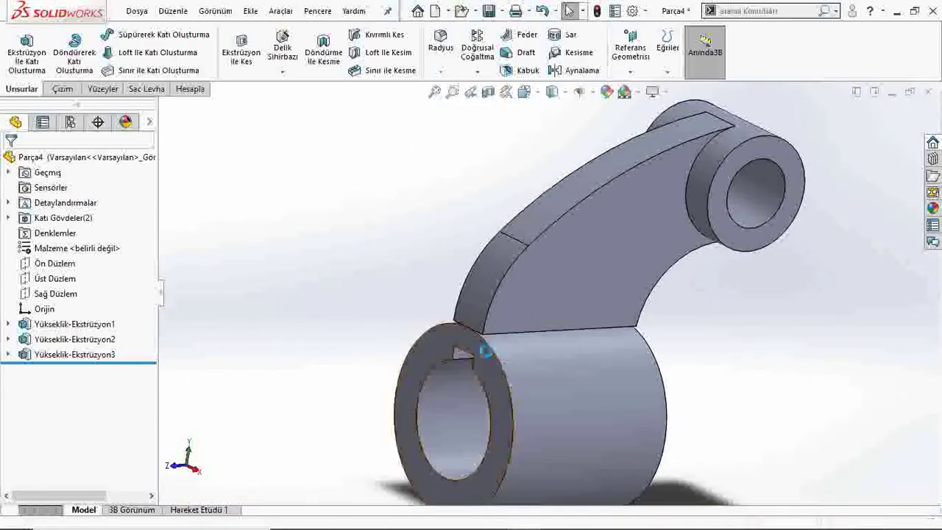
{"action": "key", "text": "ctrl+z"}
{"action": "key", "text": "space"}
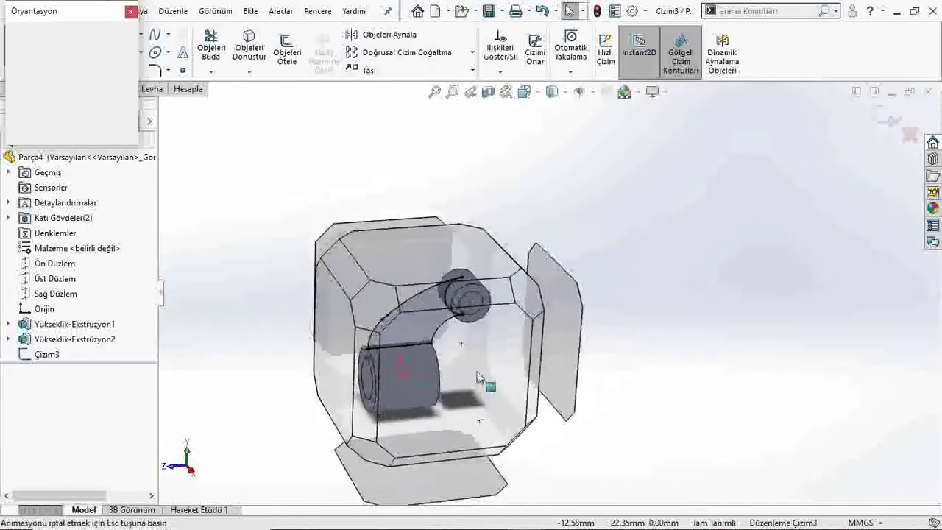
Replace the arm profile's closing line with lines running down, across and up inside the hub
{"action": "left_click", "coordinate": [478, 377]}
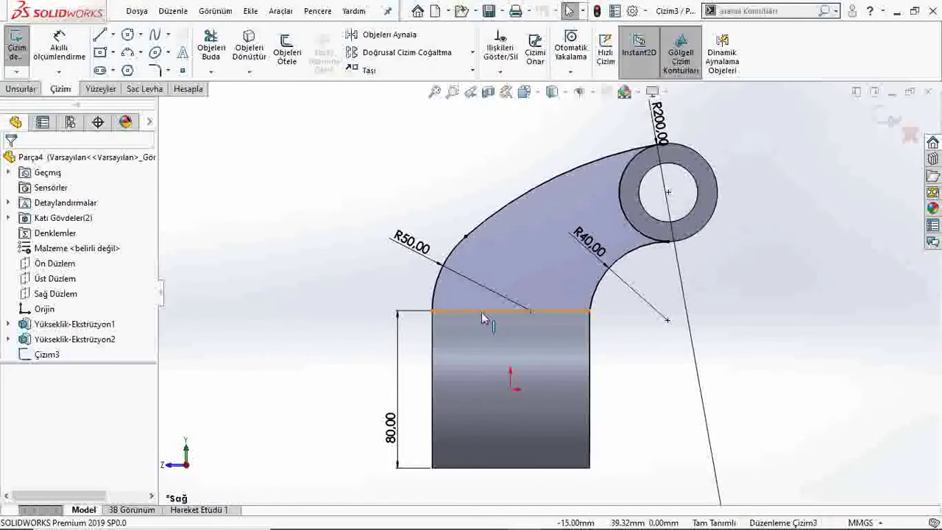
{"action": "left_click", "coordinate": [483, 318]}
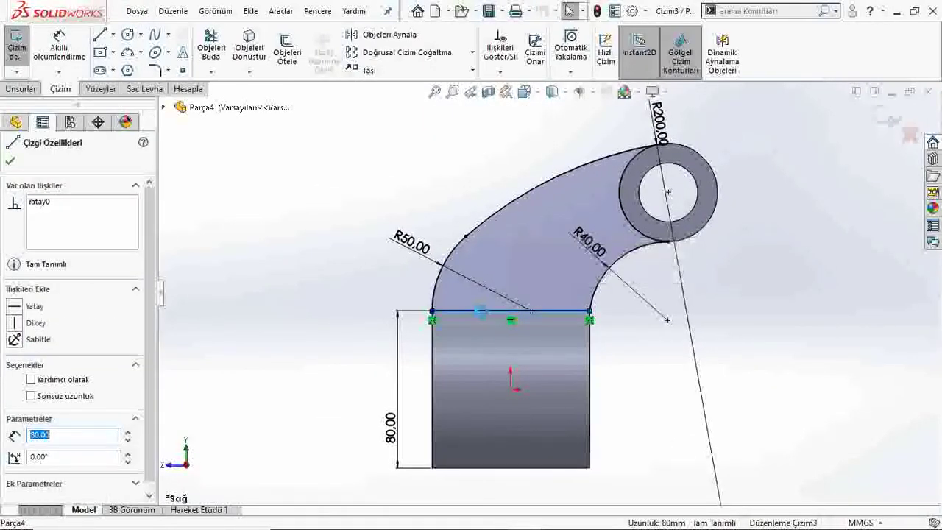
{"action": "key", "text": "Delete"}
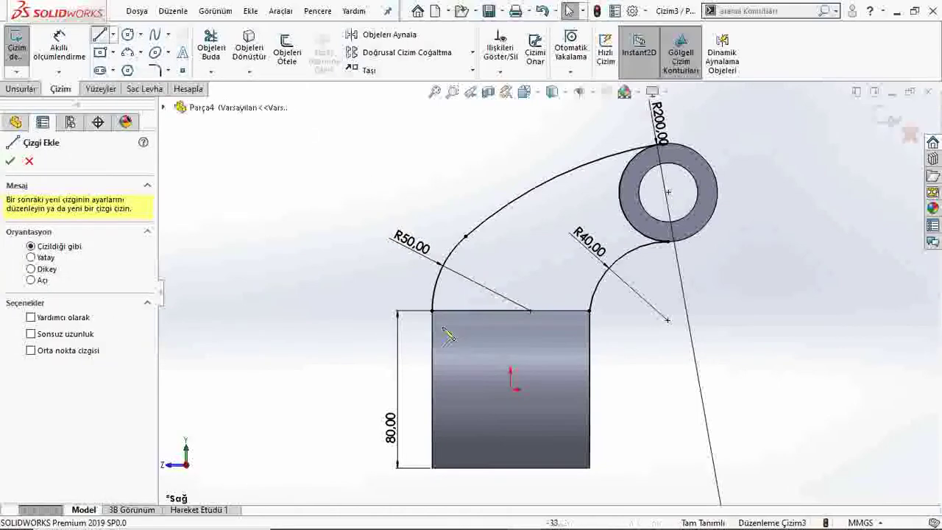
{"action": "left_click", "coordinate": [433, 311]}
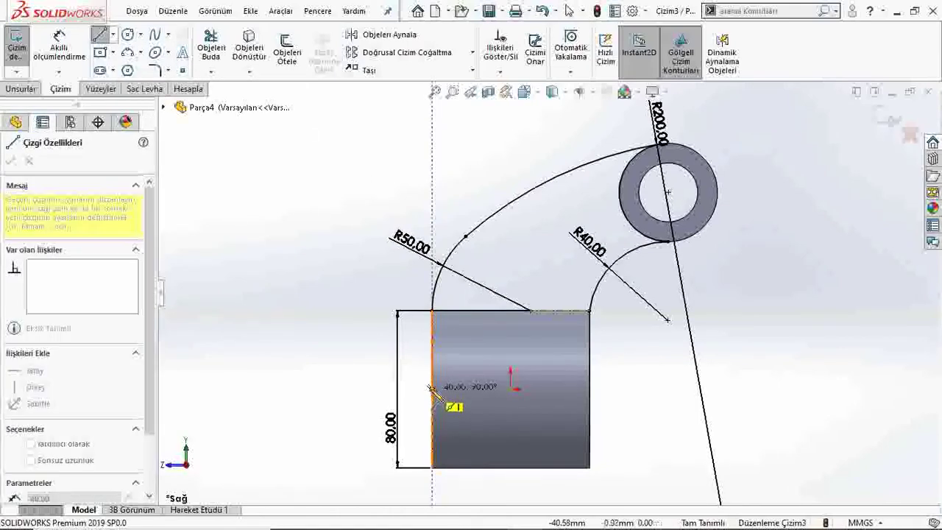
{"action": "left_click", "coordinate": [432, 388]}
{"action": "left_click", "coordinate": [588, 388]}
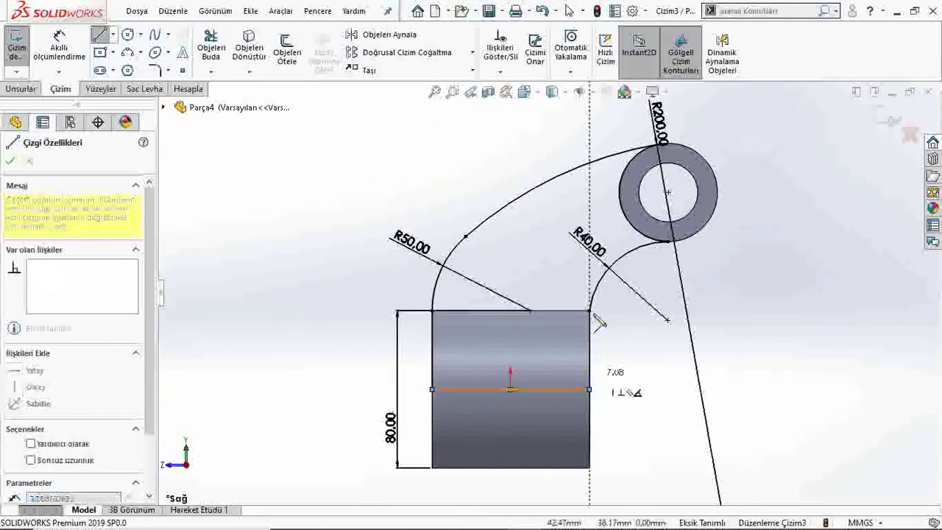
{"action": "left_click", "coordinate": [589, 311]}
{"action": "key", "text": "Escape"}
{"action": "key", "text": "ctrl+7"}
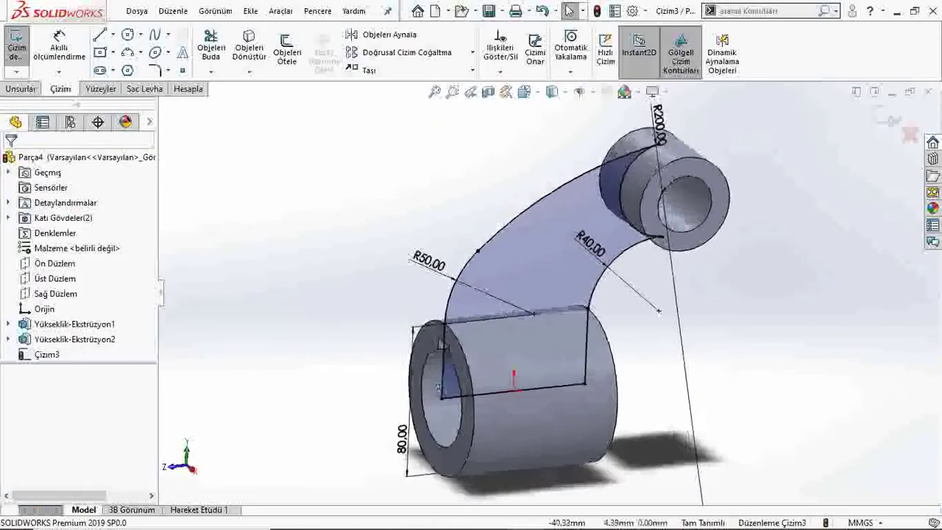
Extrude the reshaped arm sketch with a Mid Plane end condition
{"action": "left_click", "coordinate": [21, 89]}
{"action": "left_click", "coordinate": [26, 51]}
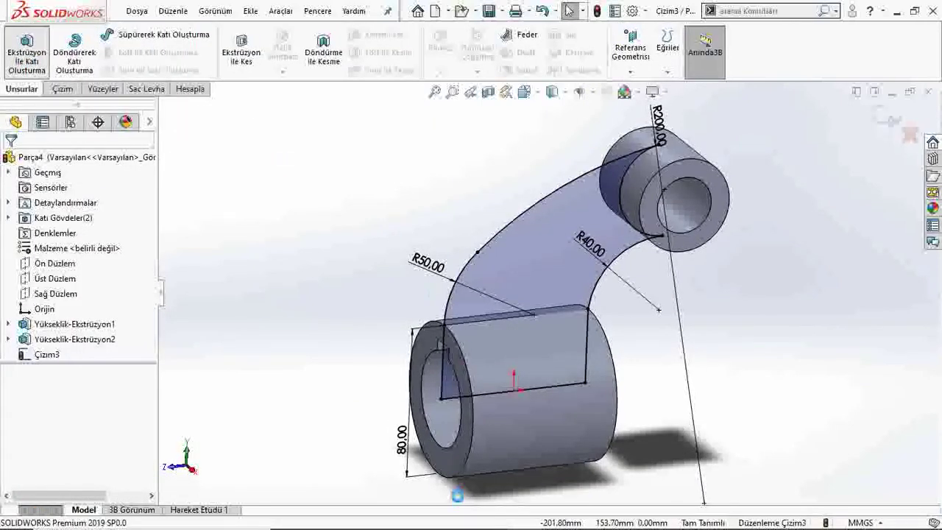
{"action": "left_click", "coordinate": [34, 243]}
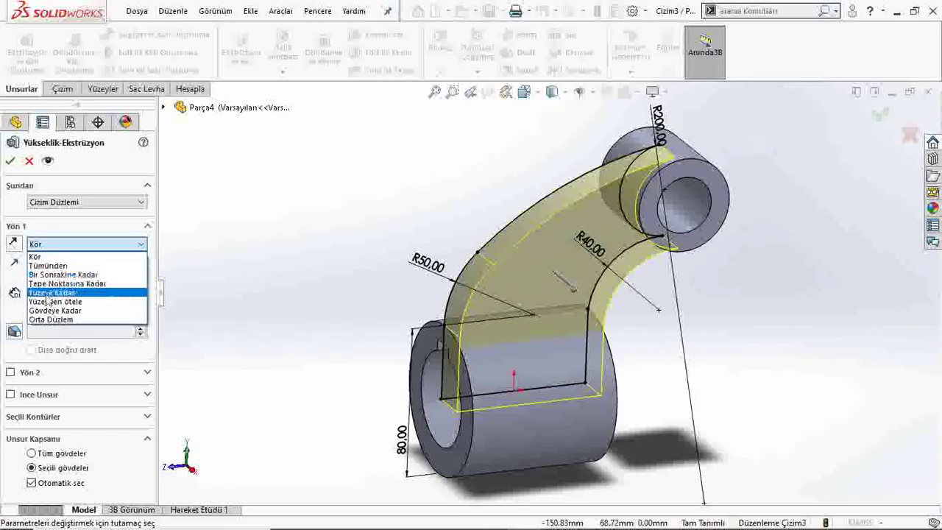
{"action": "left_click", "coordinate": [45, 320]}
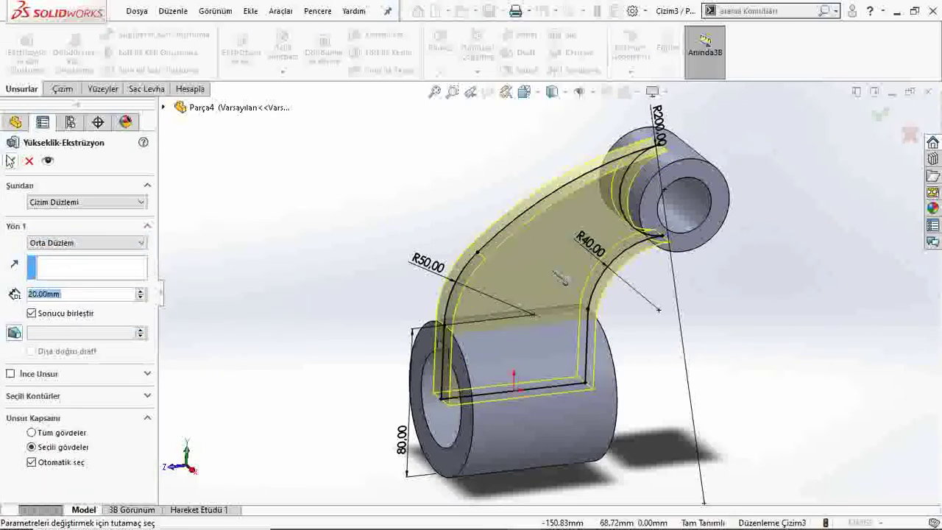
{"action": "scroll", "coordinate": [491, 382], "scroll_direction": "down", "scroll_amount": 5}
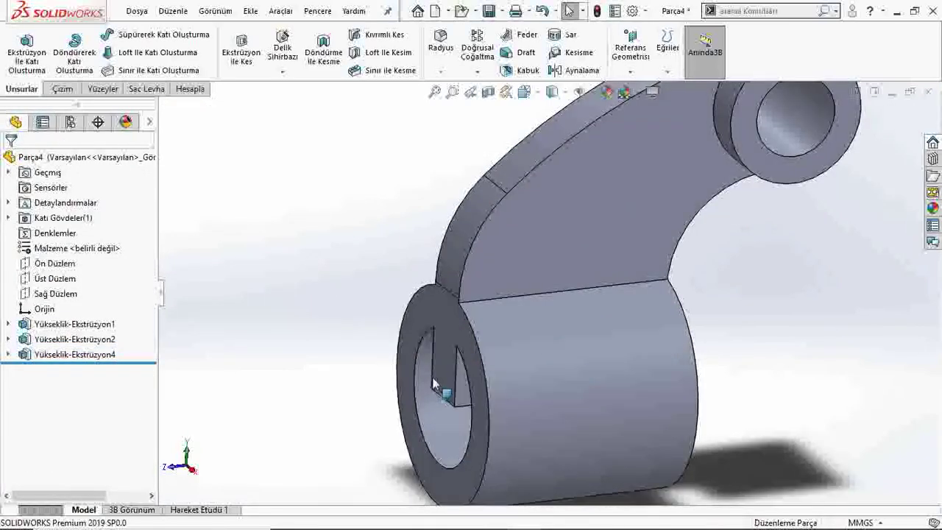
Start a new sketch on the hub's front ring face, viewed normal to it
{"action": "scroll", "coordinate": [491, 382], "scroll_direction": "down", "scroll_amount": 1}
{"action": "left_click", "coordinate": [490, 344]}
{"action": "left_click", "coordinate": [616, 312]}
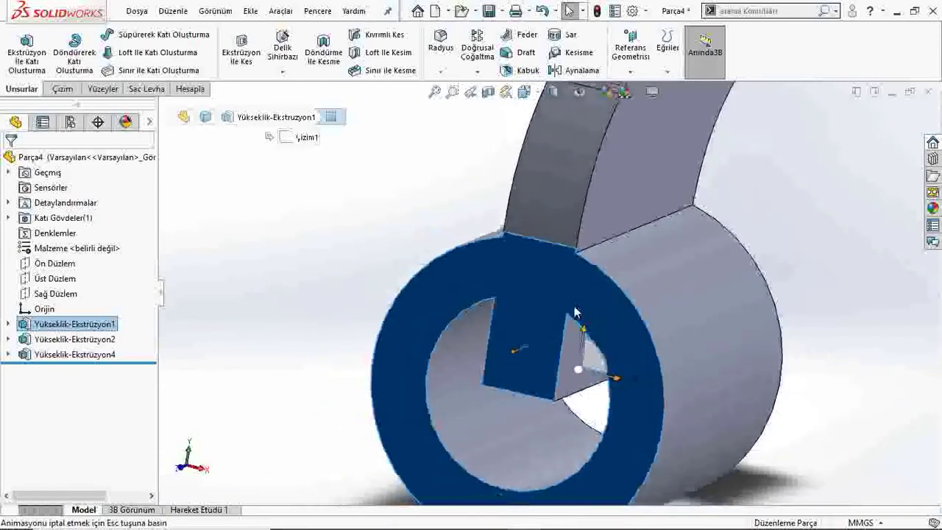
{"action": "left_click", "coordinate": [559, 301]}
{"action": "left_click", "coordinate": [577, 283]}
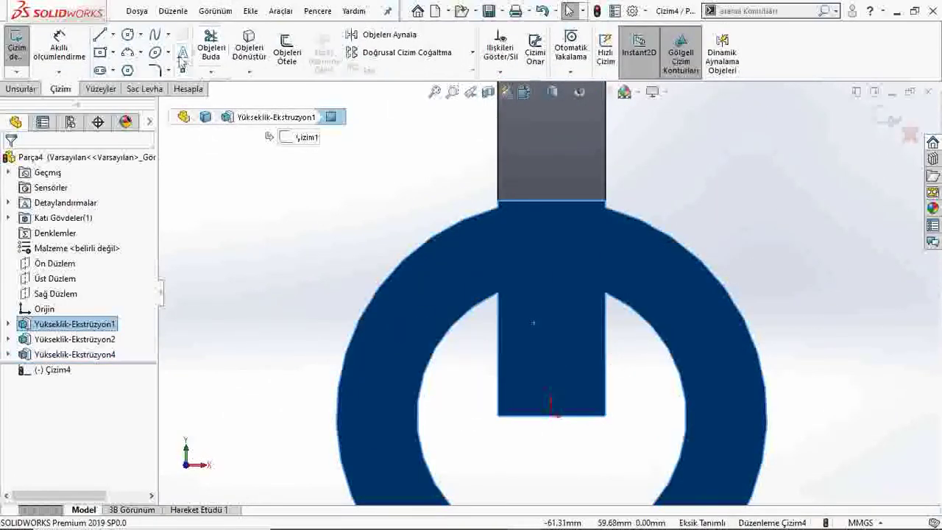
Draw a circle centred on the origin and dimension it to Ø50
{"action": "left_click", "coordinate": [127, 34]}
{"action": "left_click", "coordinate": [550, 415]}
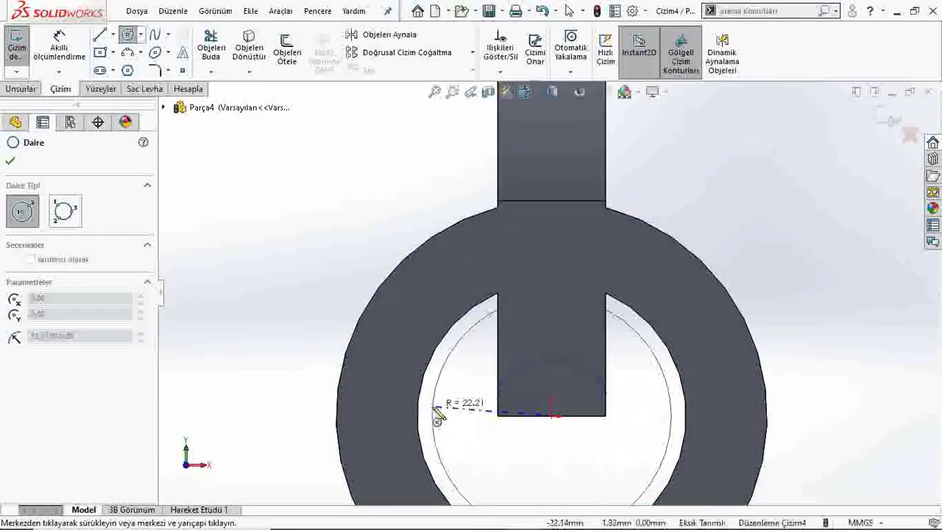
{"action": "left_click", "coordinate": [423, 401]}
{"action": "key", "text": "Escape"}
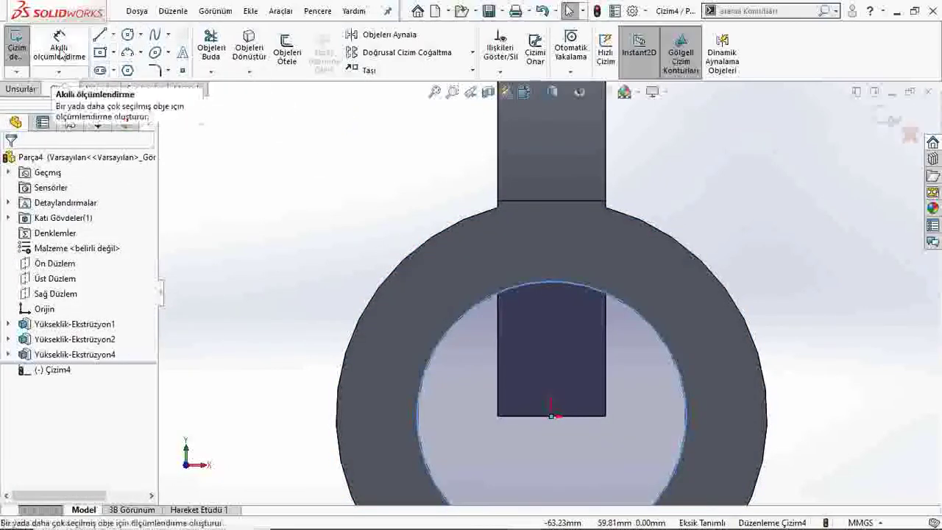
{"action": "left_click", "coordinate": [59, 46]}
{"action": "left_click", "coordinate": [447, 338]}
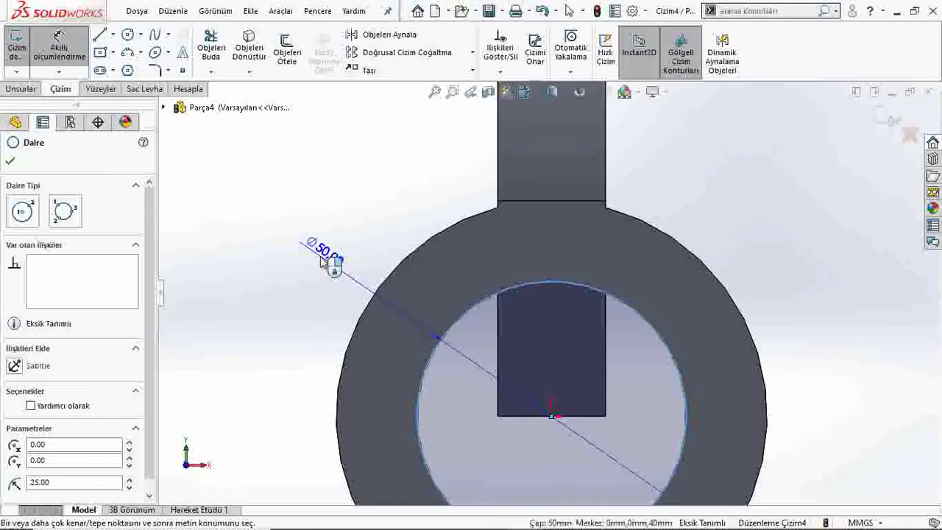
{"action": "left_click", "coordinate": [358, 259]}
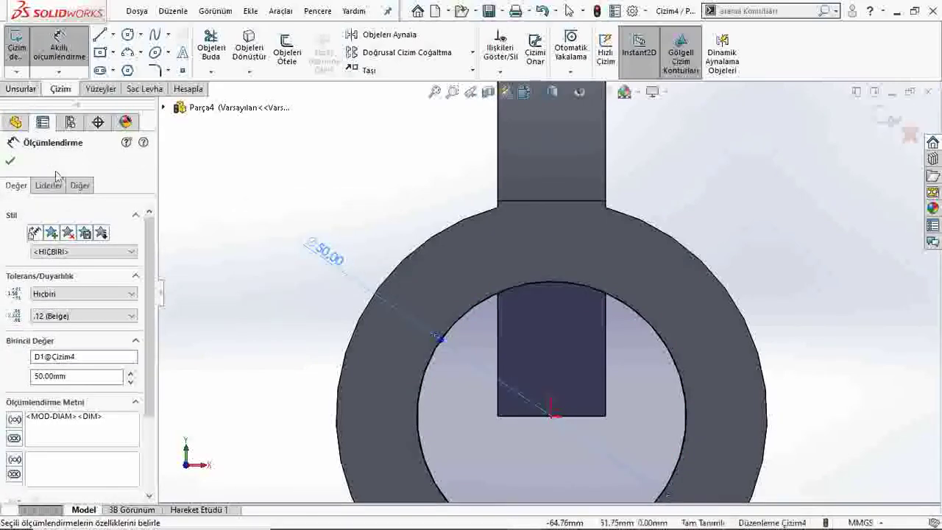
{"action": "left_click", "coordinate": [10, 163]}
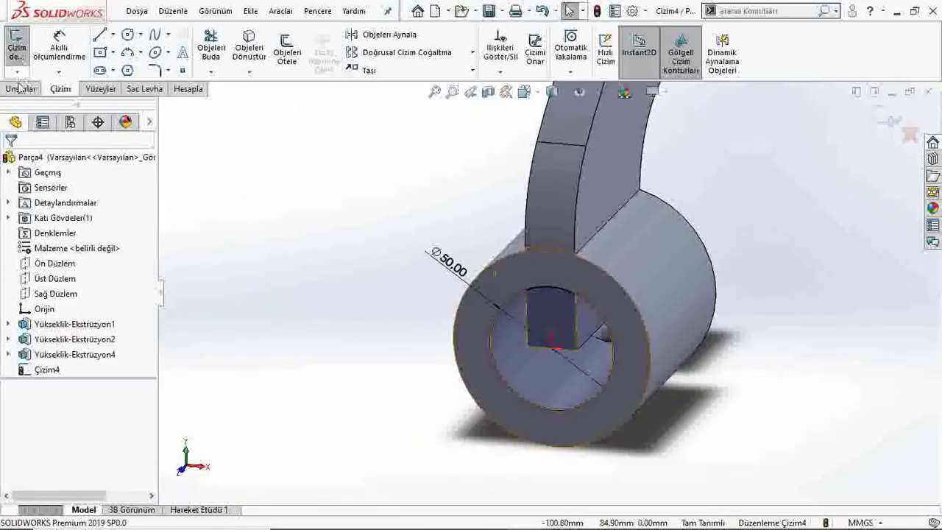
{"action": "left_click", "coordinate": [21, 88]}
Extruded-cut the Ø50 circle 230 mm through the hub, then orbit to check the bore
{"action": "left_click", "coordinate": [243, 53]}
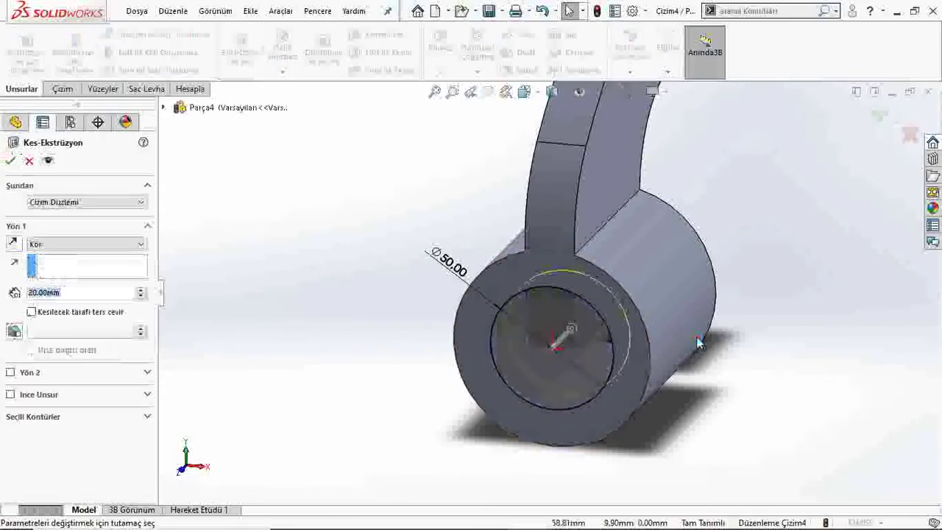
{"action": "left_click_drag", "start_coordinate": [575, 338], "coordinate": [743, 155]}
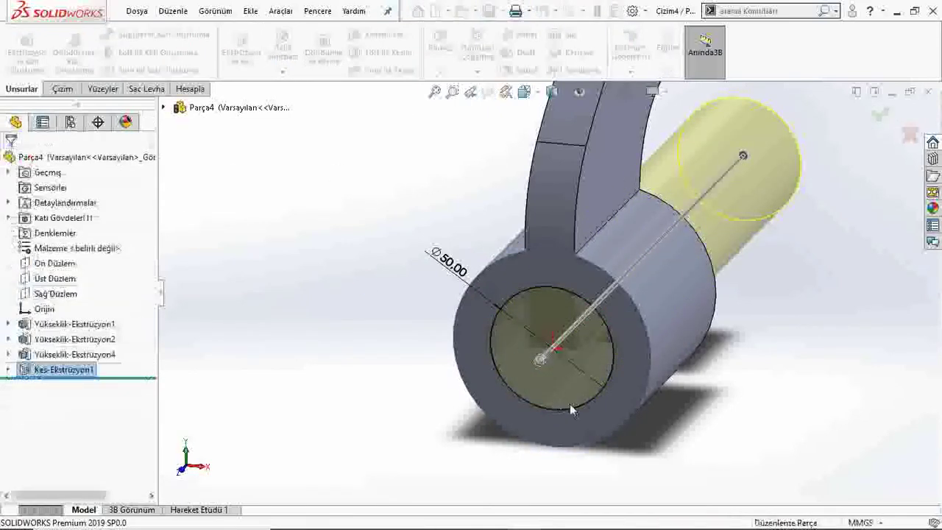
{"action": "scroll", "coordinate": [542, 340], "scroll_direction": "up", "scroll_amount": 2}
{"action": "scroll", "coordinate": [542, 340], "scroll_direction": "up", "scroll_amount": 2}
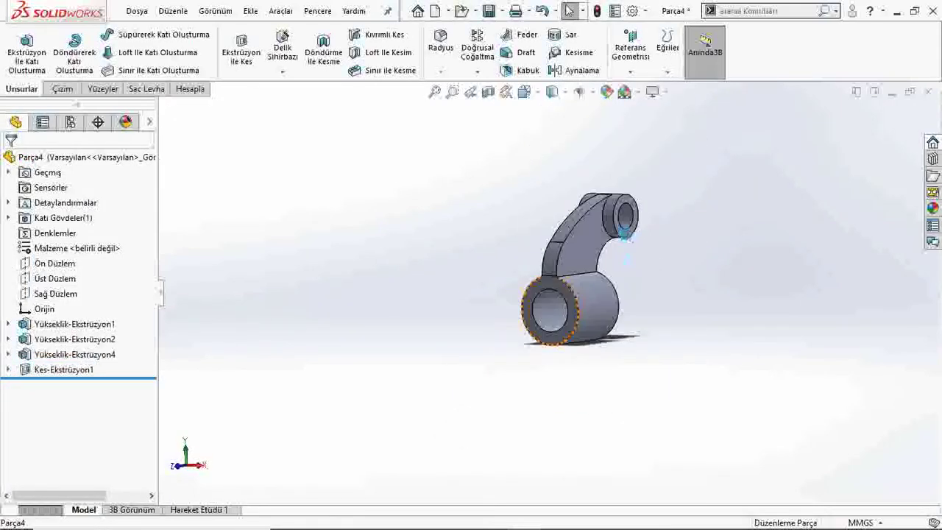
{"action": "scroll", "coordinate": [559, 336], "scroll_direction": "down", "scroll_amount": 3}
{"action": "scroll", "coordinate": [537, 309], "scroll_direction": "up", "scroll_amount": 2}
{"action": "scroll", "coordinate": [547, 381], "scroll_direction": "down", "scroll_amount": 3}
{"action": "scroll", "coordinate": [546, 381], "scroll_direction": "up", "scroll_amount": 3}
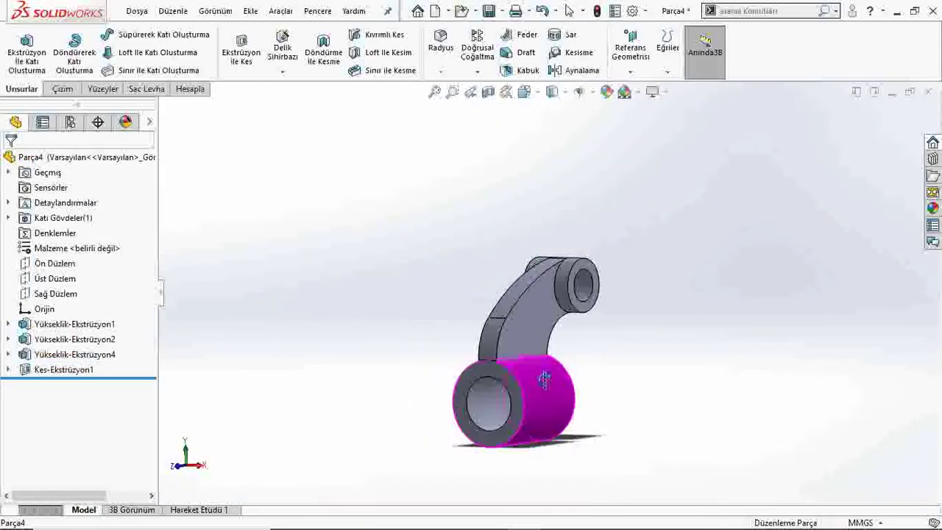
{"action": "middle_click_drag", "start_coordinate": [673, 378], "coordinate": [567, 497]}
{"action": "mouse_move", "coordinate": [558, 516]}
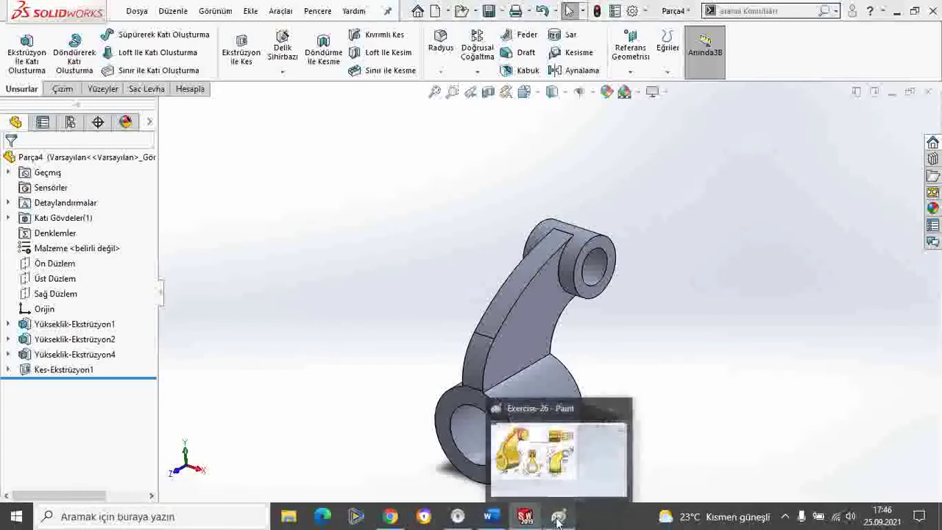
Check the Exercise-26 reference drawing in Paint, then return to SOLIDWORKS
{"action": "left_click", "coordinate": [559, 525]}
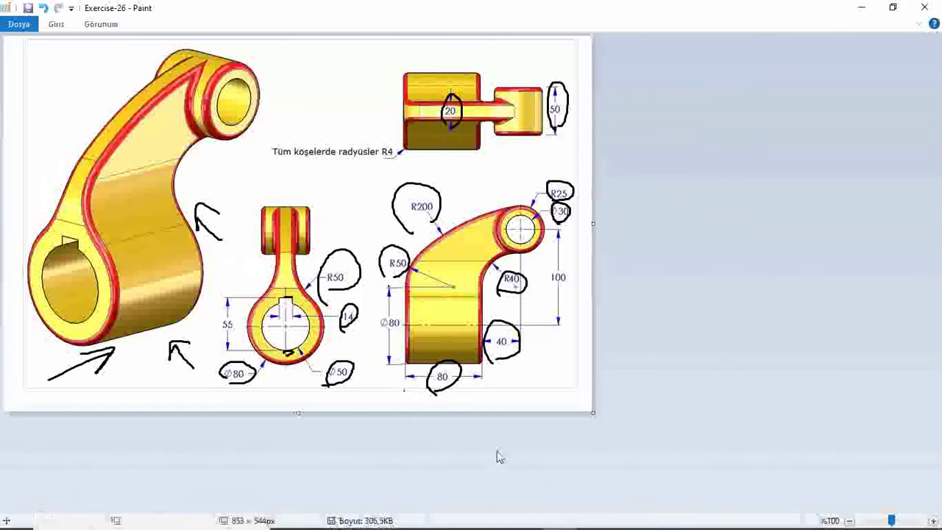
{"action": "left_click", "coordinate": [525, 518]}
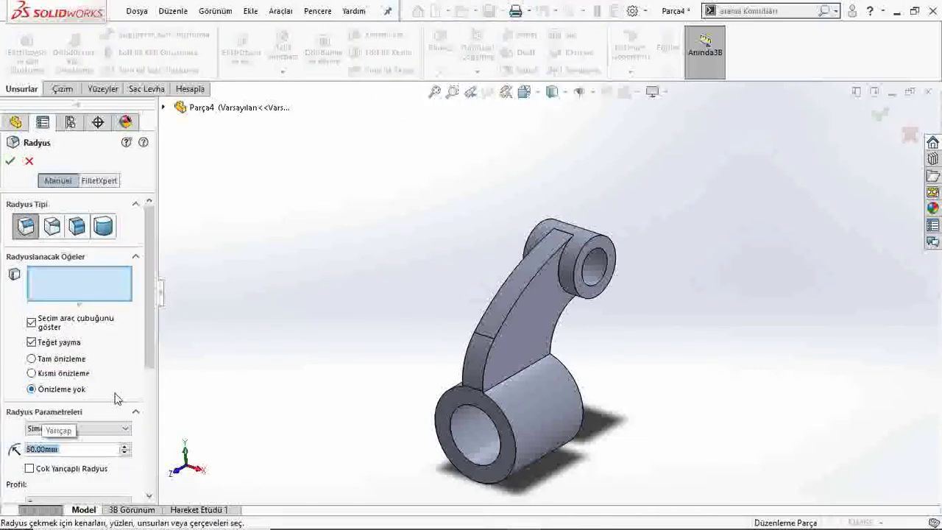
Pick both arm edges for the R50 fillet, then compare against the Paint reference drawing
{"action": "left_click", "coordinate": [509, 384]}
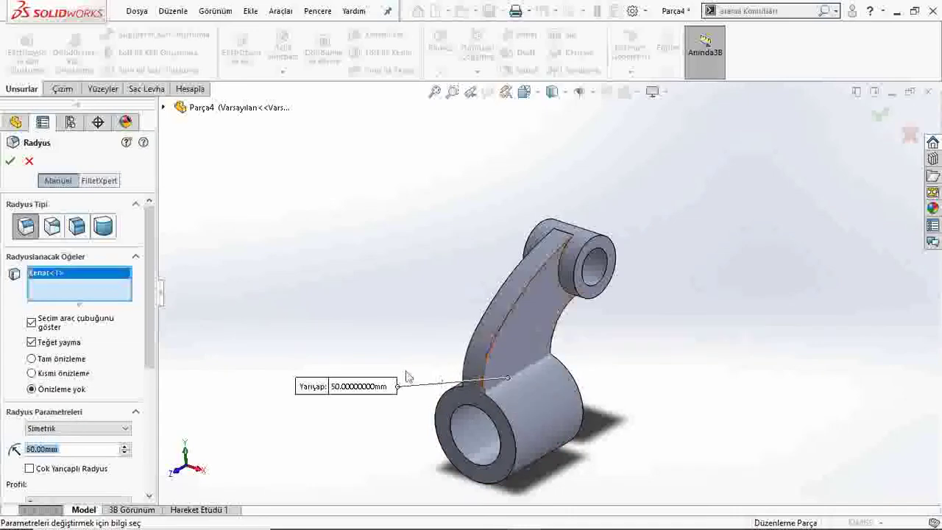
{"action": "middle_click_drag", "start_coordinate": [392, 378], "coordinate": [528, 398]}
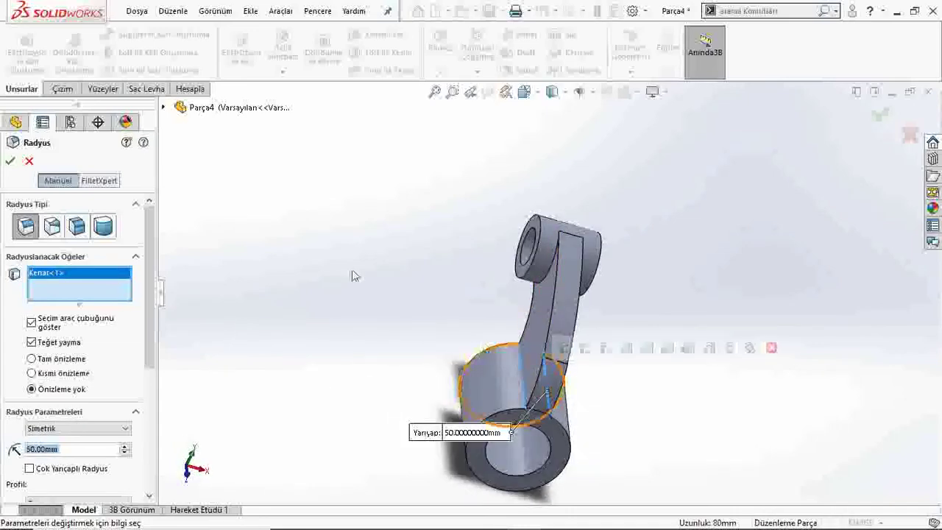
{"action": "left_click", "coordinate": [563, 360]}
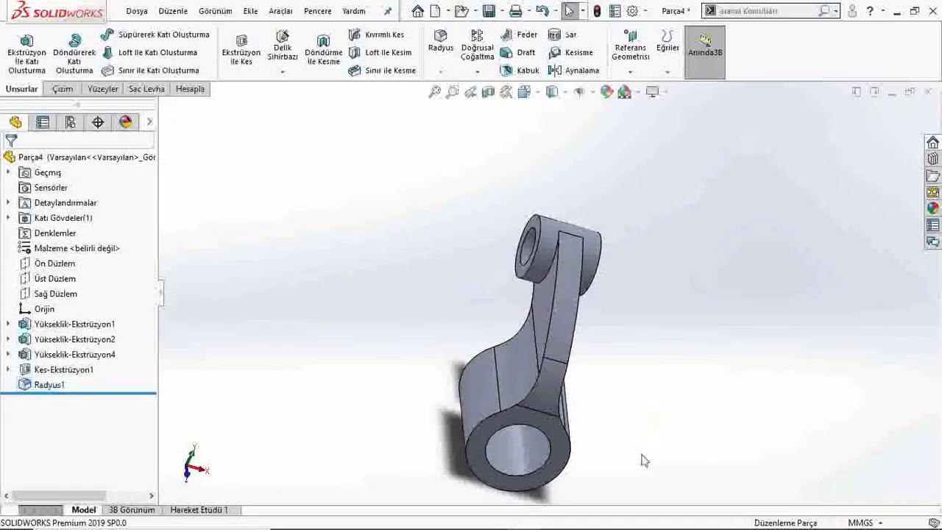
{"action": "mouse_move", "coordinate": [642, 458]}
{"action": "middle_mouse_down"}
{"action": "mouse_move", "coordinate": [574, 351]}
{"action": "mouse_move", "coordinate": [559, 403]}
{"action": "mouse_move", "coordinate": [570, 409]}
{"action": "middle_mouse_up"}
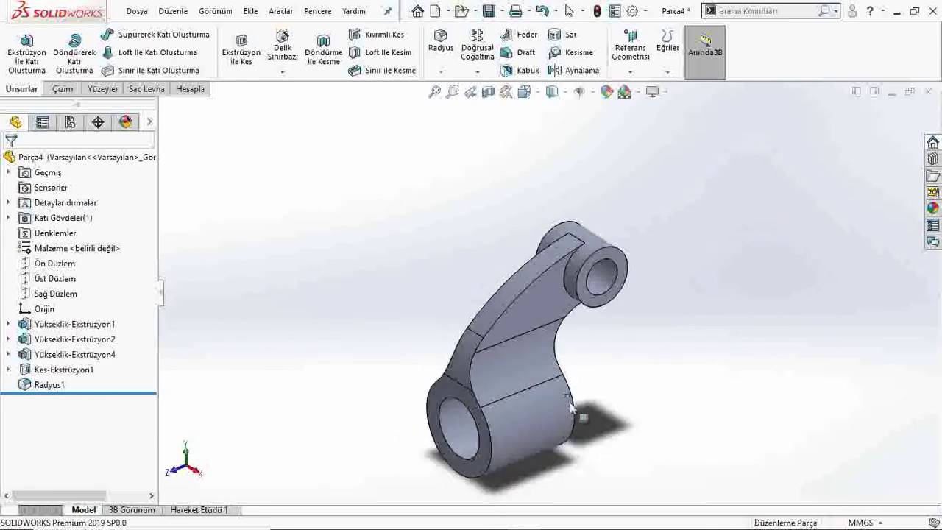
{"action": "middle_click_drag", "start_coordinate": [550, 370], "coordinate": [550, 412]}
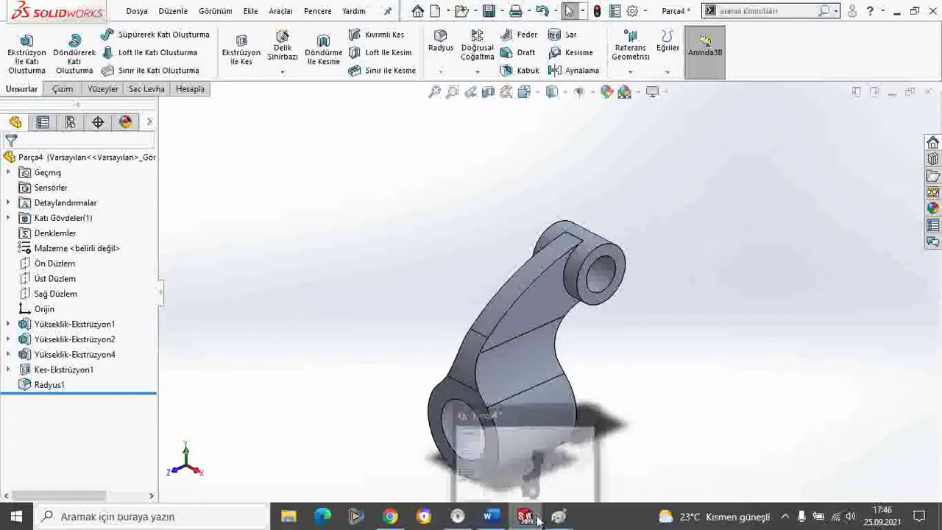
{"action": "left_click", "coordinate": [554, 519]}
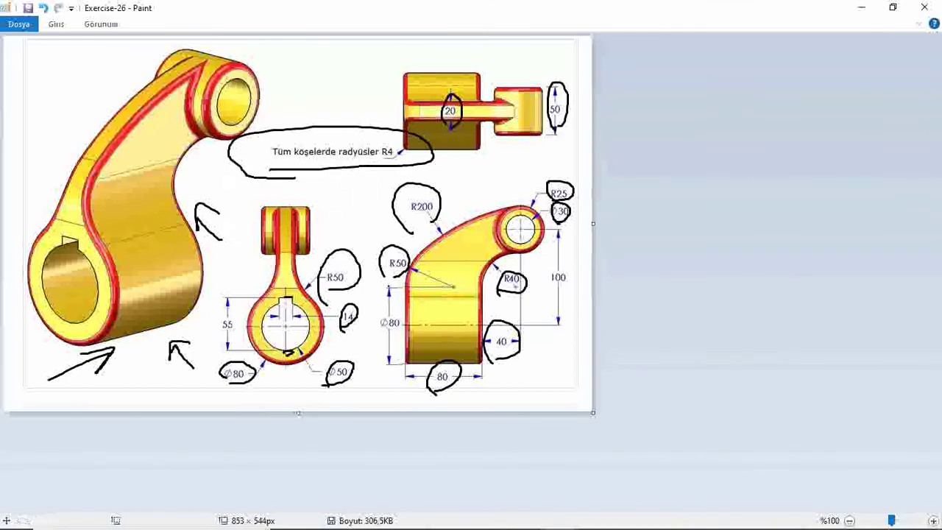
{"action": "left_click", "coordinate": [494, 519]}
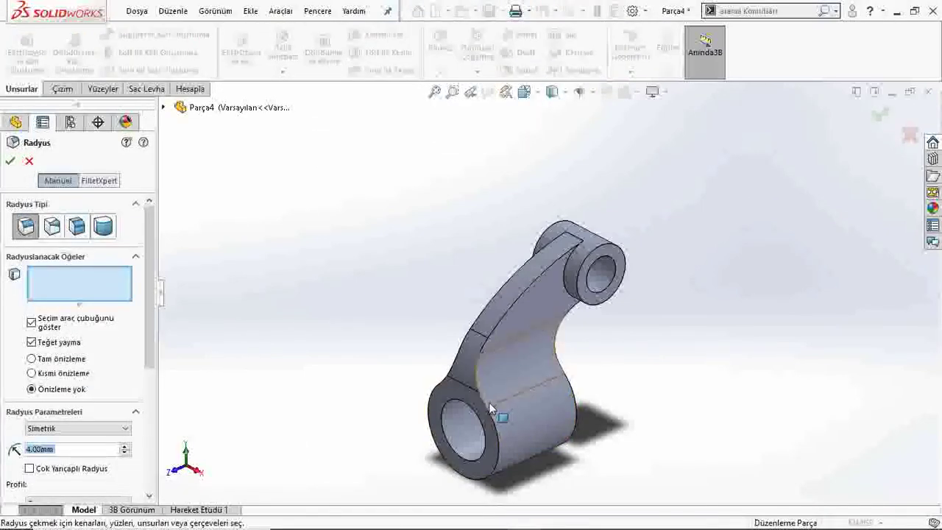
Select the first six edges for the 4 mm fillet, including the hole edge
{"action": "left_click", "coordinate": [494, 433]}
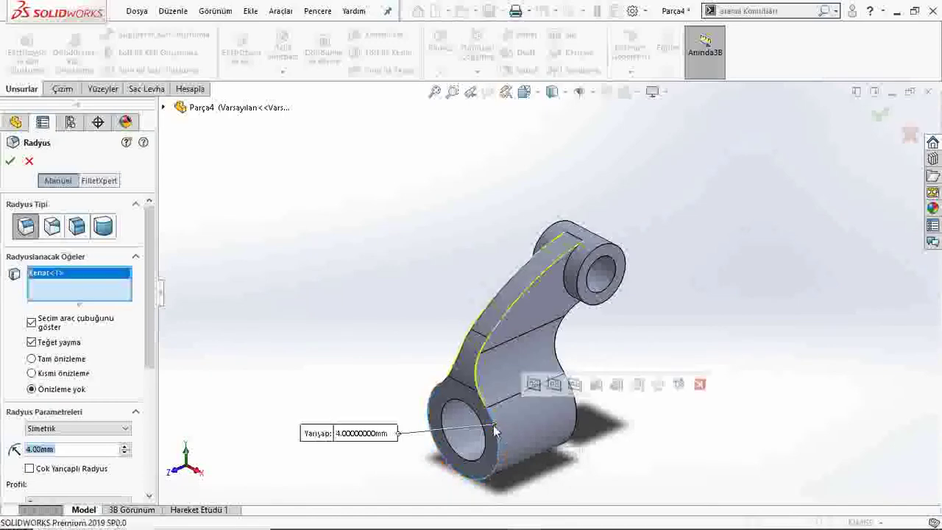
{"action": "left_click", "coordinate": [579, 293]}
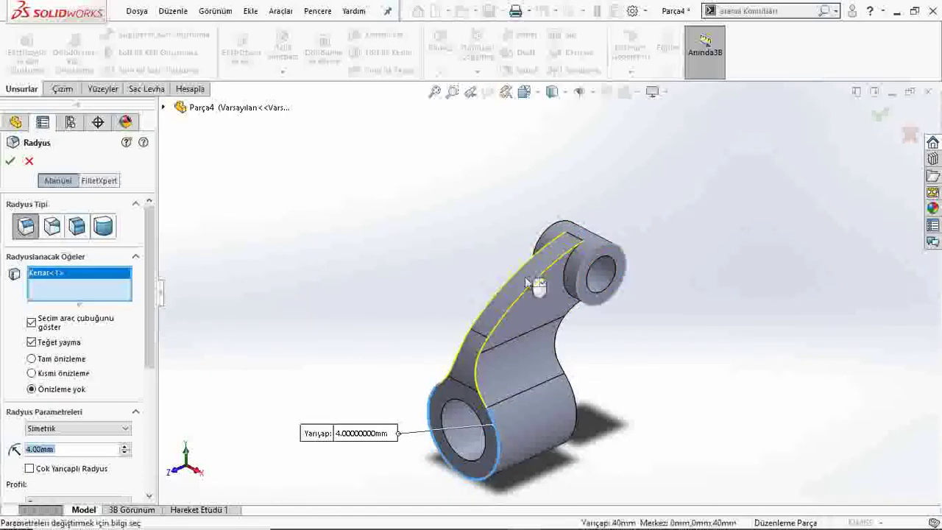
{"action": "mouse_move", "coordinate": [456, 272]}
{"action": "middle_mouse_down"}
{"action": "mouse_move", "coordinate": [546, 252]}
{"action": "mouse_move", "coordinate": [462, 409]}
{"action": "mouse_move", "coordinate": [561, 445]}
{"action": "mouse_move", "coordinate": [553, 337]}
{"action": "middle_mouse_up"}
{"action": "left_click", "coordinate": [545, 251]}
{"action": "left_click", "coordinate": [559, 445]}
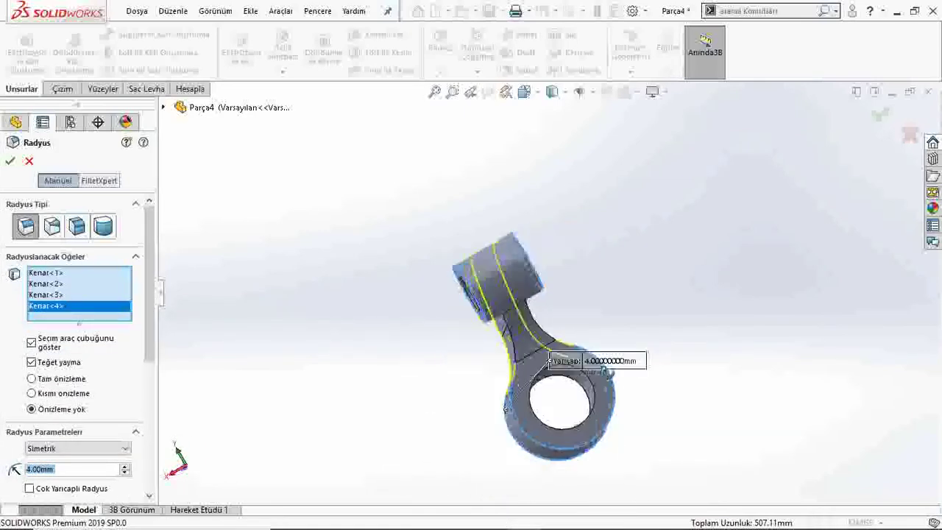
{"action": "left_click", "coordinate": [542, 338]}
{"action": "scroll", "coordinate": [504, 354], "scroll_direction": "down", "scroll_amount": 3}
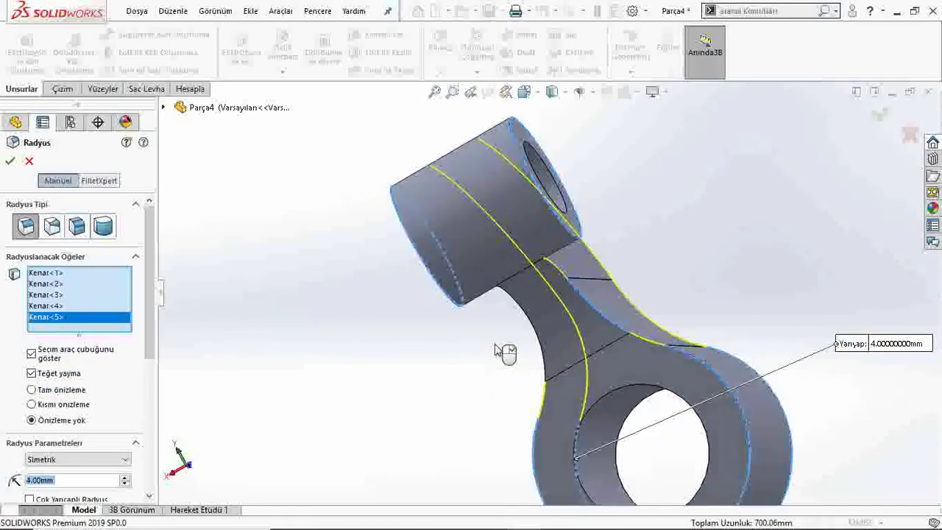
{"action": "scroll", "coordinate": [467, 358], "scroll_direction": "down", "scroll_amount": 3}
{"action": "scroll", "coordinate": [521, 316], "scroll_direction": "down", "scroll_amount": 3}
{"action": "left_click", "coordinate": [589, 228]}
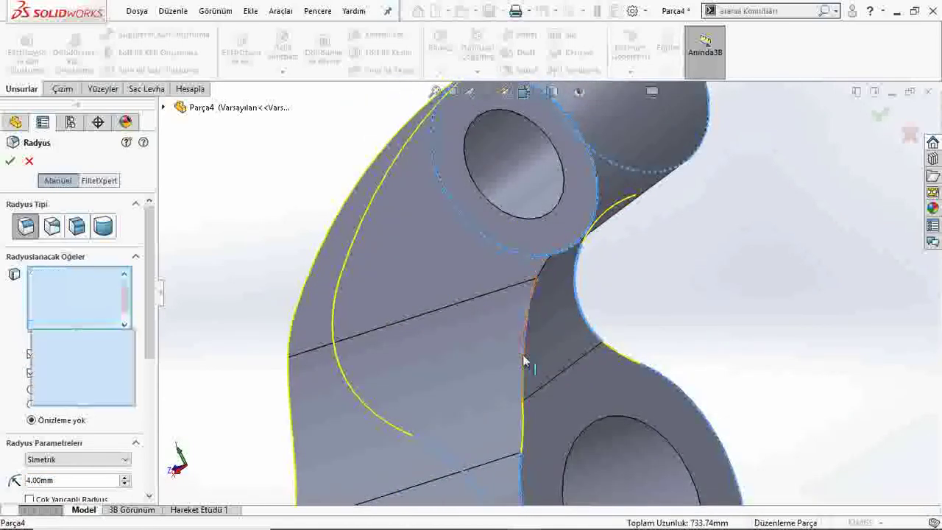
Add the seventh and eighth edges and orbit to inspect the 4 mm rounds
{"action": "scroll", "coordinate": [677, 427], "scroll_direction": "up", "scroll_amount": 3}
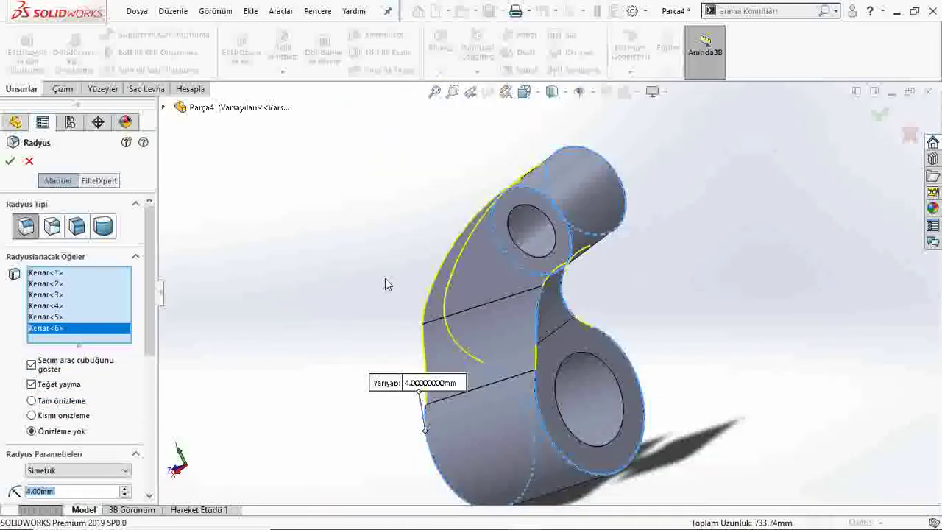
{"action": "mouse_move", "coordinate": [388, 285]}
{"action": "middle_mouse_down"}
{"action": "mouse_move", "coordinate": [664, 269]}
{"action": "mouse_move", "coordinate": [693, 353]}
{"action": "mouse_move", "coordinate": [611, 212]}
{"action": "middle_mouse_up"}
{"action": "left_click", "coordinate": [624, 248]}
{"action": "left_click", "coordinate": [603, 215]}
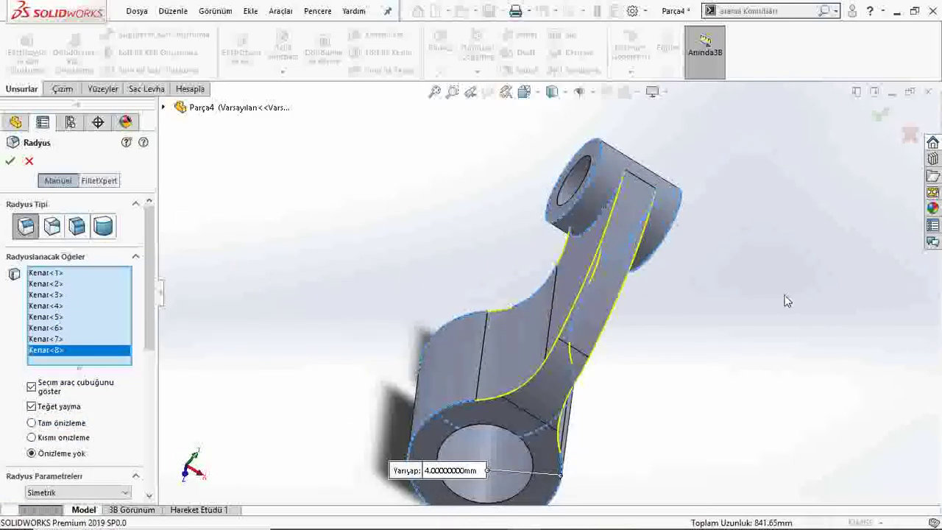
{"action": "mouse_move", "coordinate": [535, 336]}
{"action": "middle_mouse_down"}
{"action": "mouse_move", "coordinate": [691, 374]}
{"action": "mouse_move", "coordinate": [677, 370]}
{"action": "middle_mouse_up"}
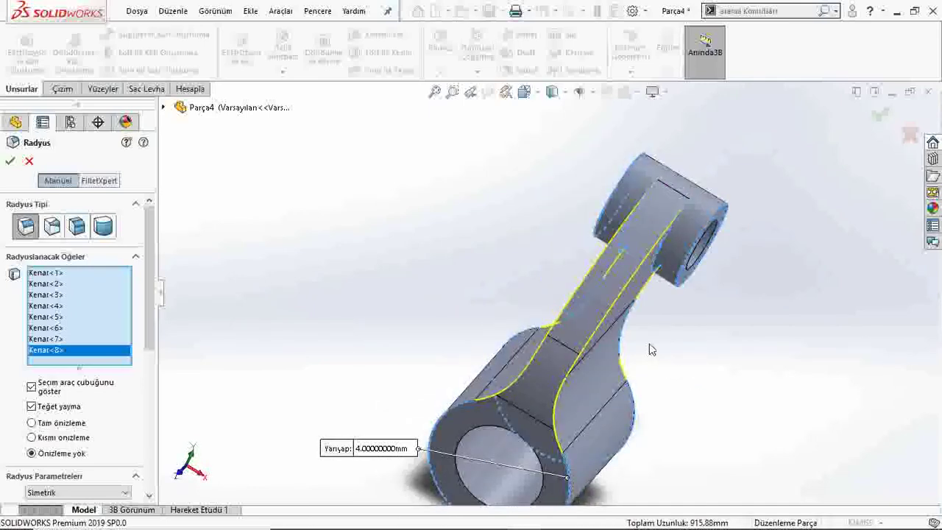
{"action": "middle_click_drag", "start_coordinate": [456, 281], "coordinate": [490, 312]}
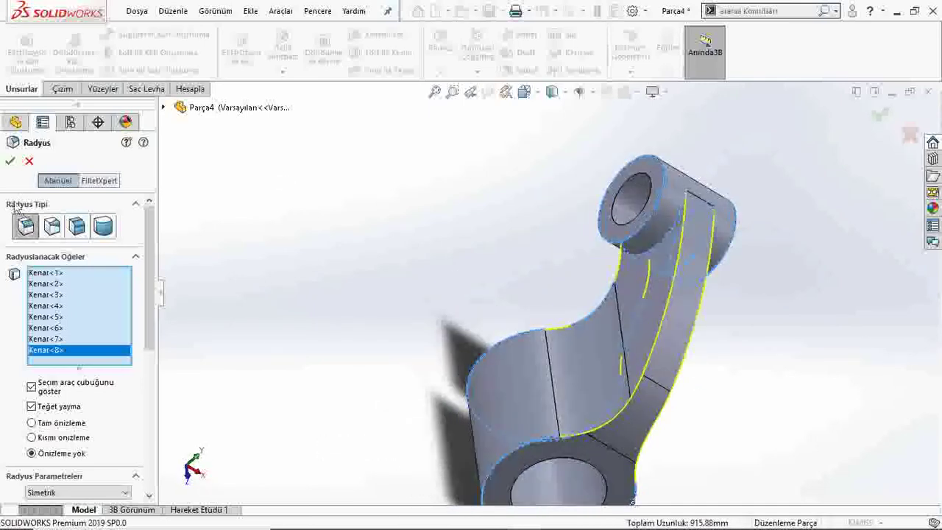
{"action": "scroll", "coordinate": [706, 384], "scroll_direction": "up", "scroll_amount": 3}
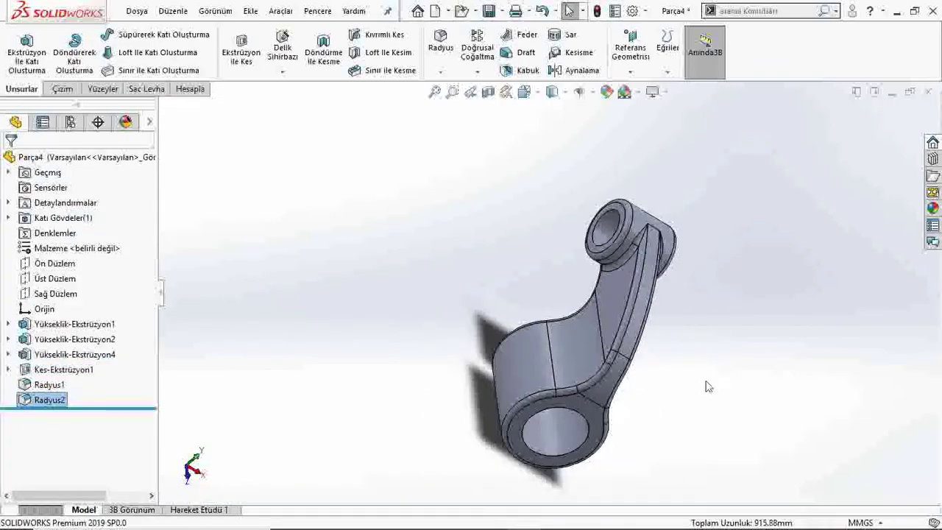
{"action": "mouse_move", "coordinate": [706, 385]}
{"action": "middle_mouse_down"}
{"action": "mouse_move", "coordinate": [624, 330]}
{"action": "mouse_move", "coordinate": [640, 327]}
{"action": "middle_mouse_up"}
{"action": "scroll", "coordinate": [640, 343], "scroll_direction": "down", "scroll_amount": 5}
{"action": "scroll", "coordinate": [640, 342], "scroll_direction": "up", "scroll_amount": 3}
Apply the Metal > Galvanized 'shiny galvanized' appearance to the Radyus2 fillet faces
{"action": "mouse_move", "coordinate": [515, 316]}
{"action": "middle_mouse_down"}
{"action": "mouse_move", "coordinate": [414, 331]}
{"action": "mouse_move", "coordinate": [551, 340]}
{"action": "mouse_move", "coordinate": [377, 307]}
{"action": "mouse_move", "coordinate": [939, 192]}
{"action": "middle_mouse_up"}
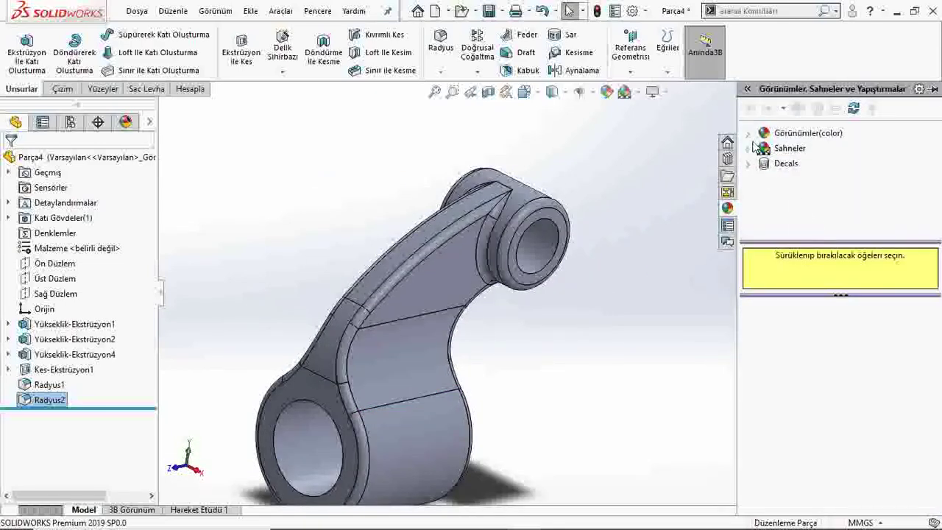
{"action": "left_click", "coordinate": [748, 134]}
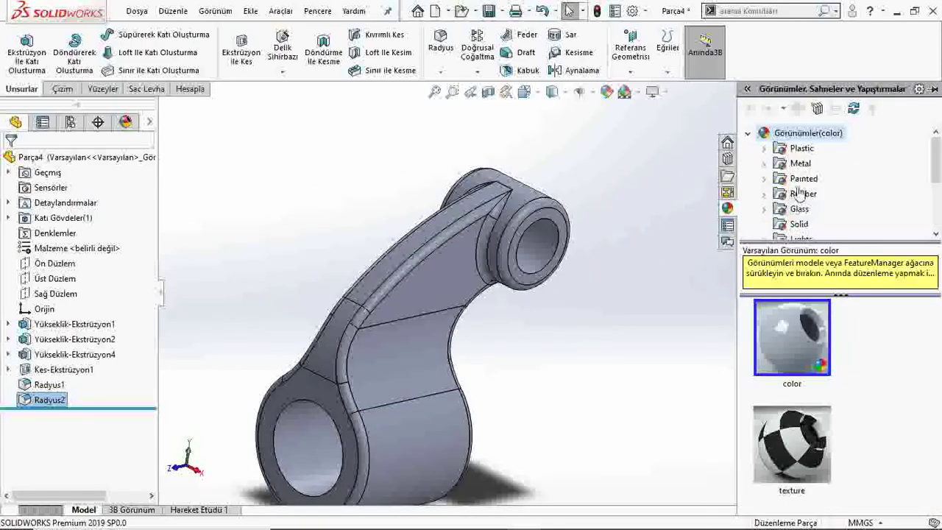
{"action": "left_click", "coordinate": [763, 164]}
{"action": "left_click", "coordinate": [824, 209]}
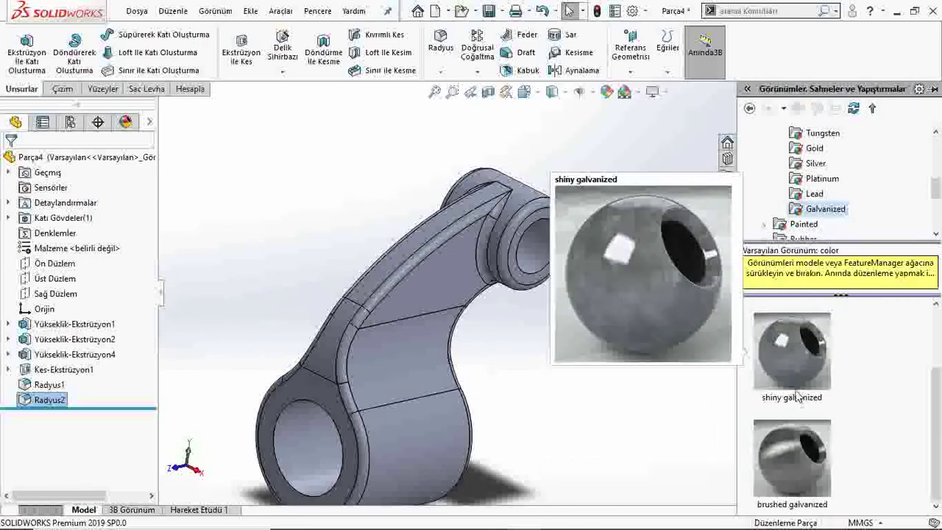
{"action": "left_click", "coordinate": [795, 383]}
{"action": "left_click", "coordinate": [567, 412]}
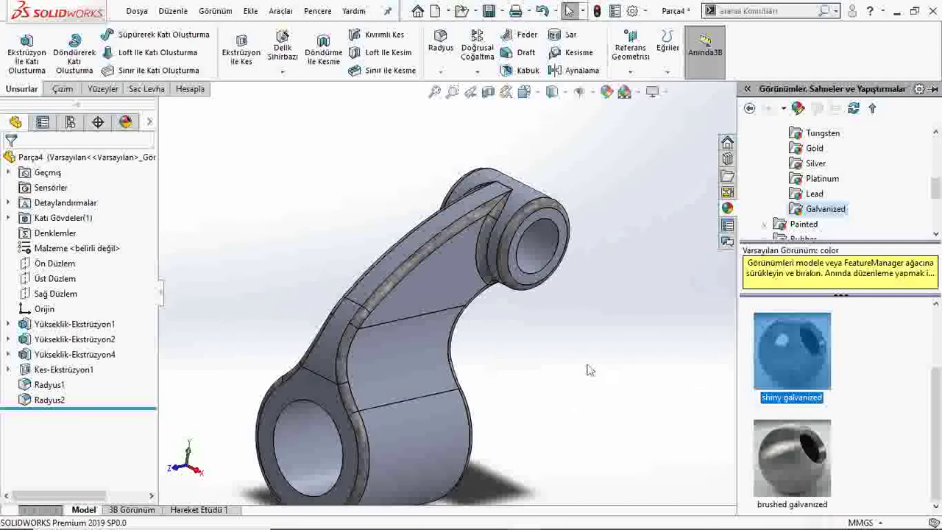
Apply shiny galvanized to the whole part Parça4, inspect it, and bring up the Paint reference
{"action": "left_click_drag", "start_coordinate": [829, 362], "coordinate": [474, 320]}
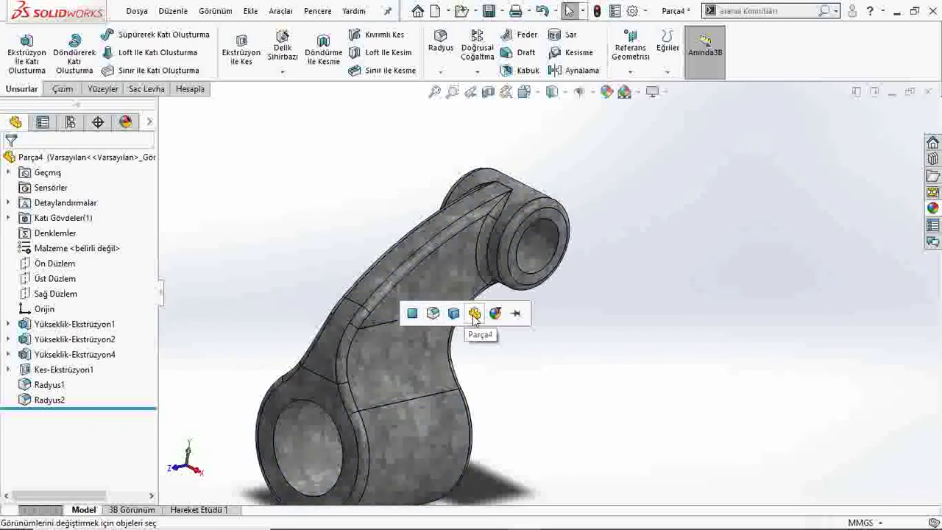
{"action": "left_click", "coordinate": [473, 314]}
{"action": "mouse_move", "coordinate": [500, 392]}
{"action": "middle_mouse_down"}
{"action": "mouse_move", "coordinate": [535, 320]}
{"action": "mouse_move", "coordinate": [525, 389]}
{"action": "middle_mouse_up"}
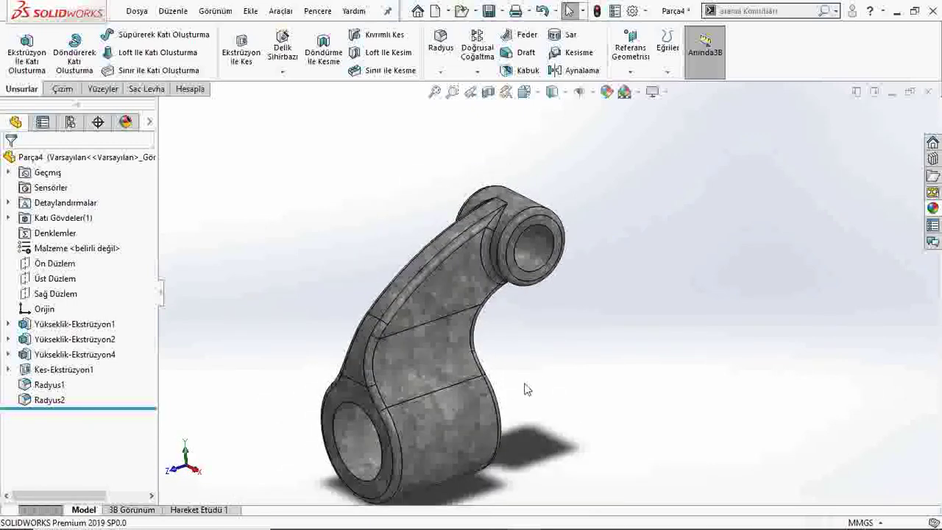
{"action": "scroll", "coordinate": [527, 397], "scroll_direction": "down", "scroll_amount": 2}
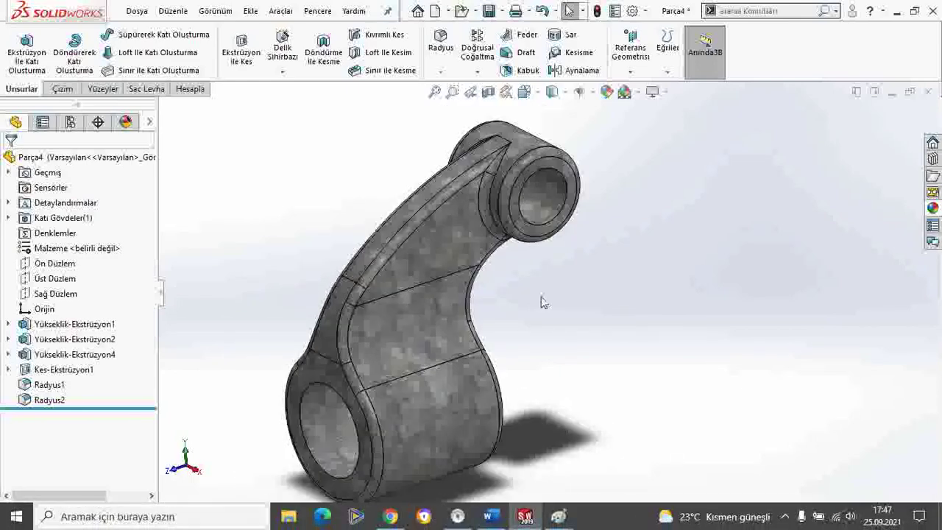
{"action": "middle_click_drag", "start_coordinate": [542, 300], "coordinate": [551, 342]}
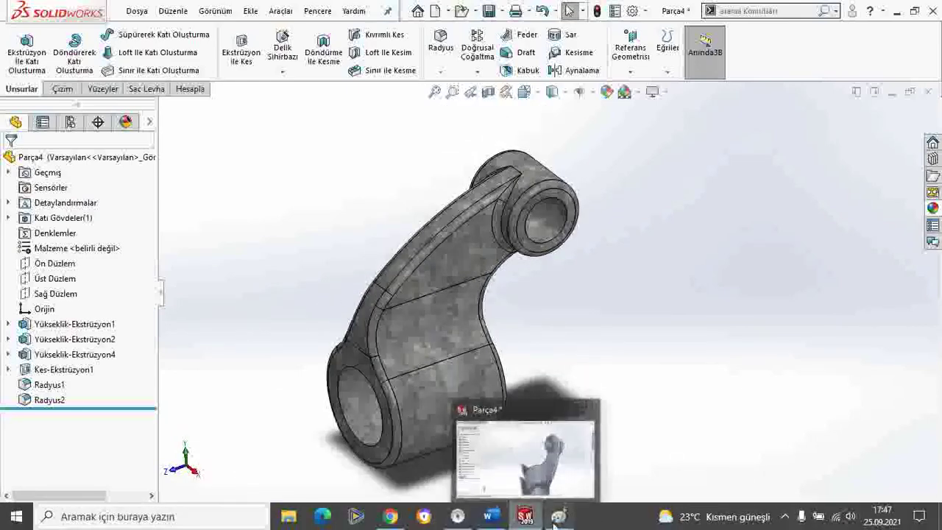
{"action": "left_click", "coordinate": [557, 518]}
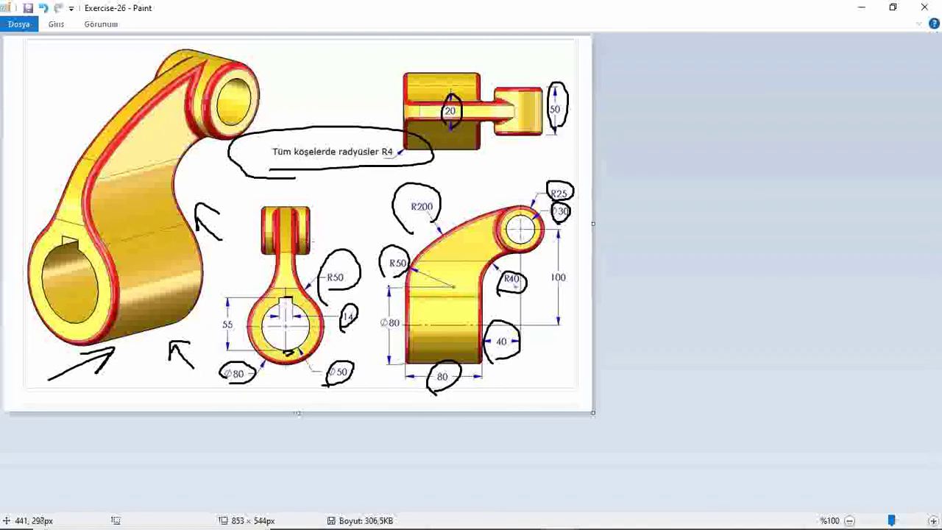